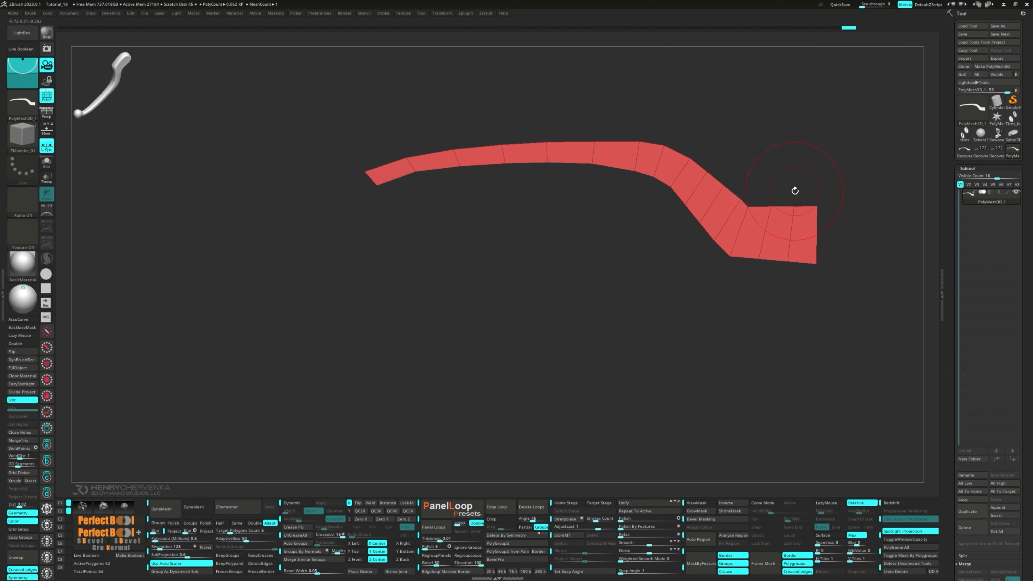
- Refine the handle's profile with the MoveInfiniteDepth brush and extrude its thin end outward into a new flared segment
key(space)
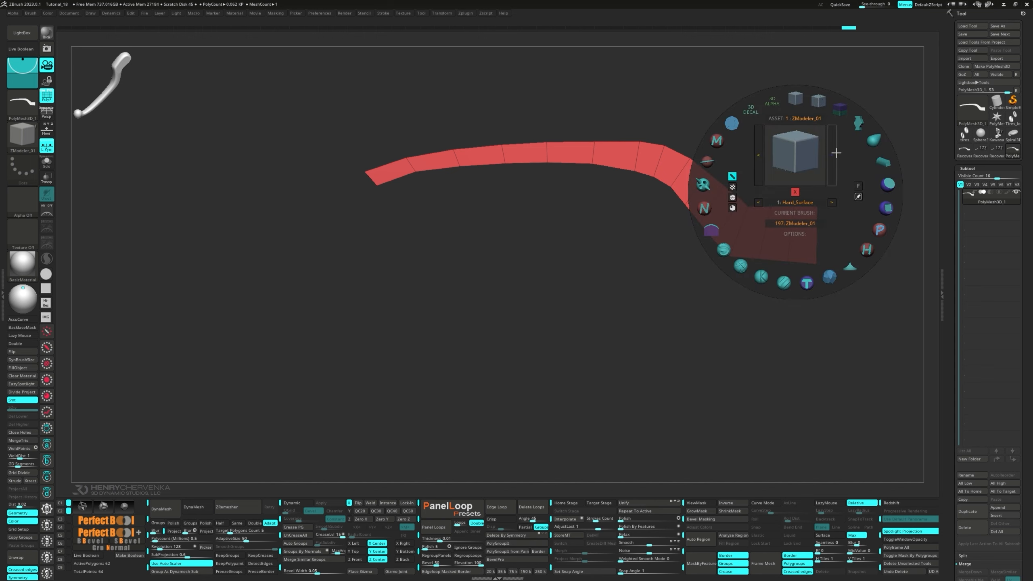
click(858, 123)
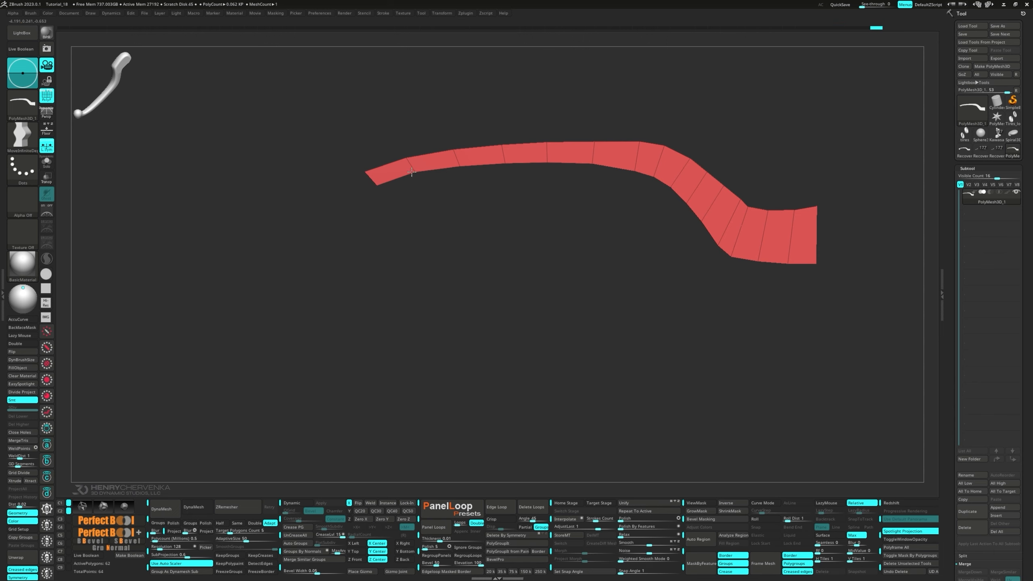
ctrl+drag(342, 162, 455, 236)
ctrl+click(387, 203)
key(w)
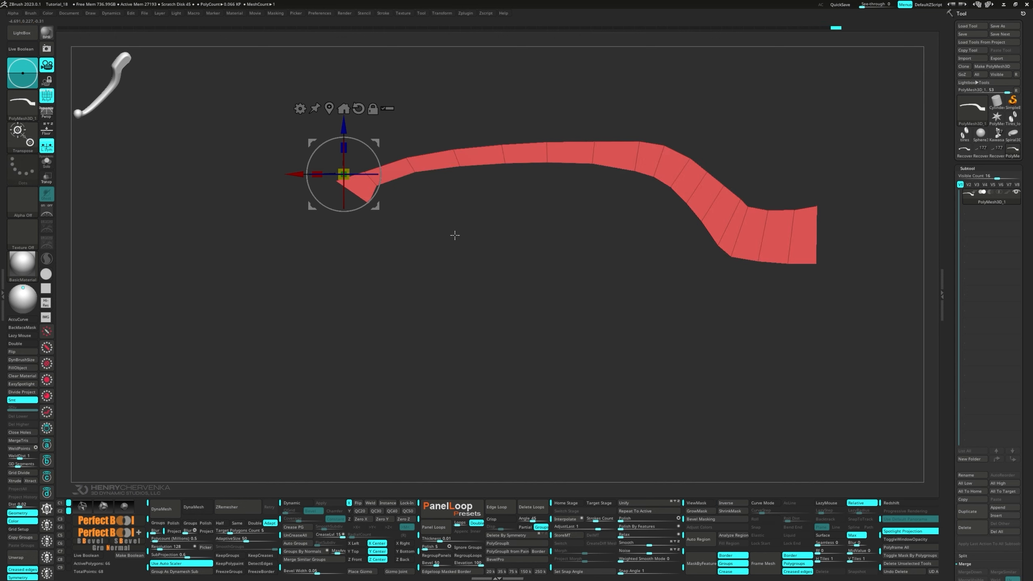
- Isolate the outermost segment of the thin end in the top view and scale it wider along Y
key(1)
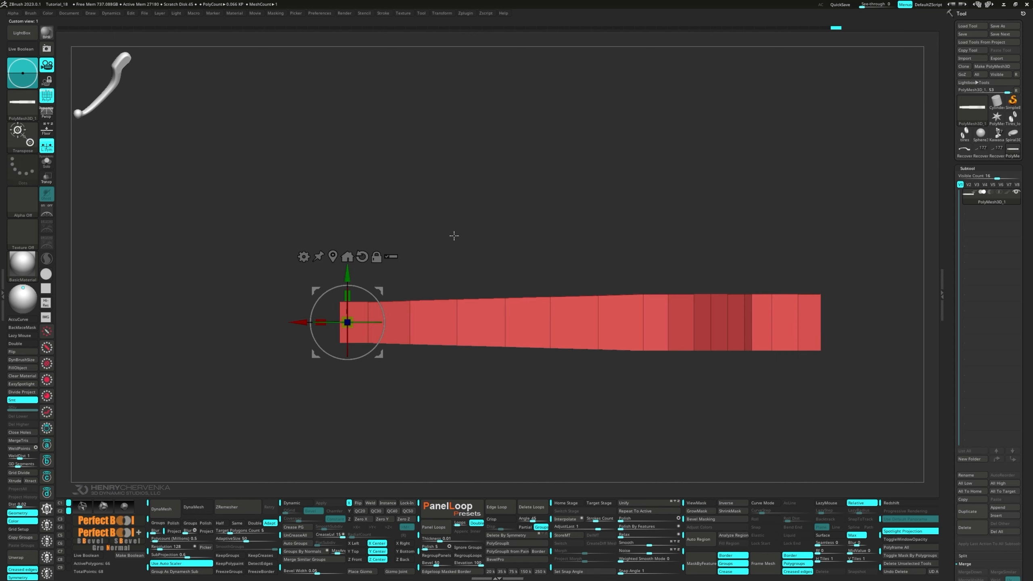
ctrl+drag(283, 279, 358, 386)
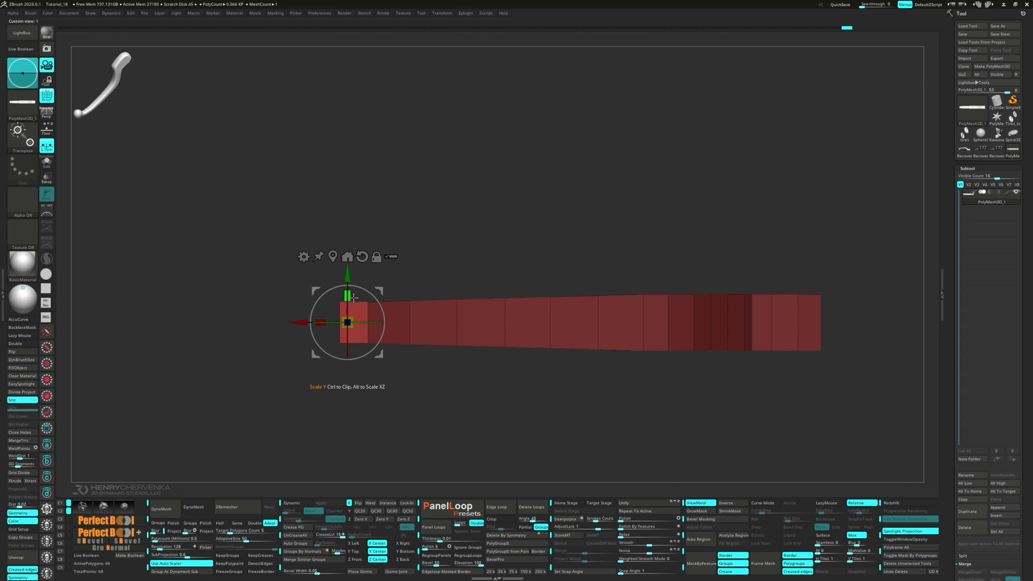
drag(351, 293, 433, 263)
key(1)
key(ctrl)
drag(553, 265, 573, 285)
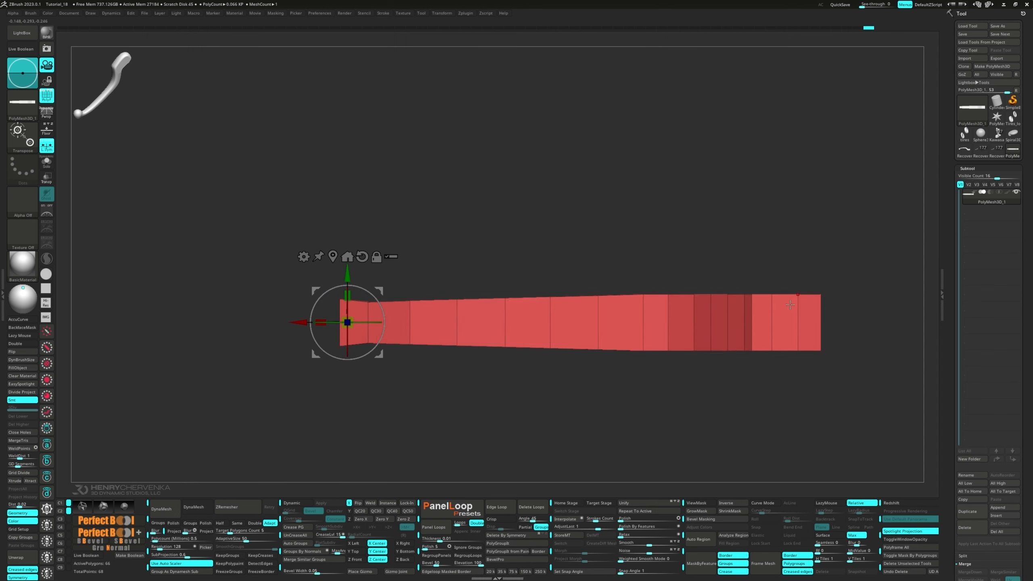
- Extrude the thick end outward by one segment and raise the new end's lower edge to taper its underside
drag(788, 302, 635, 209)
key(2)
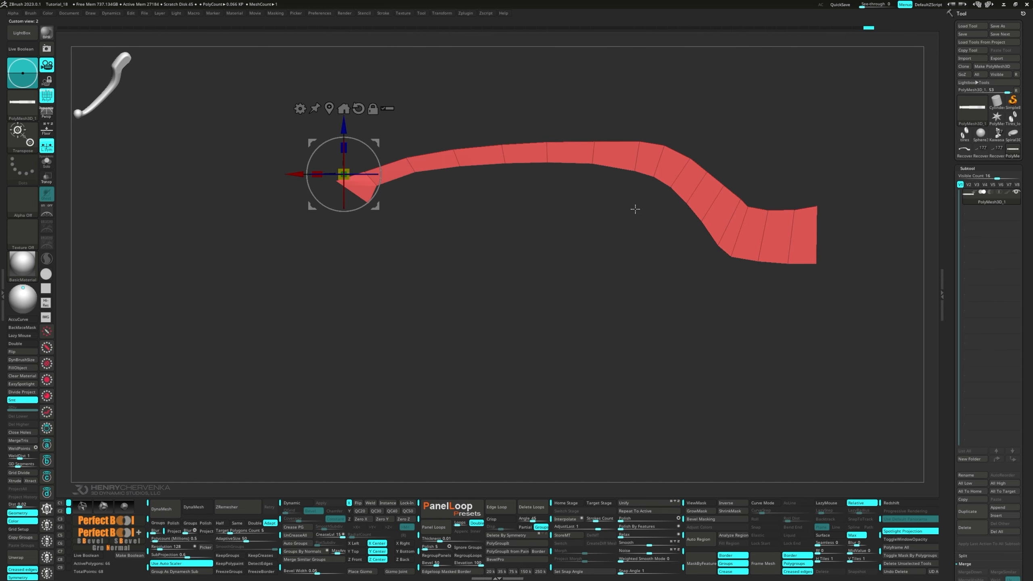
ctrl+drag(865, 183, 811, 277)
alt+drag(376, 208, 627, 253)
ctrl+drag(864, 197, 831, 233)
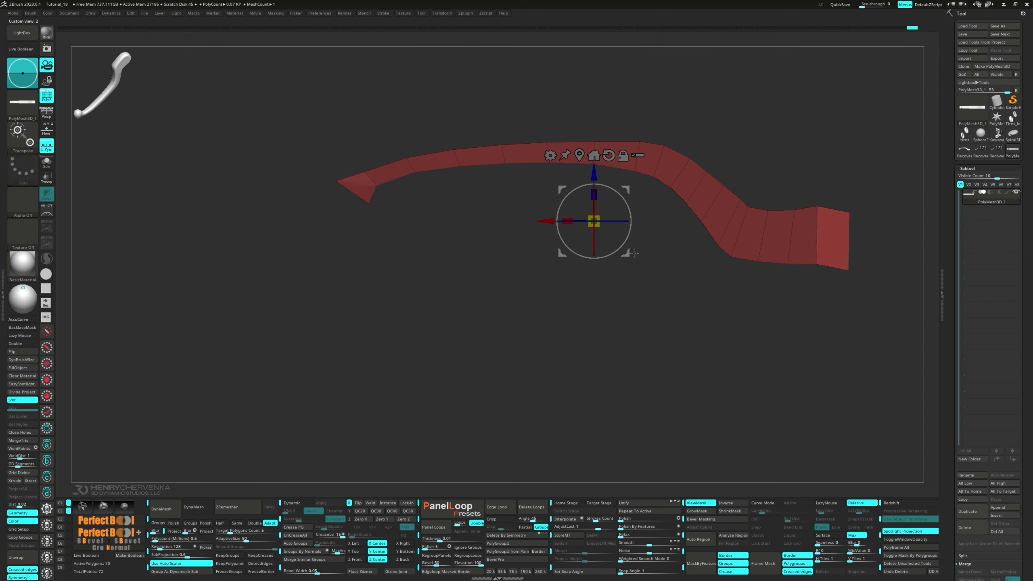
drag(634, 253, 625, 230)
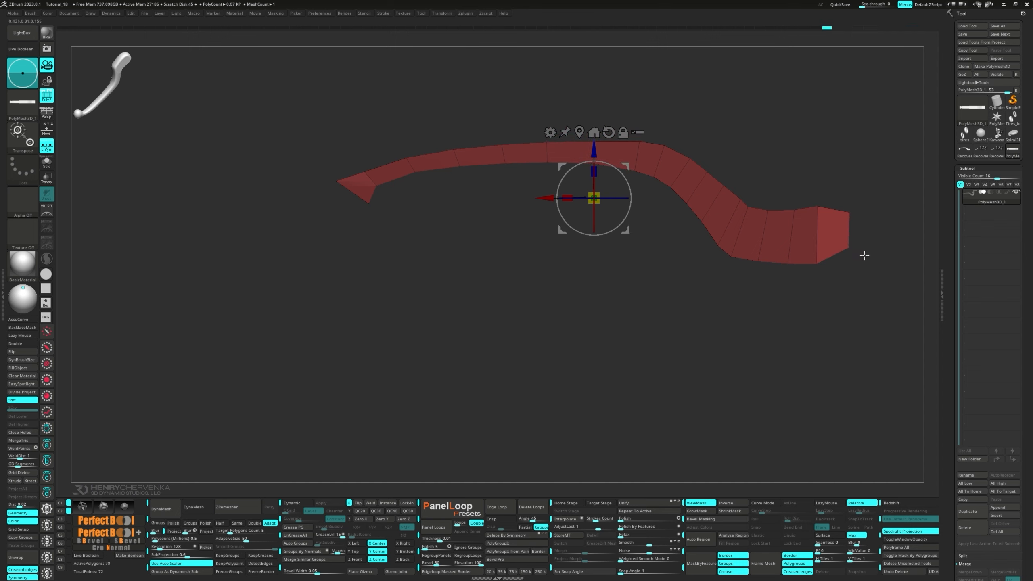
mouse_move(865, 255)
ctrl+mouse_down()
mouse_move(873, 266)
mouse_move(837, 254)
ctrl+mouse_up()
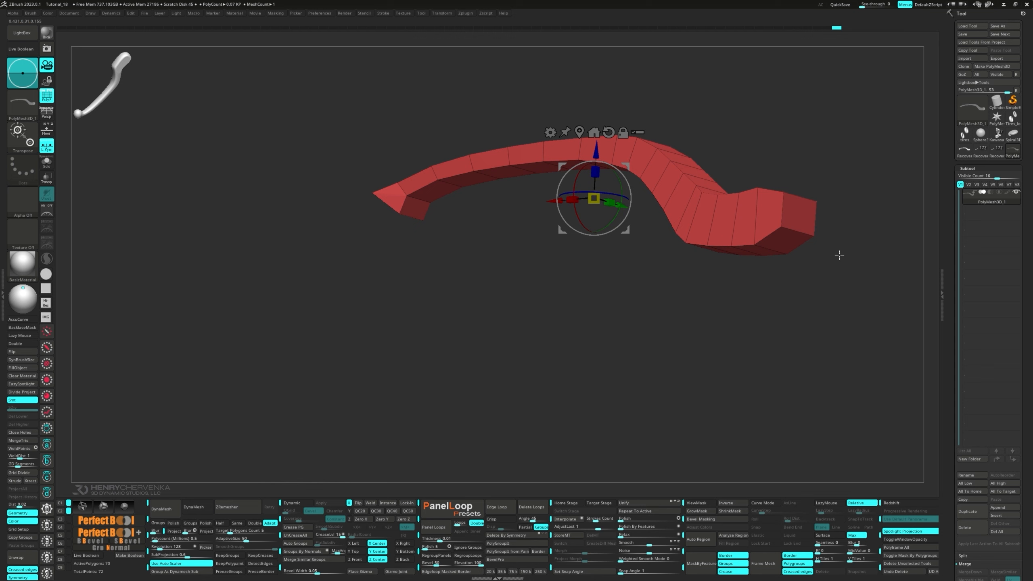
- Delete the single end polygons at the thick end and the flared tip with the ZModeler brush
key(q)
key(space)
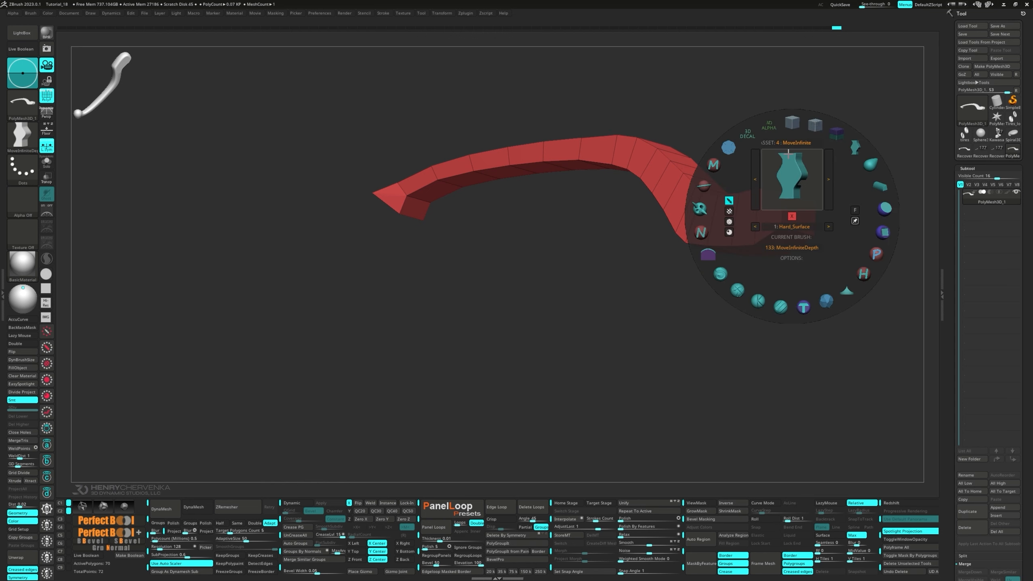
click(790, 126)
key(space)
click(741, 246)
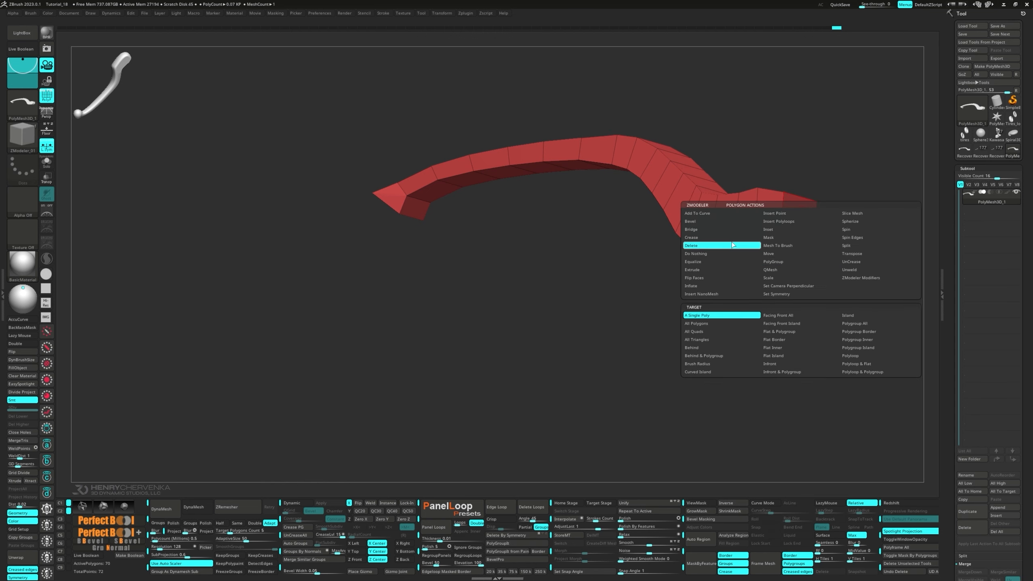
click(798, 218)
drag(617, 237, 641, 233)
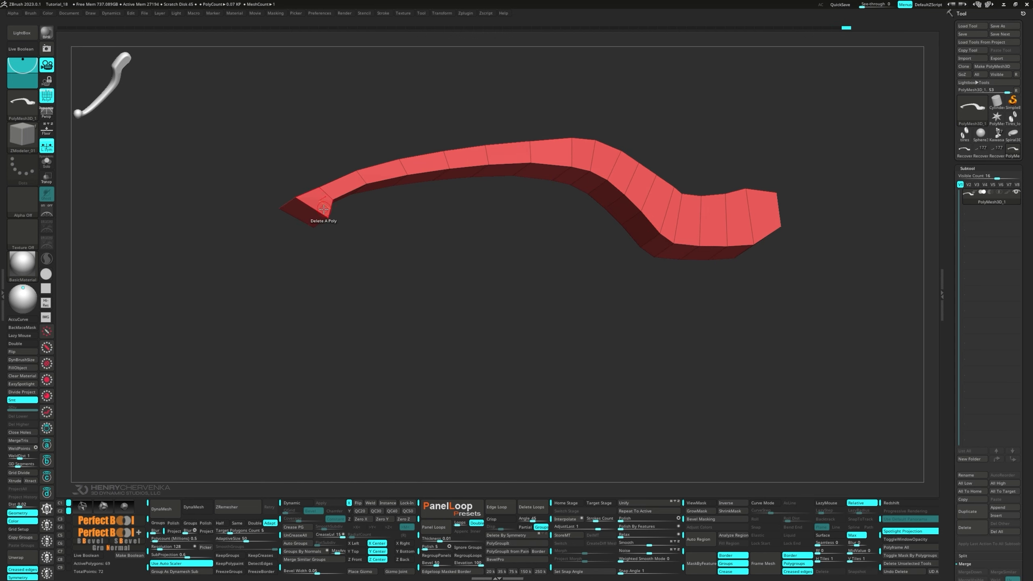
click(307, 214)
- Insert three edge loops along the underside with Interactive Elevation to round it outward
drag(520, 233, 501, 200)
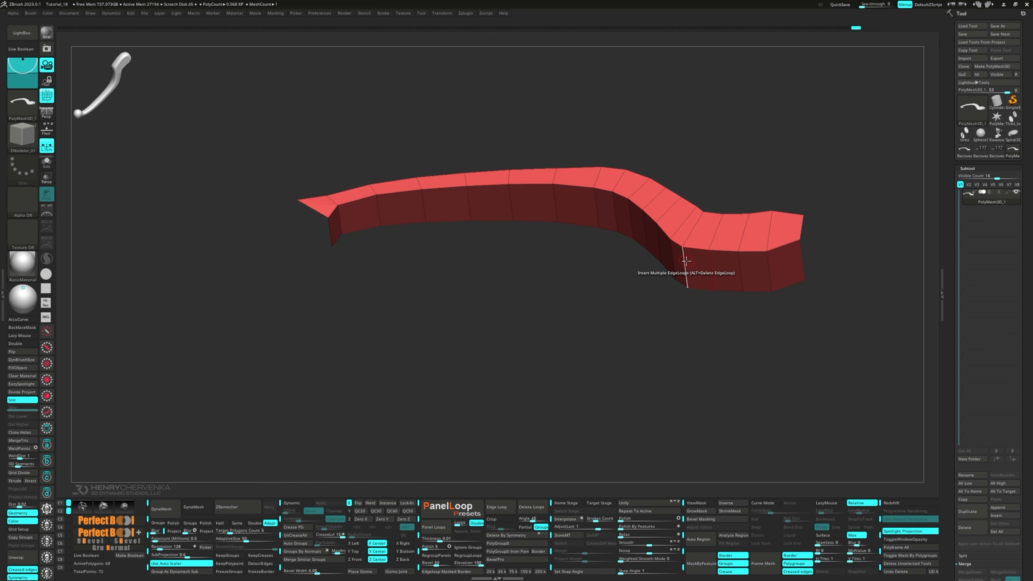
key(space)
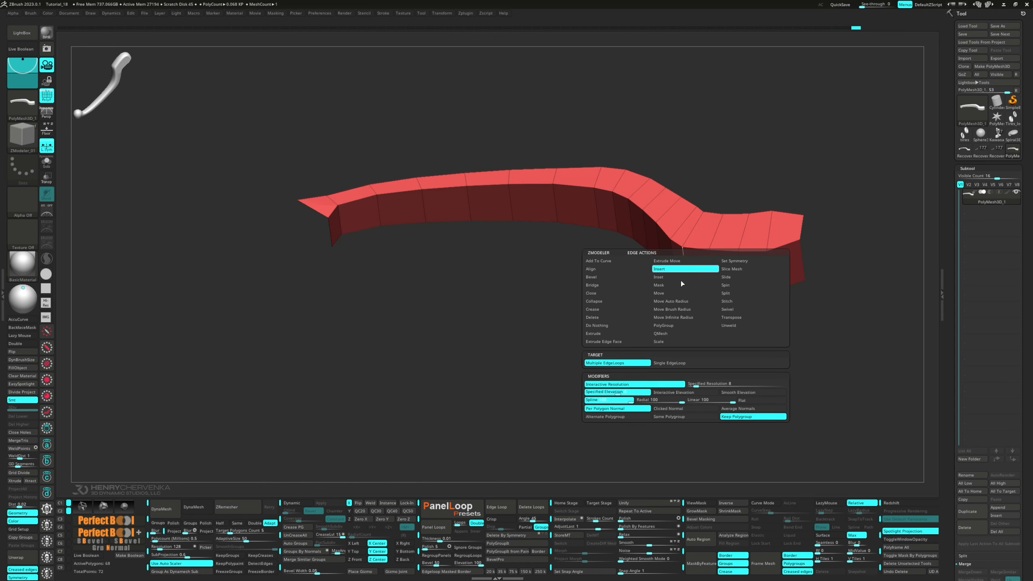
click(678, 393)
click(686, 269)
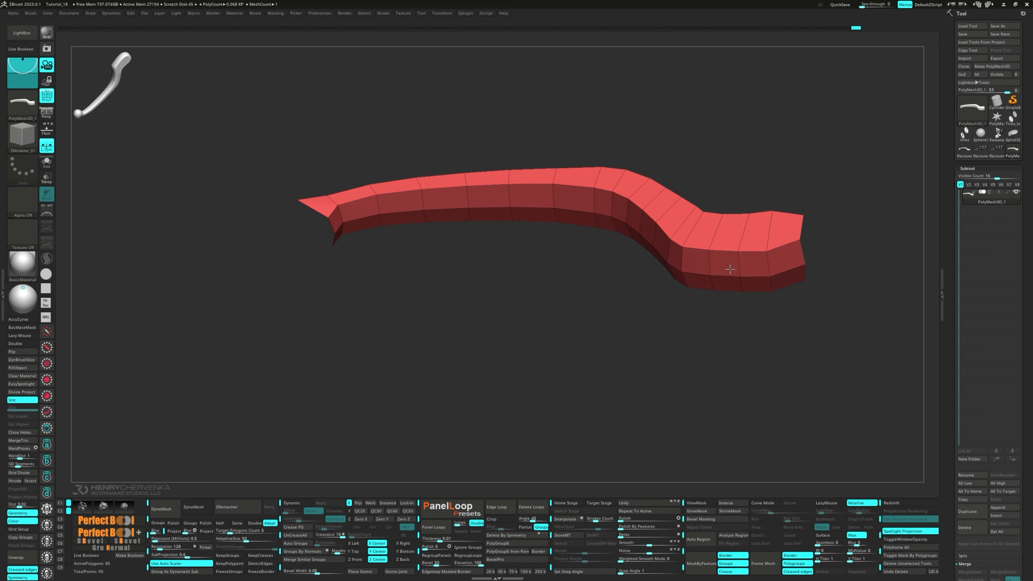
drag(731, 269, 731, 285)
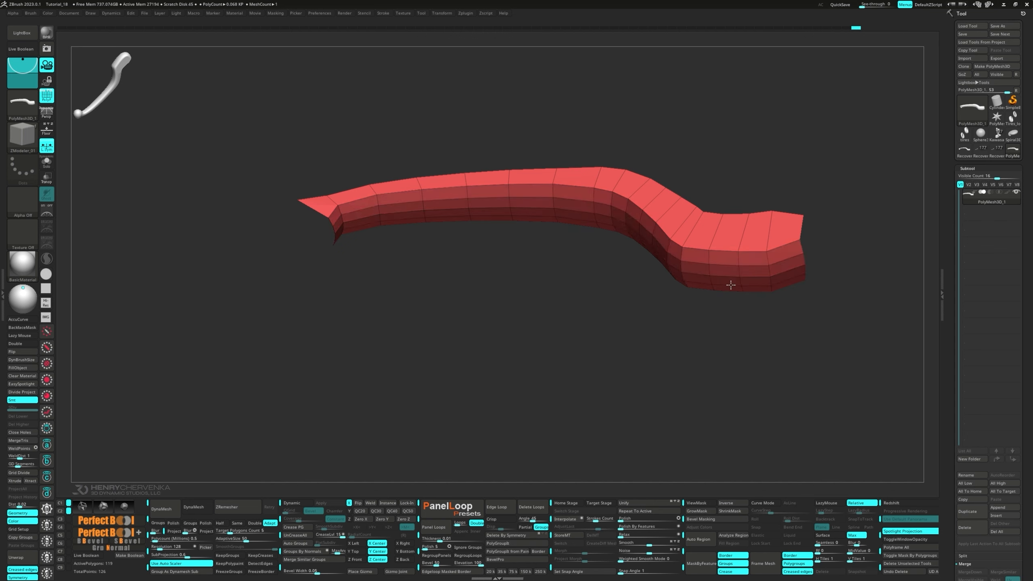
- Bevel the two complete edge loops that border the rounded underside, using a single row
key(space)
click(675, 268)
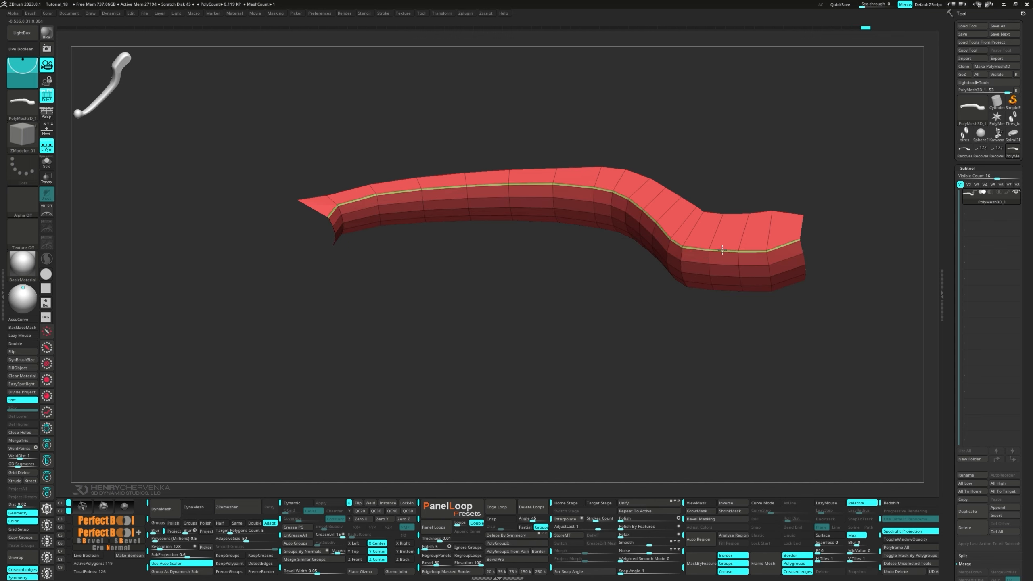
drag(723, 250, 728, 261)
right_drag(729, 262, 730, 297)
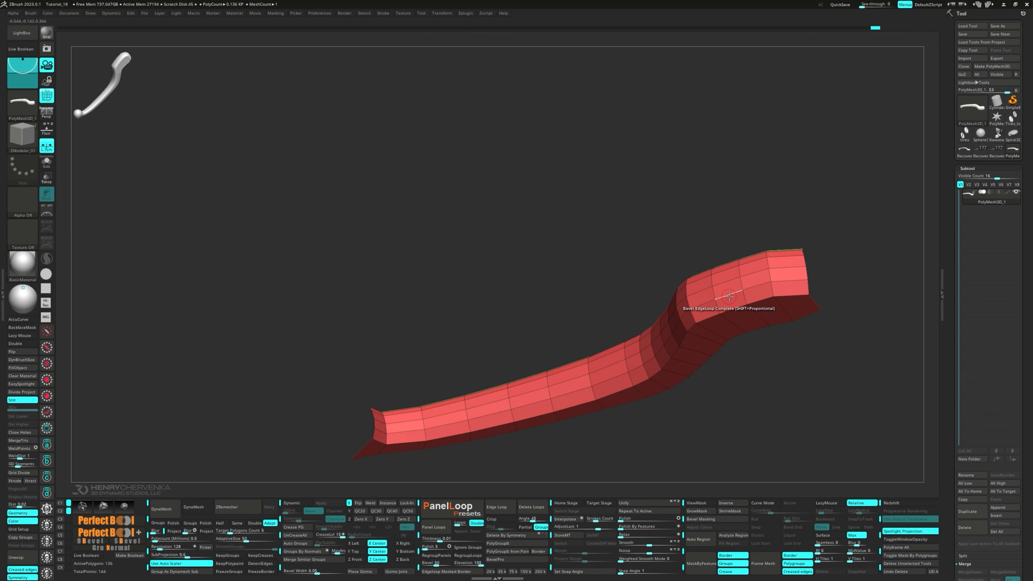
drag(760, 300, 761, 304)
right_drag(761, 305, 728, 285)
alt+right_drag(728, 285, 660, 242)
- Insert two extra edge loops into each of the two bevelled strips along the handle
key(space)
click(644, 252)
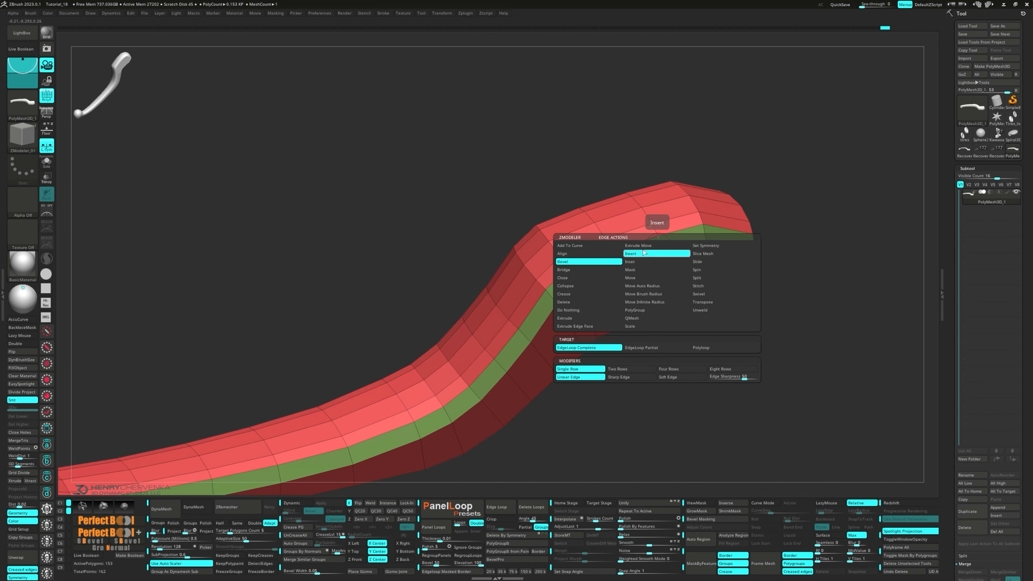
drag(672, 241, 697, 256)
right_drag(697, 256, 603, 241)
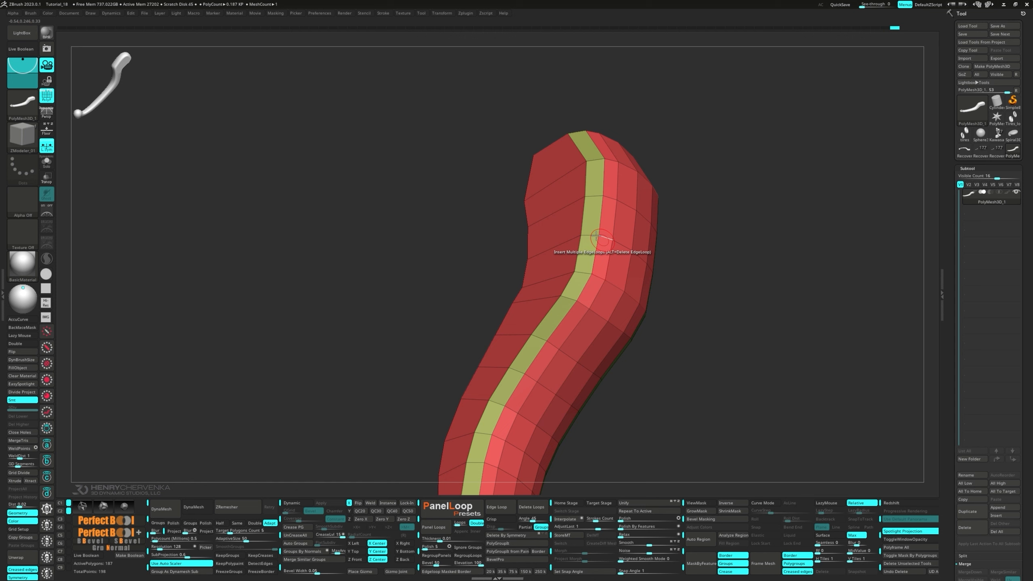
drag(589, 236, 656, 269)
right_drag(656, 269, 634, 260)
ctrl+right_drag(634, 261, 680, 238)
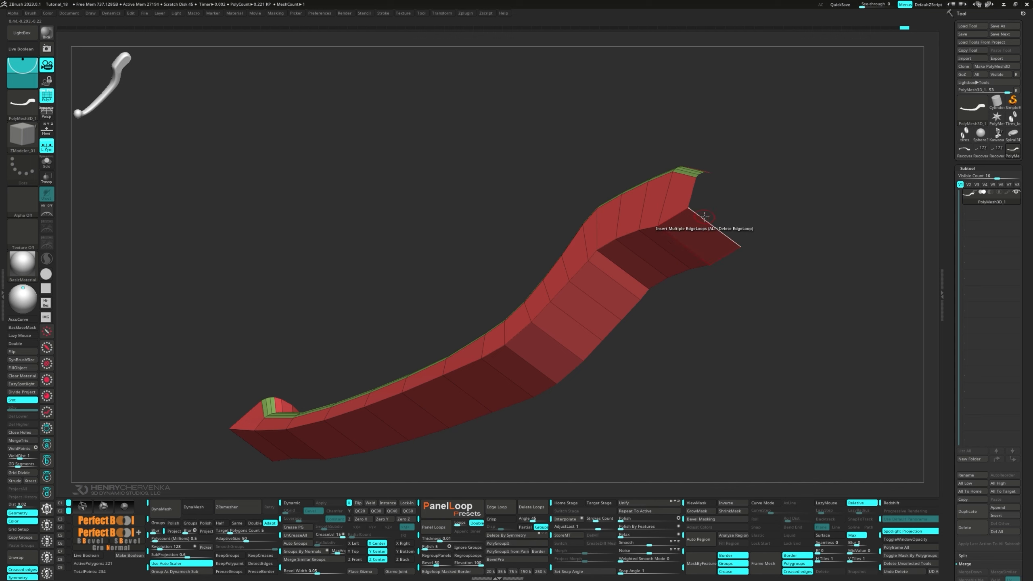
- Extrude the open border edge loop at the thick end inward to form a rim
key(space)
click(627, 290)
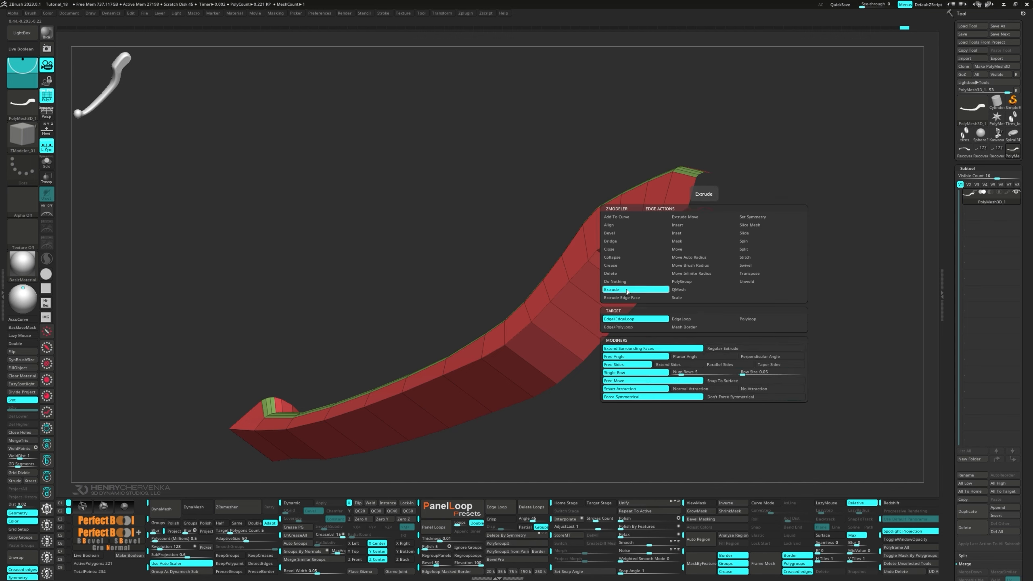
right_drag(626, 290, 622, 263)
key(alt)
drag(621, 263, 620, 234)
mouse_move(620, 234)
right_down()
mouse_move(603, 259)
mouse_move(613, 261)
mouse_move(616, 245)
right_up()
- Isolate the rim polygons at the thick end with Transpose, reset the gizmo's orientation and flatten the rim along Z
key(space)
click(667, 286)
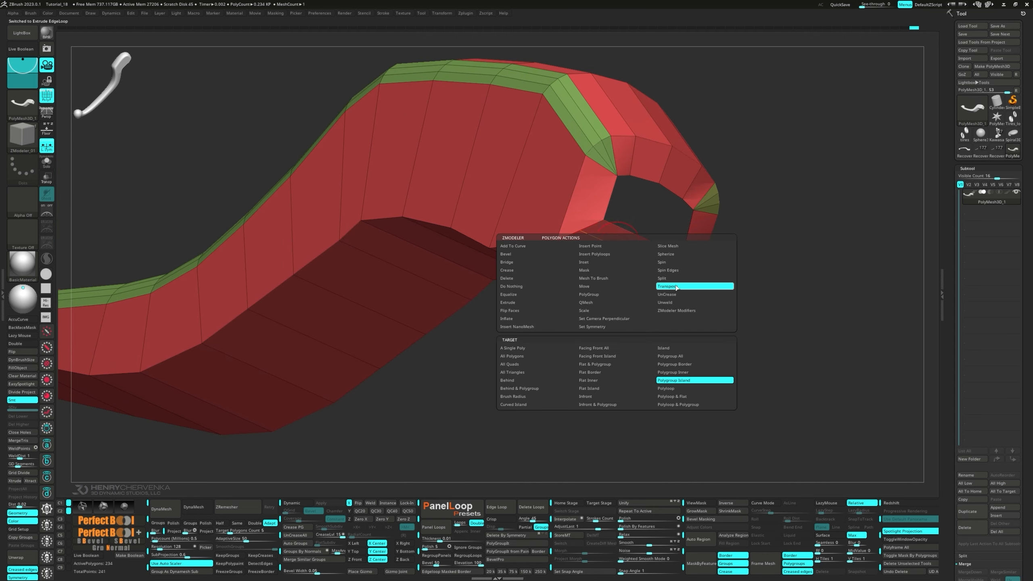
click(538, 350)
mouse_move(609, 233)
mouse_down()
mouse_move(586, 220)
mouse_move(618, 163)
mouse_move(698, 191)
mouse_move(688, 254)
mouse_up()
click(639, 253)
right_drag(638, 253, 692, 262)
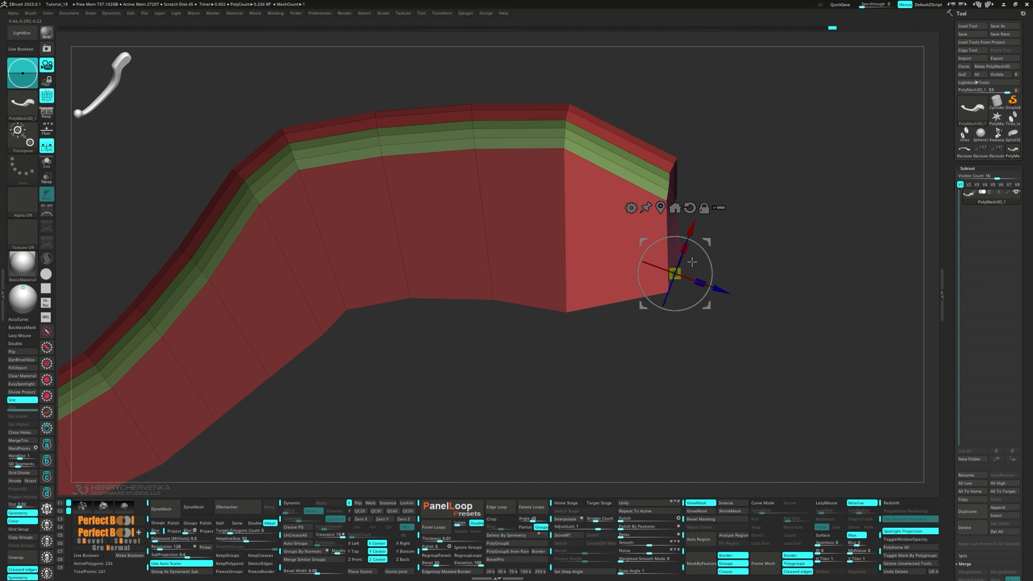
click(675, 208)
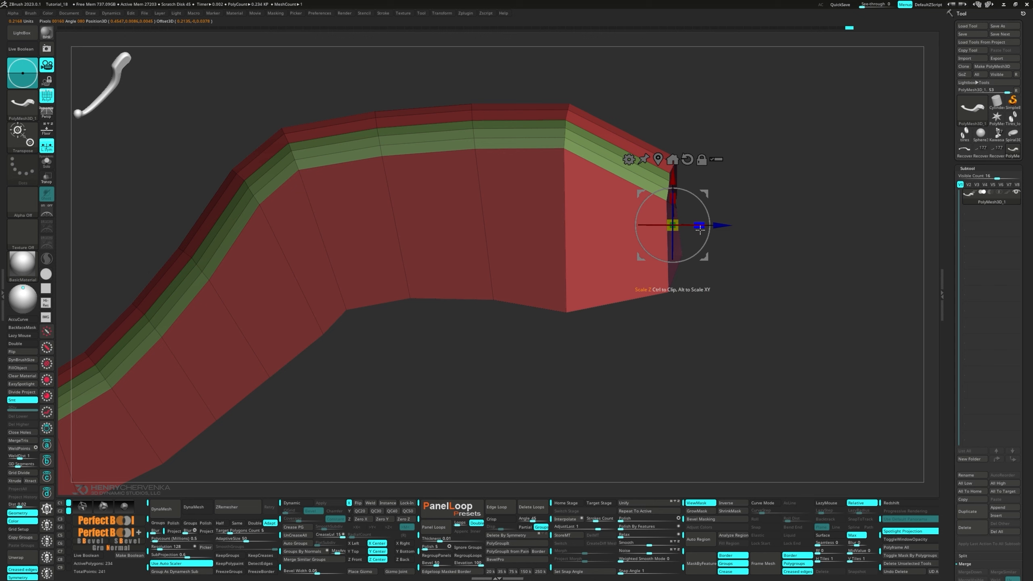
drag(700, 226, 673, 227)
right_drag(610, 228, 601, 268)
ctrl+drag(718, 320, 735, 334)
- Inset the polygons along the handle's upper face as one region with ZModeler, leaving out the flared tip
key(q)
right_drag(735, 334, 705, 199)
key(space)
click(691, 246)
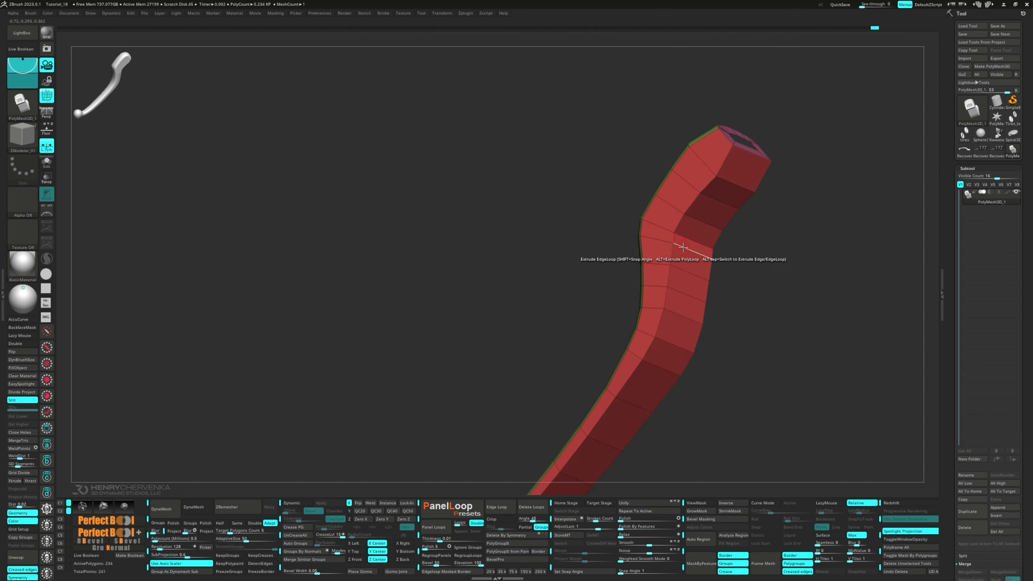
shift+right_drag(681, 247, 681, 258)
right_drag(673, 294, 595, 147)
shift+right_drag(604, 224, 602, 277)
key(space)
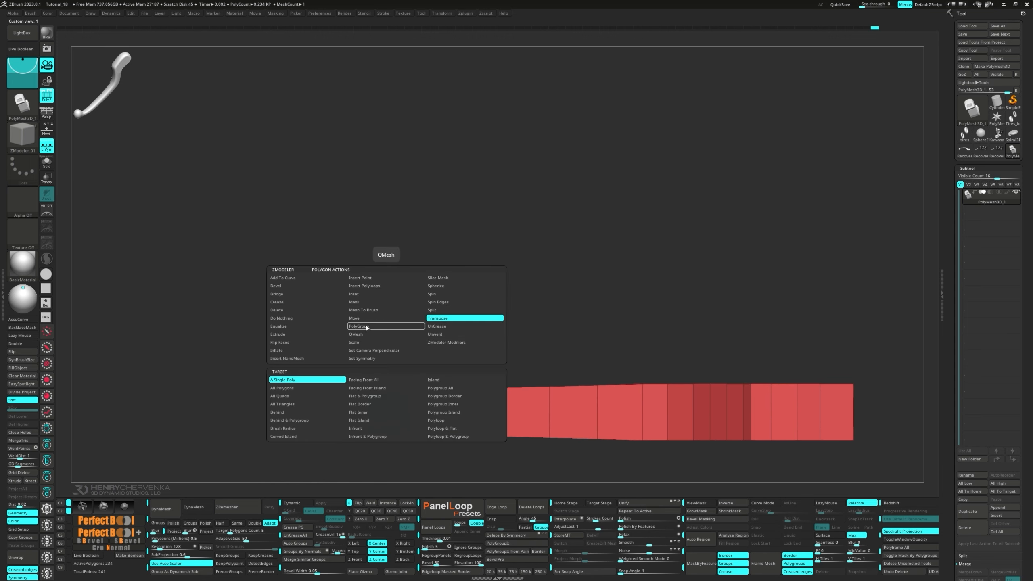
click(368, 294)
alt+drag(394, 413, 821, 413)
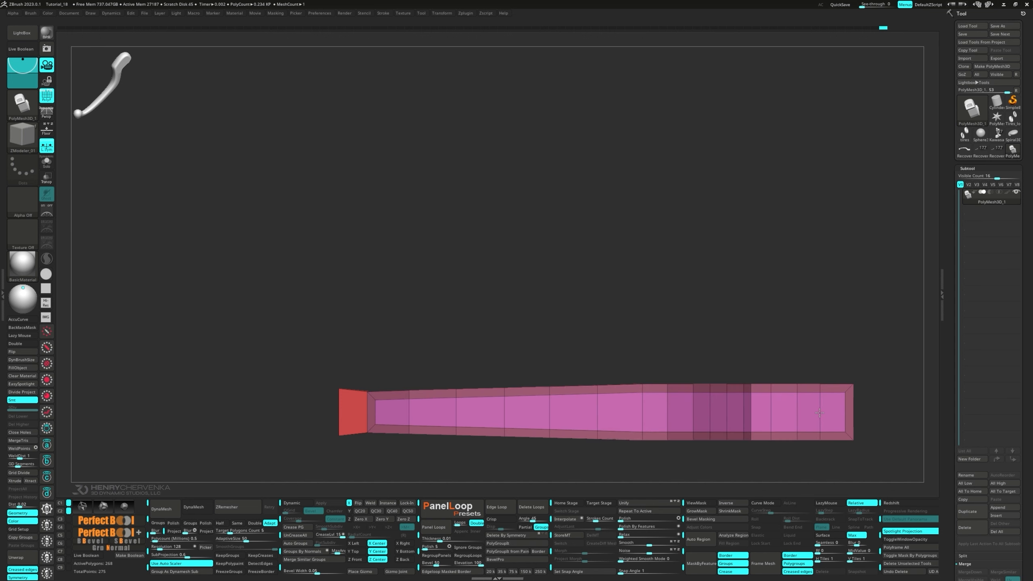
- Isolate the inset polygons with Transpose and extrude them about 0.12 units down into the handle
right_drag(821, 414, 654, 356)
key(space)
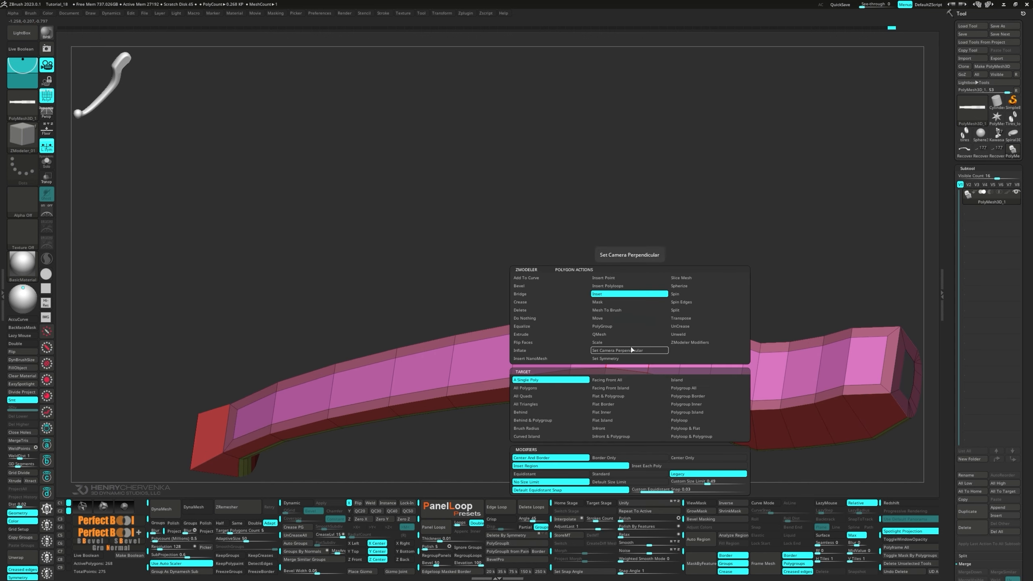
click(692, 318)
click(426, 379)
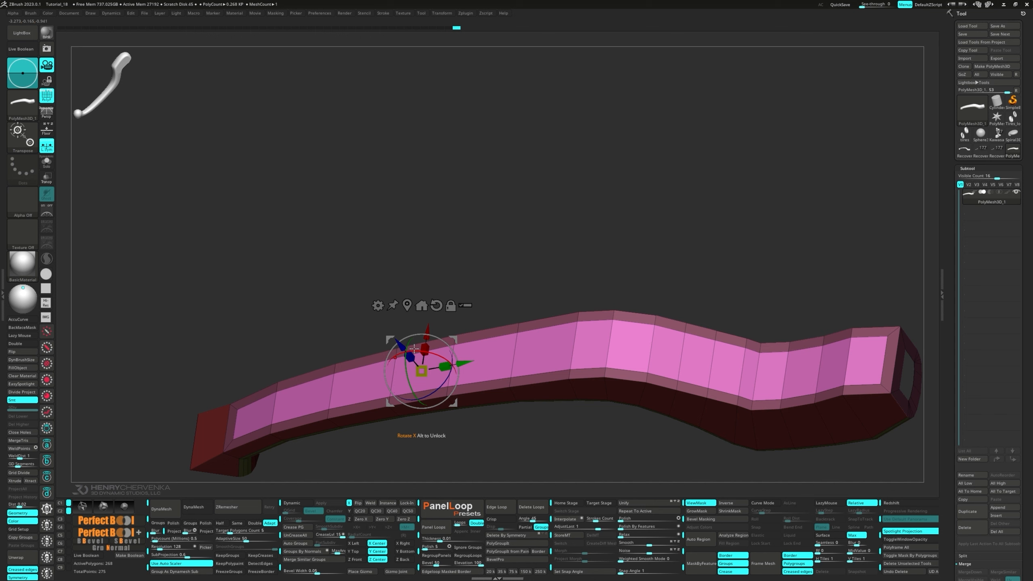
ctrl+drag(401, 346, 410, 352)
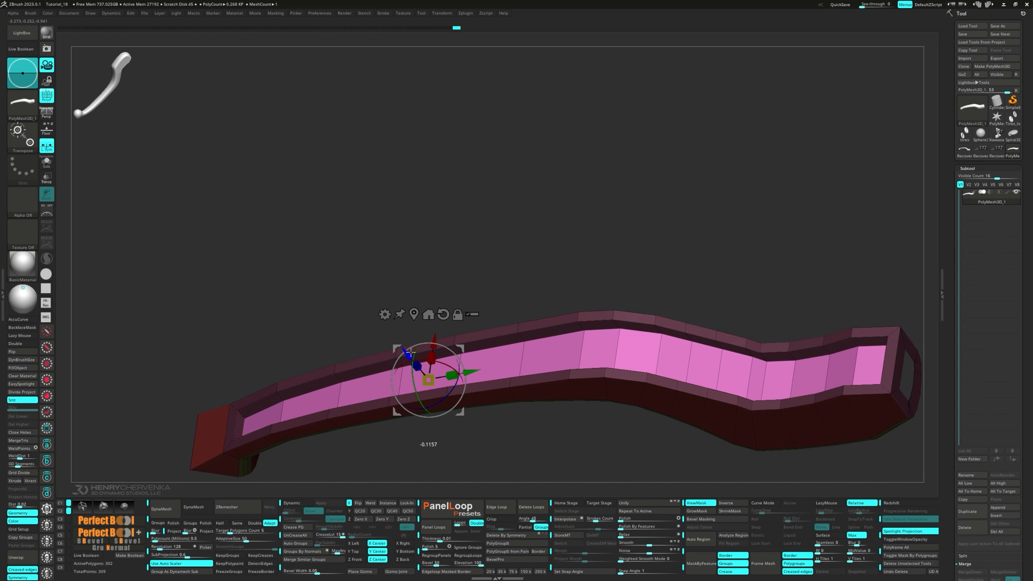
mouse_move(411, 353)
shift+right_down()
mouse_move(425, 393)
mouse_move(415, 358)
shift+right_up()
ctrl+drag(240, 300, 614, 436)
- Push the recess floor about 0.28 units deeper into the handle and turn on double-sided display
right_drag(615, 436, 593, 372)
drag(438, 336, 453, 355)
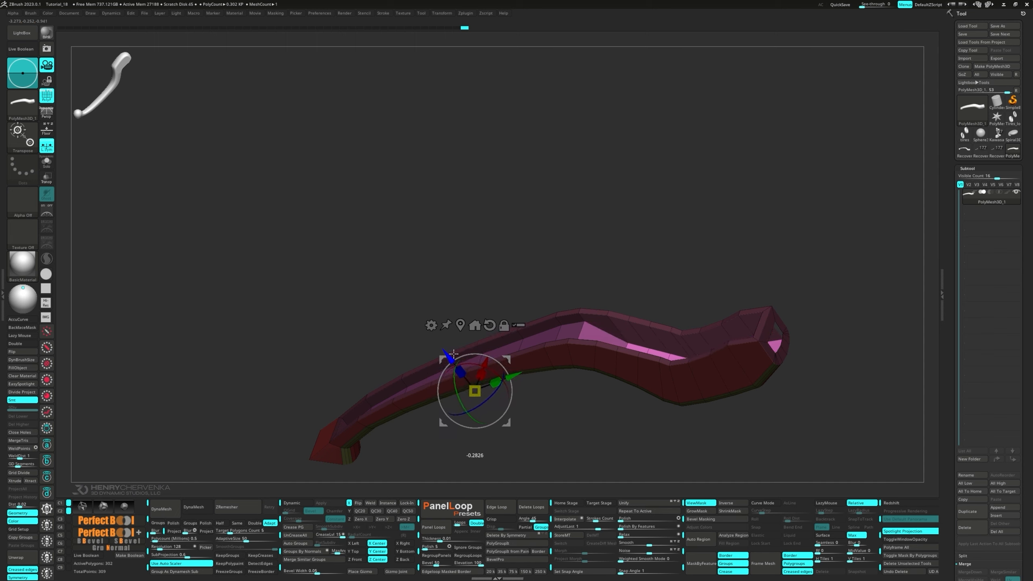
right_drag(498, 320, 526, 277)
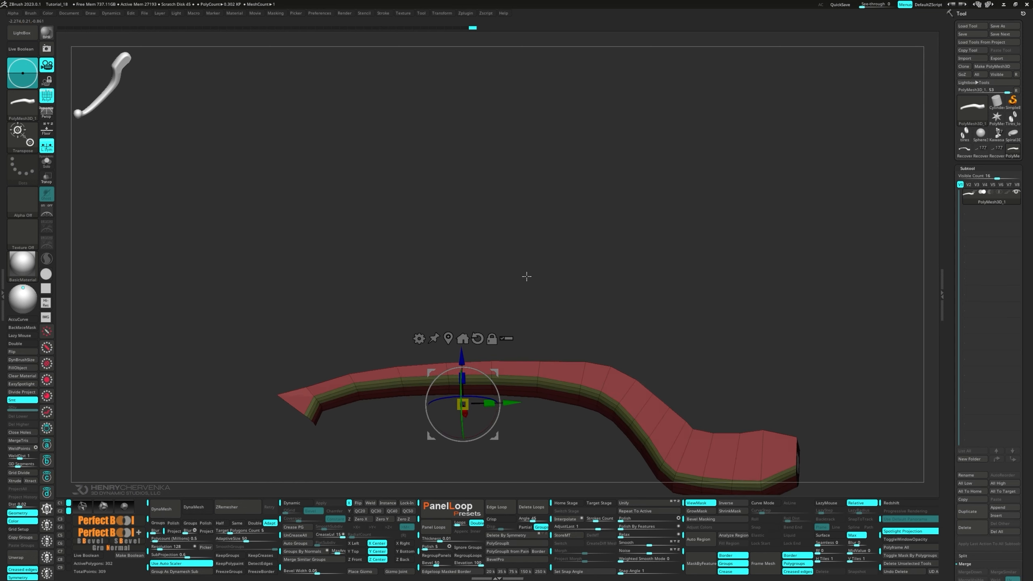
click(15, 343)
mouse_move(644, 382)
right_down()
mouse_move(618, 295)
mouse_move(621, 404)
mouse_move(651, 430)
mouse_move(584, 332)
right_up()
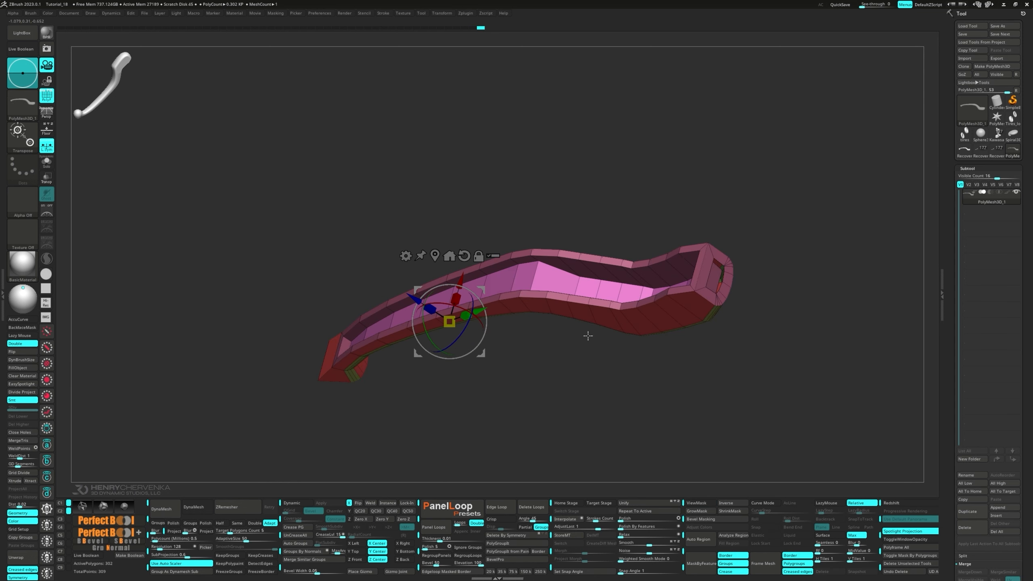
- Switch to ZModeler and slide the cross edge at the recess floor's bend to even out the floor's curve
key(b)
key(z)
key(m)
key(space)
click(574, 295)
drag(545, 280, 551, 284)
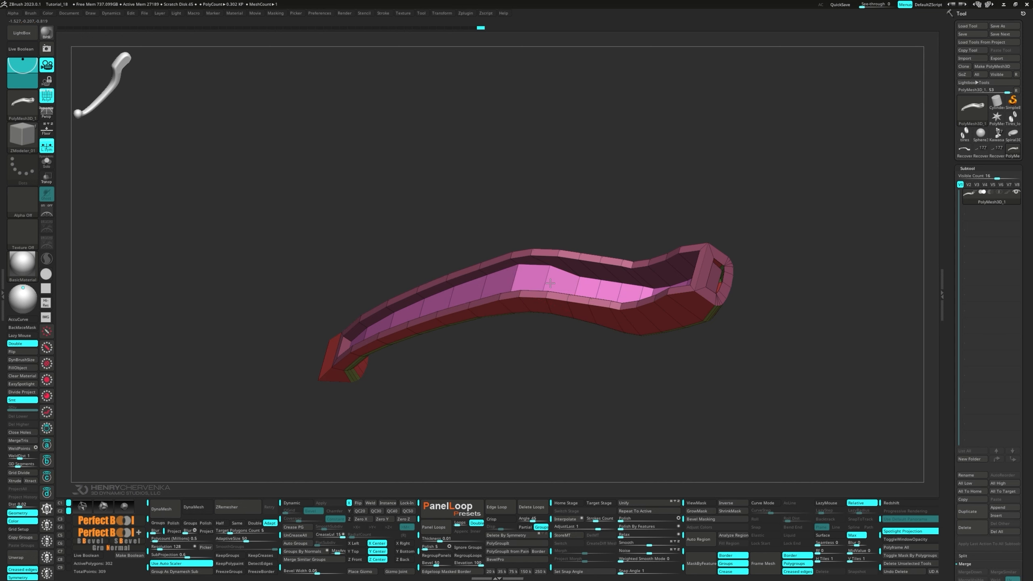
- Insert three evenly spaced edge loops running lengthwise through the handle's width with ZModeler's multiple edge loops option
right_drag(570, 313, 606, 391)
key(space)
click(486, 338)
click(511, 401)
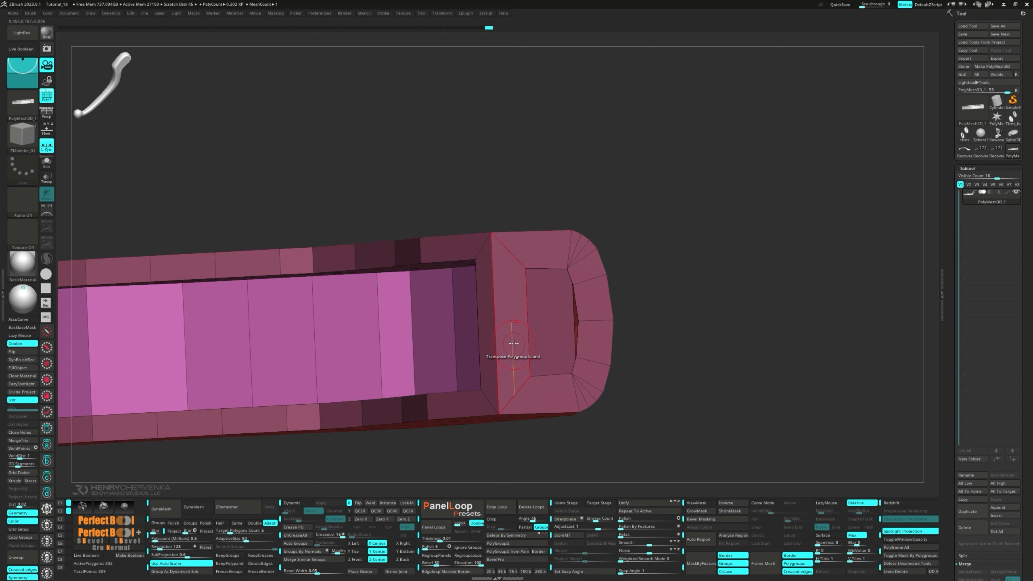
click(497, 318)
- Bridge the opposite edges of the hole inside the thick end's rim, filling it with four polygons
right_drag(494, 323, 547, 316)
key(space)
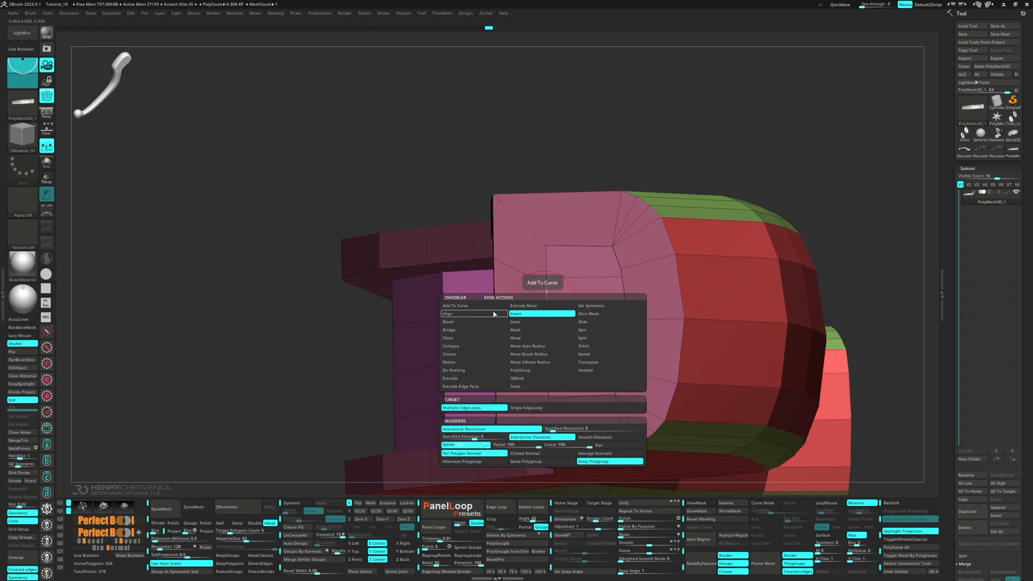
click(624, 298)
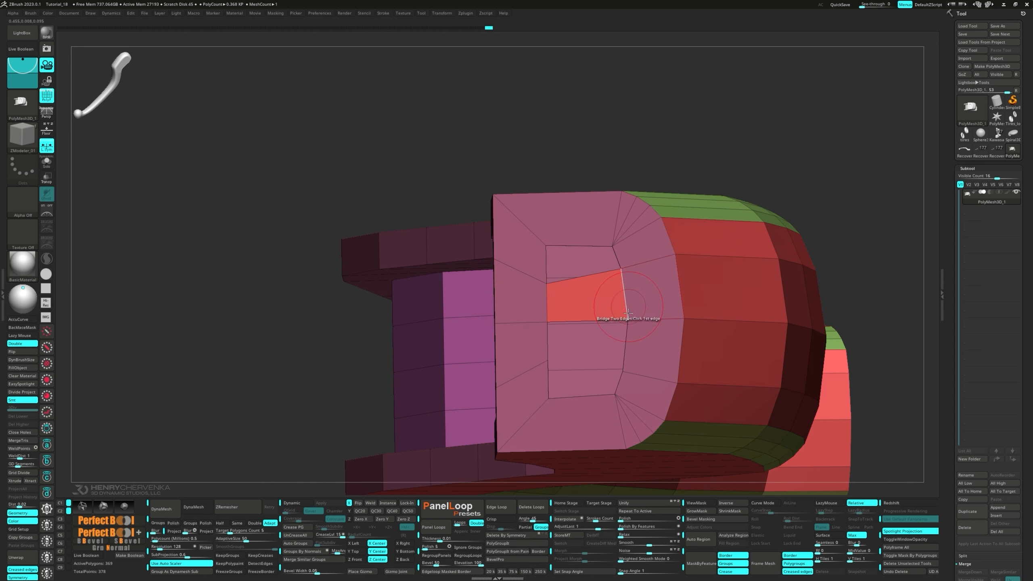
click(627, 341)
click(546, 349)
right_drag(545, 350, 545, 380)
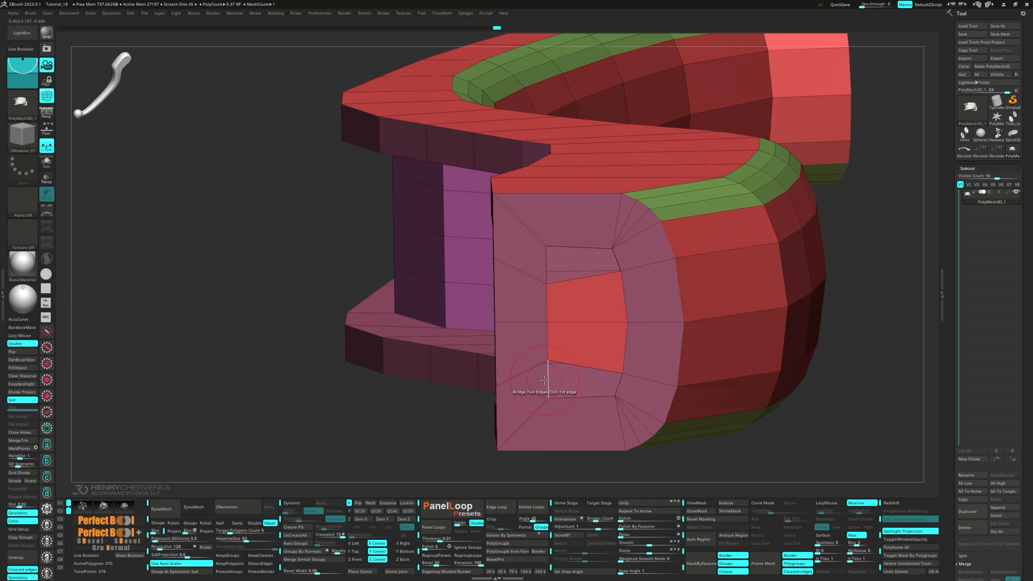
click(622, 384)
ctrl+right_drag(571, 311, 506, 302)
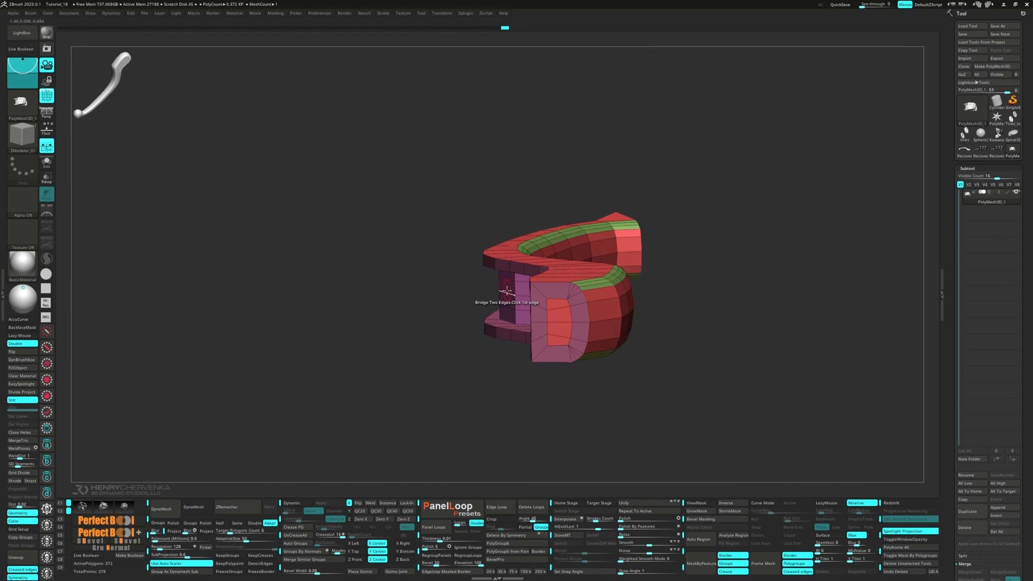
- Merge the whole handle into one polygroup and insert an edge loop around the thick end's rim
key(ctrl+w)
right_drag(519, 347, 584, 349)
key(space)
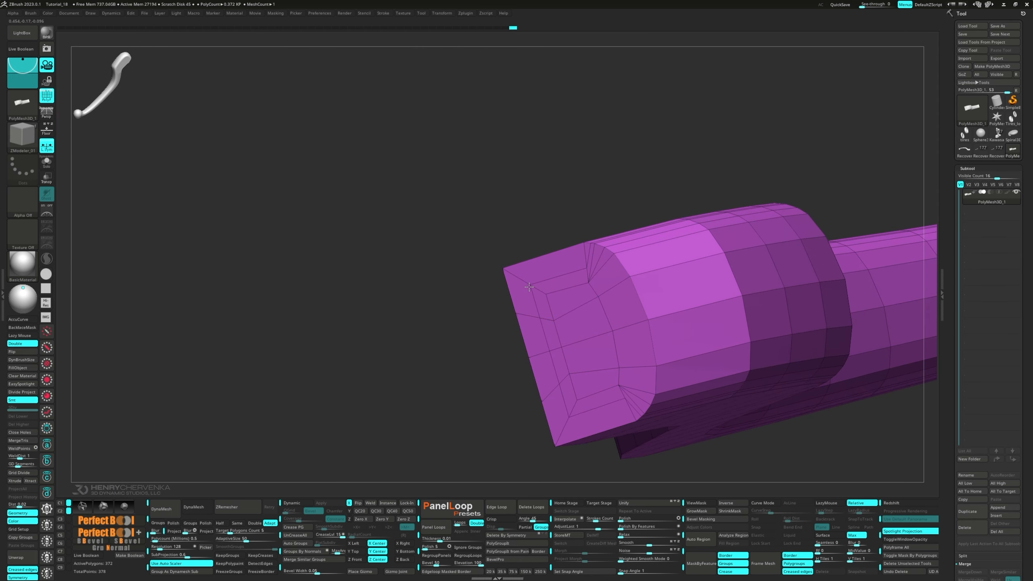
click(595, 255)
- Use QMesh to pull the polygons inside the thick end's rim outward, and regroup the mesh as one polygroup
key(space)
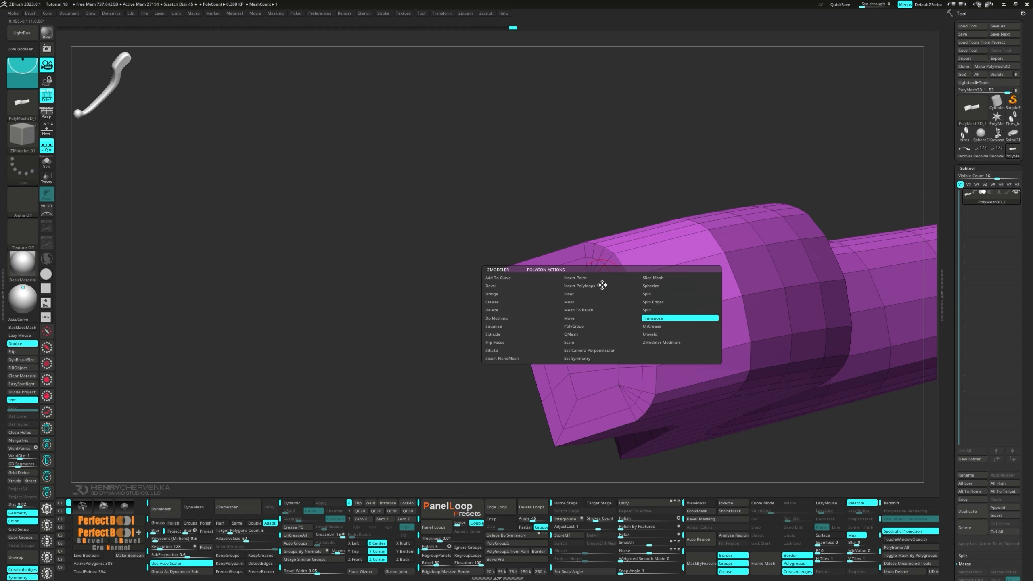
click(583, 334)
mouse_move(600, 281)
mouse_down()
mouse_move(632, 368)
mouse_move(568, 407)
mouse_move(553, 289)
mouse_move(581, 300)
mouse_move(595, 378)
mouse_up()
mouse_move(595, 378)
right_down()
mouse_move(572, 315)
mouse_move(629, 350)
mouse_move(660, 343)
mouse_move(584, 326)
right_up()
shift+drag(583, 326, 575, 333)
mouse_move(586, 327)
right_down()
mouse_move(550, 311)
mouse_move(544, 319)
right_up()
key(ctrl+w)
- Turn off double-sided display and close the open hole at the handle's thin flared end
right_drag(589, 354, 364, 384)
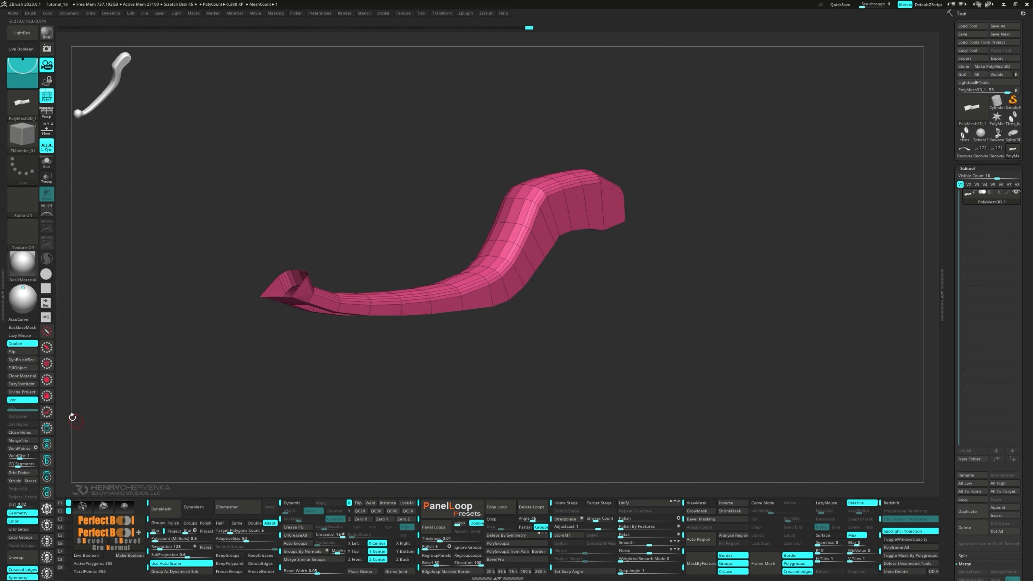
click(35, 345)
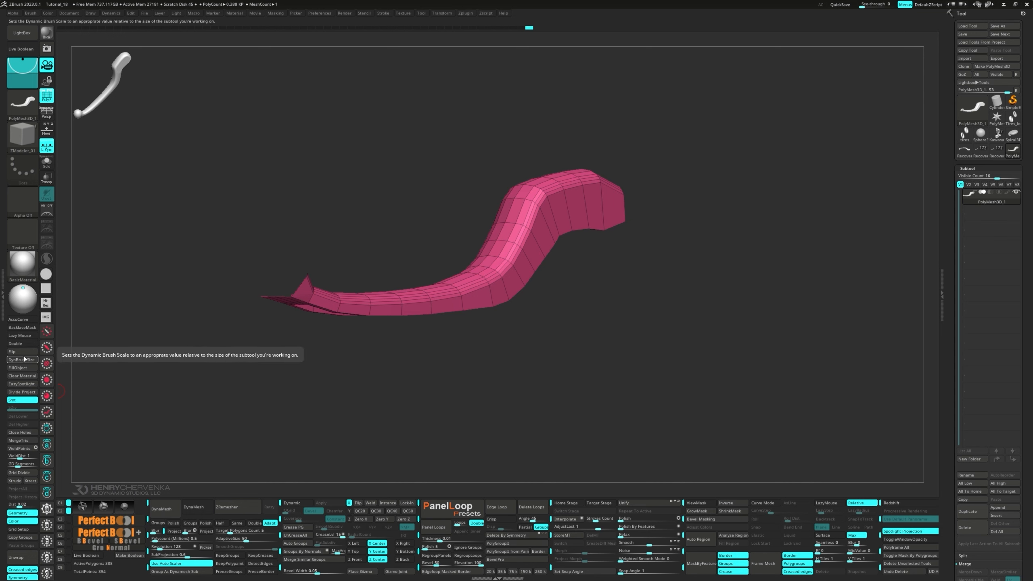
click(24, 432)
right_drag(482, 365, 474, 368)
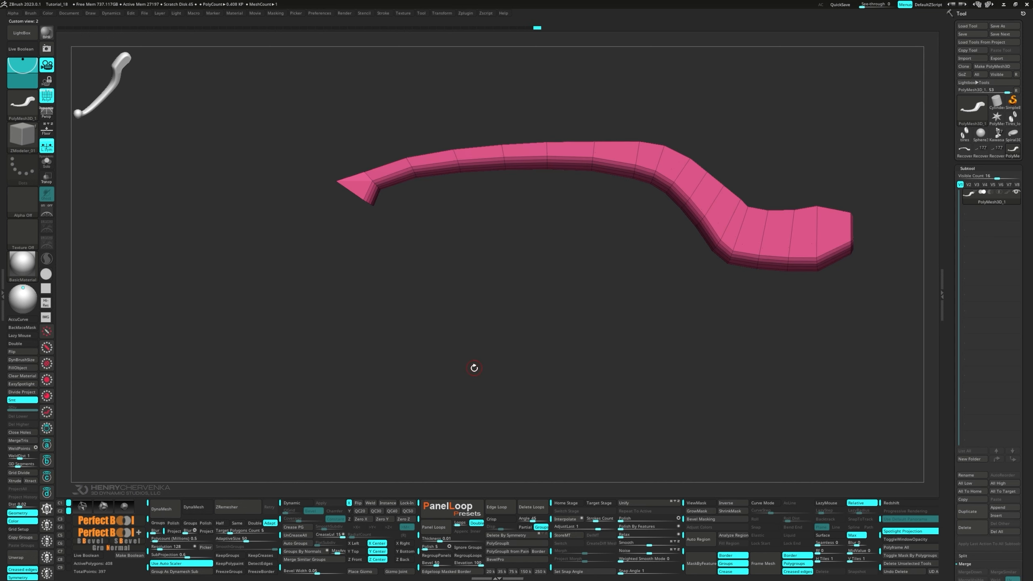
- Reset the gizmo's orientation, centre it on the mesh and reposition it just below the thin flared tip
key(w)
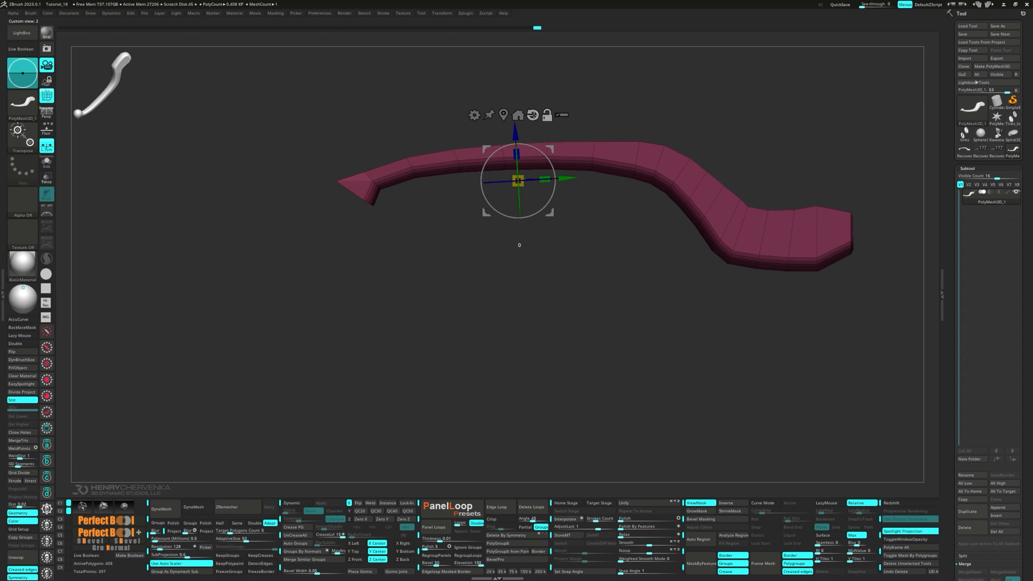
alt+click(533, 115)
alt+click(504, 116)
alt+drag(544, 207, 296, 227)
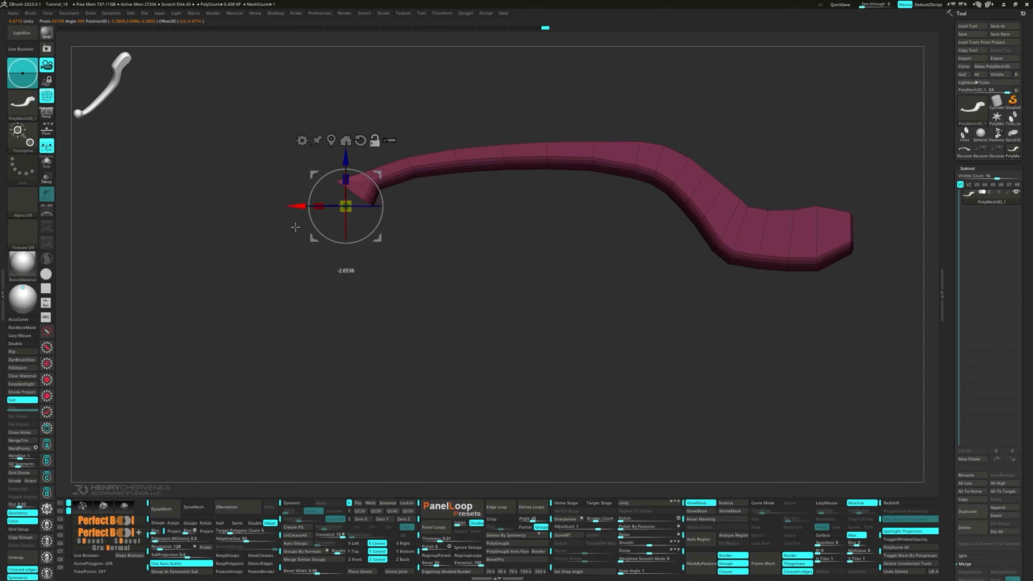
alt+drag(380, 238, 380, 241)
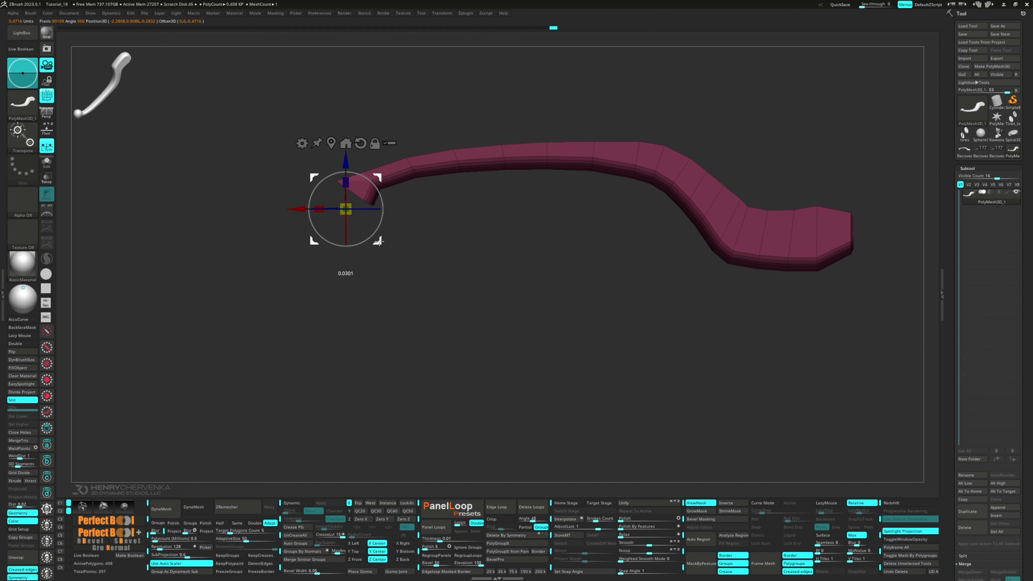
- Insert a sphere at the gizmo's position, enlarge it and nudge it so it overlaps the handle's thin tip
click(301, 143)
click(459, 139)
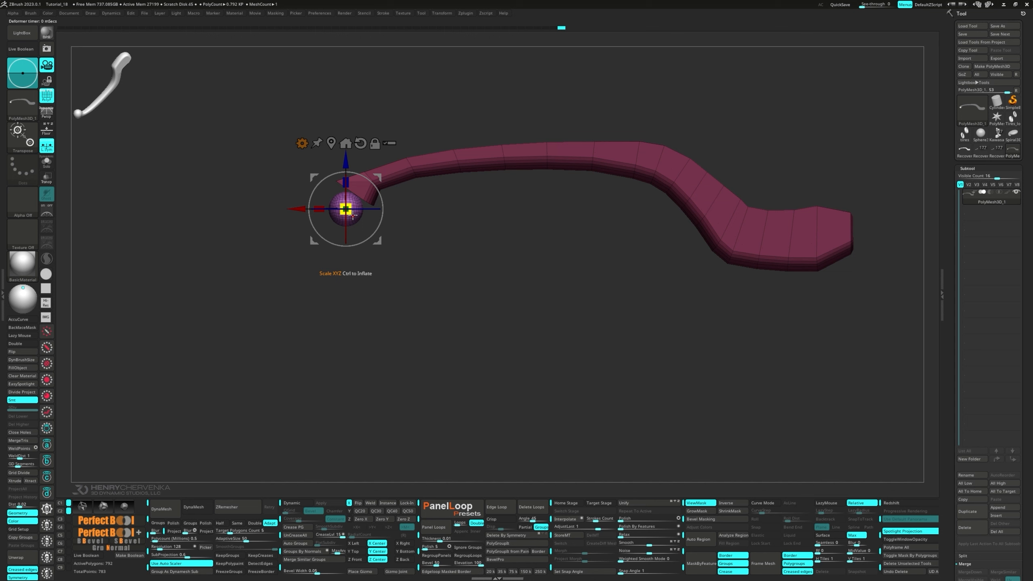
drag(366, 223, 358, 197)
right_drag(360, 198, 471, 285)
drag(383, 223, 383, 219)
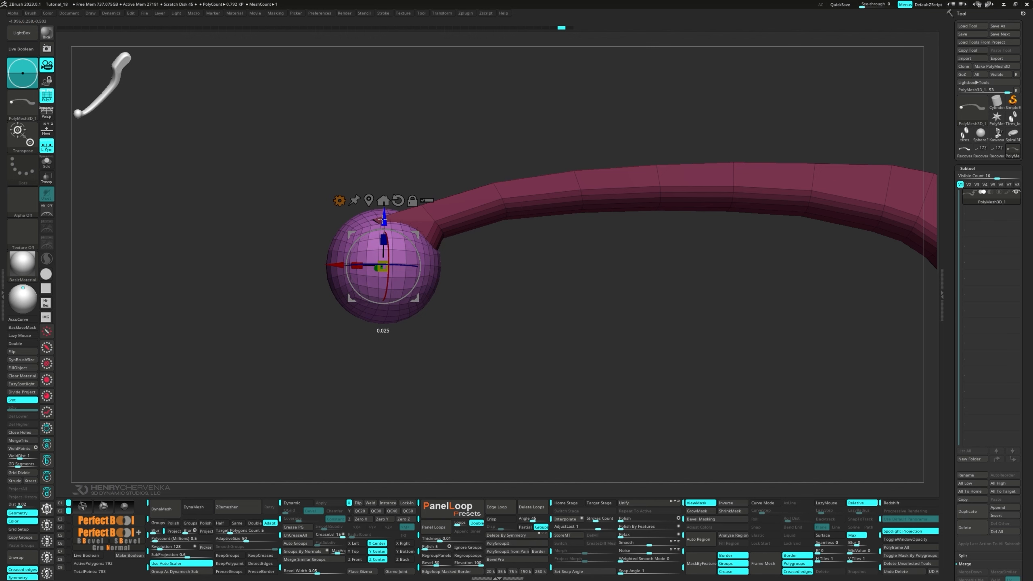
drag(382, 270, 378, 277)
drag(463, 296, 615, 237)
- Preview dynamic subdivision and insert an edge loop lengthwise along the handle's side faces
key(d)
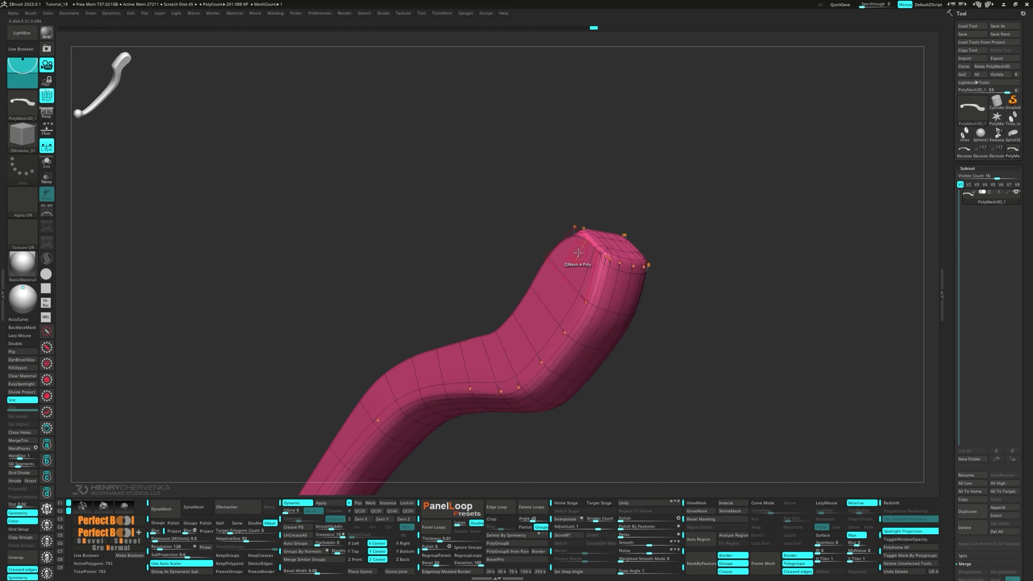
drag(652, 287, 593, 309)
key(ctrl+2)
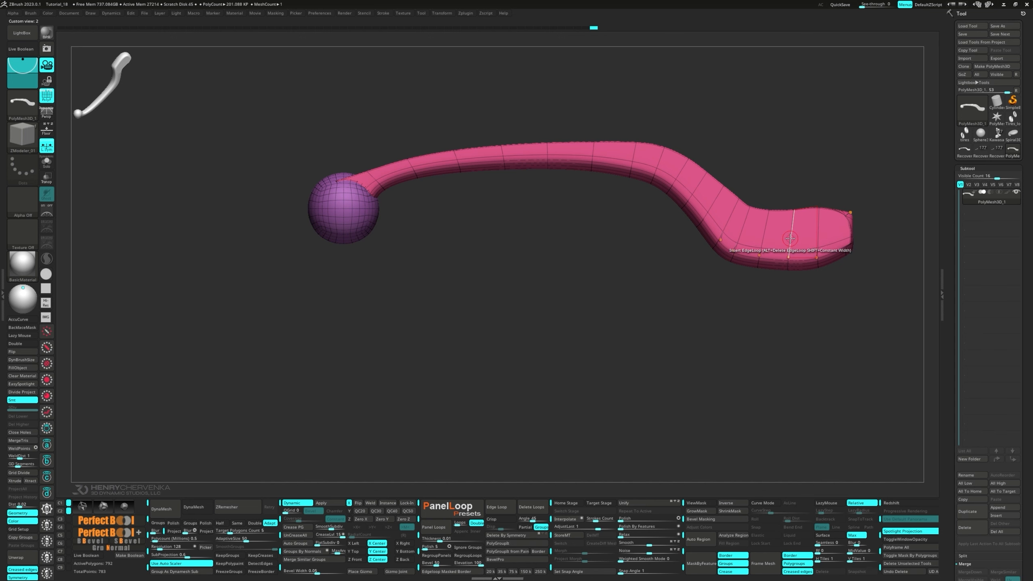
right_drag(790, 239, 724, 238)
- Mask everything except the thick end's tip and move the tip slightly outward along X, with dynamic subdivision back on
key(shift+d)
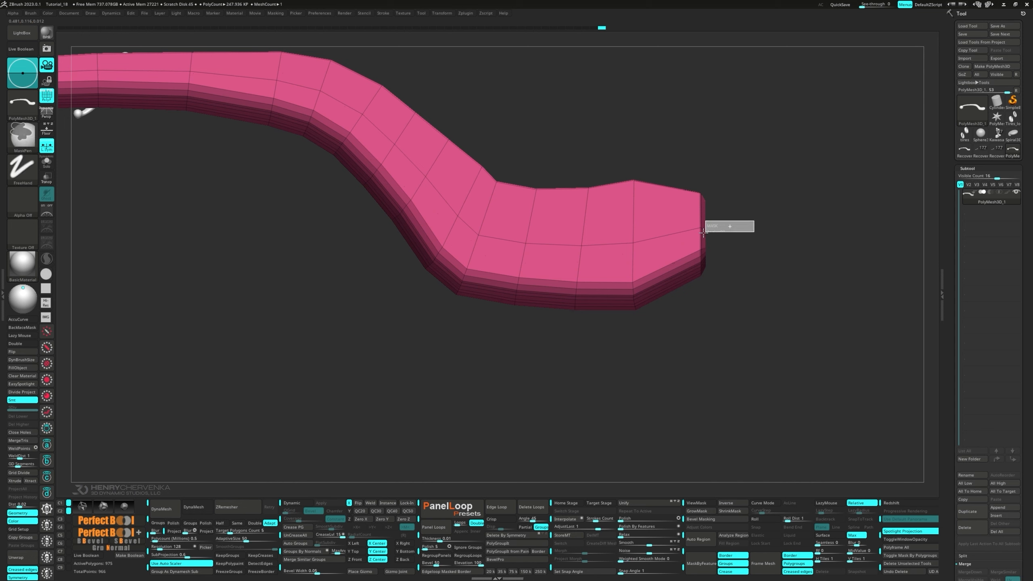
key(w)
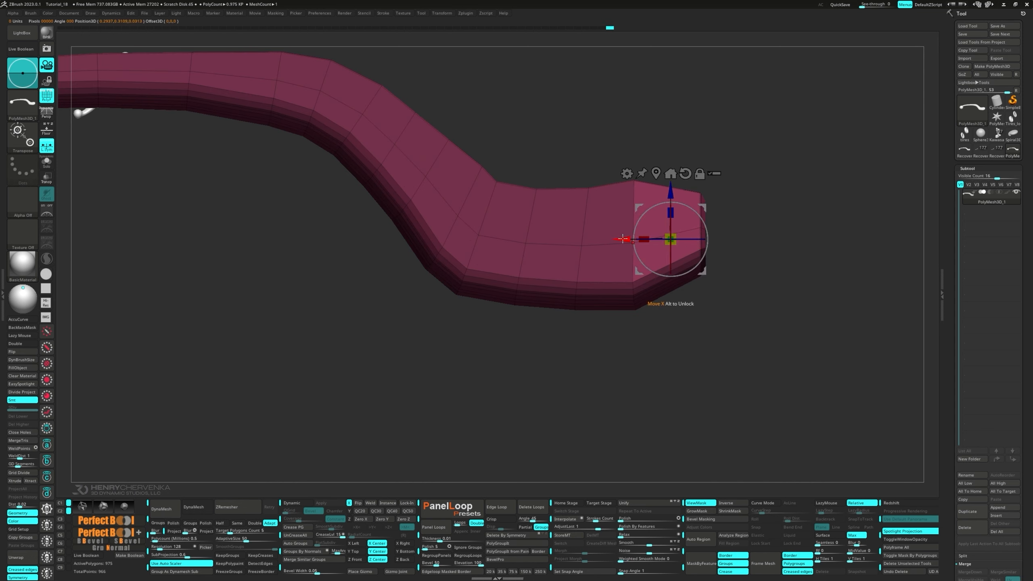
drag(622, 239, 617, 240)
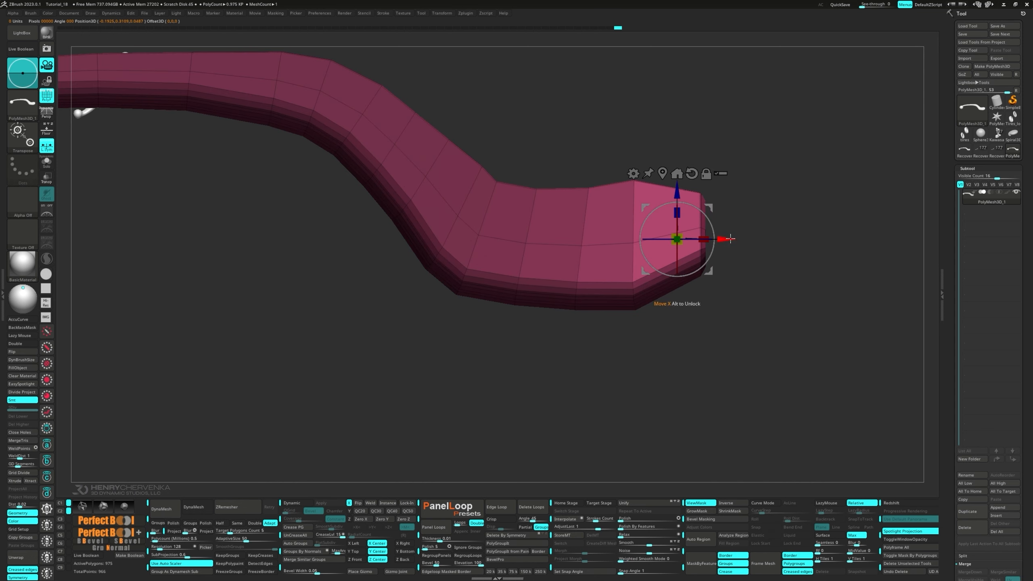
drag(731, 239, 746, 240)
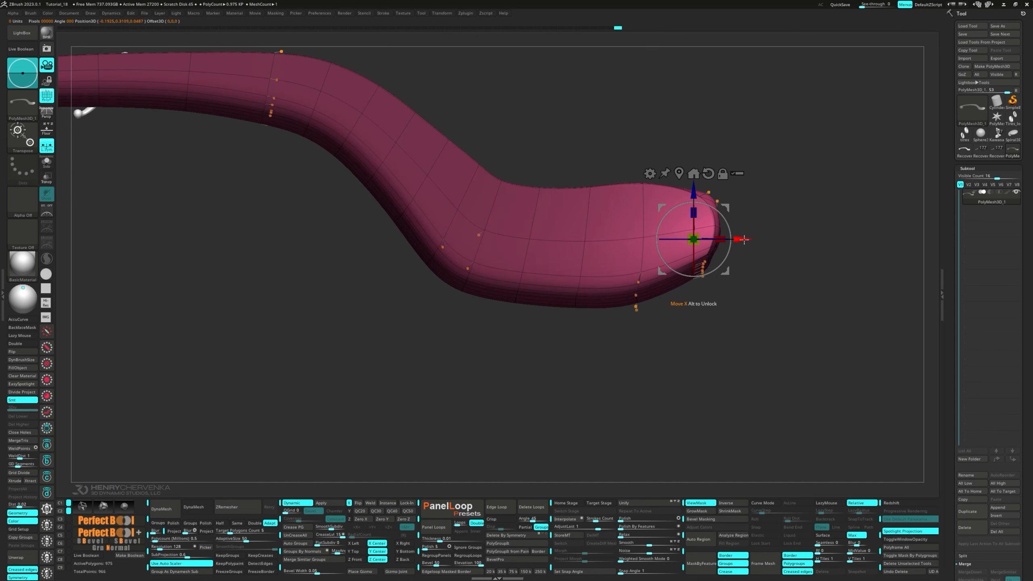
key(d)
mouse_move(755, 240)
right_down()
mouse_move(734, 193)
mouse_move(796, 237)
mouse_move(660, 176)
right_up()
- Smooth the unmasked tip with a light Polish By Features, using undo and redo to compare the result
key(q)
right_drag(685, 235, 666, 340)
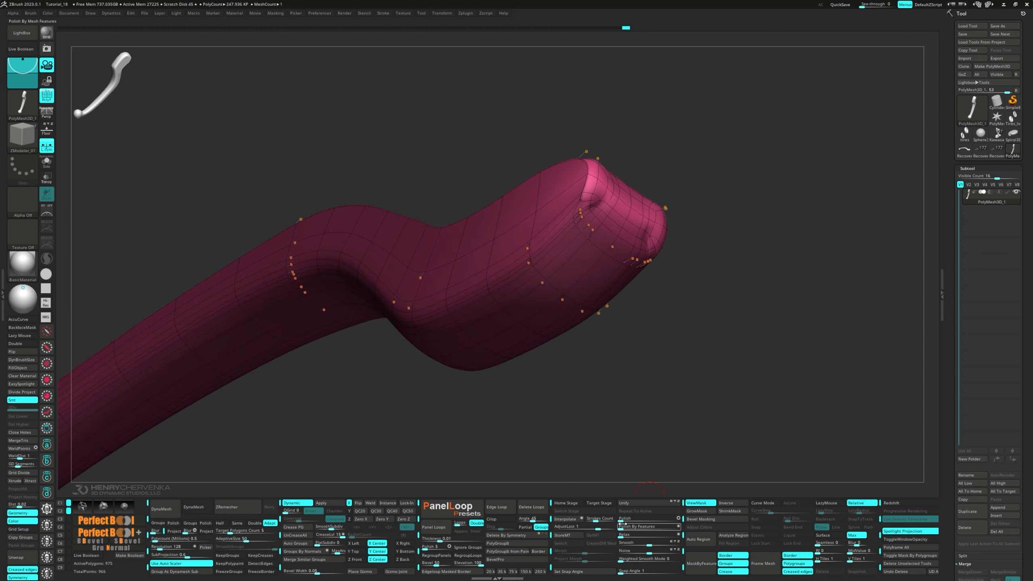
drag(622, 525, 628, 525)
key(ctrl+z)
mouse_move(634, 439)
right_down()
mouse_move(647, 346)
mouse_move(559, 203)
right_up()
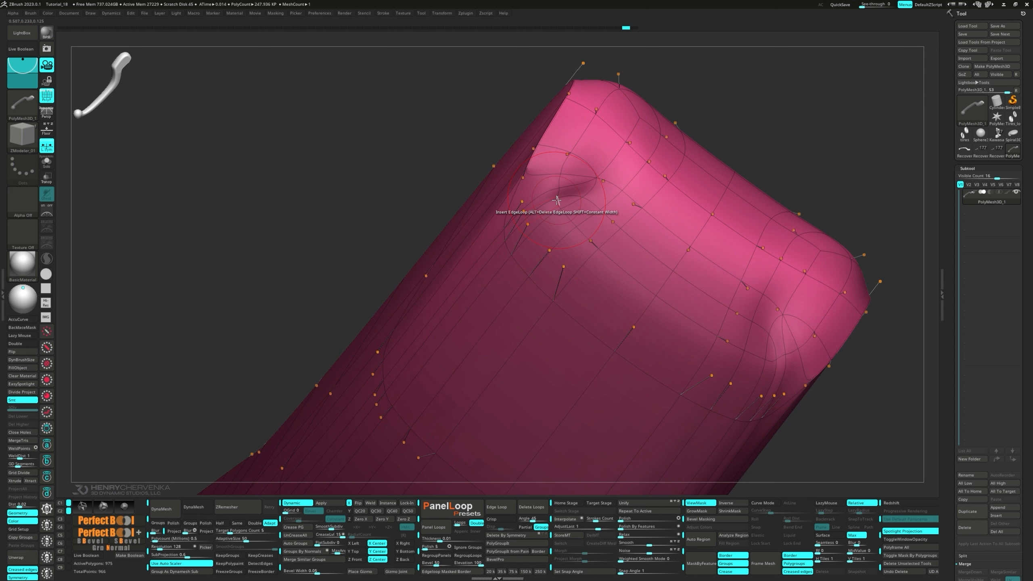
key(ctrl+shift+z)
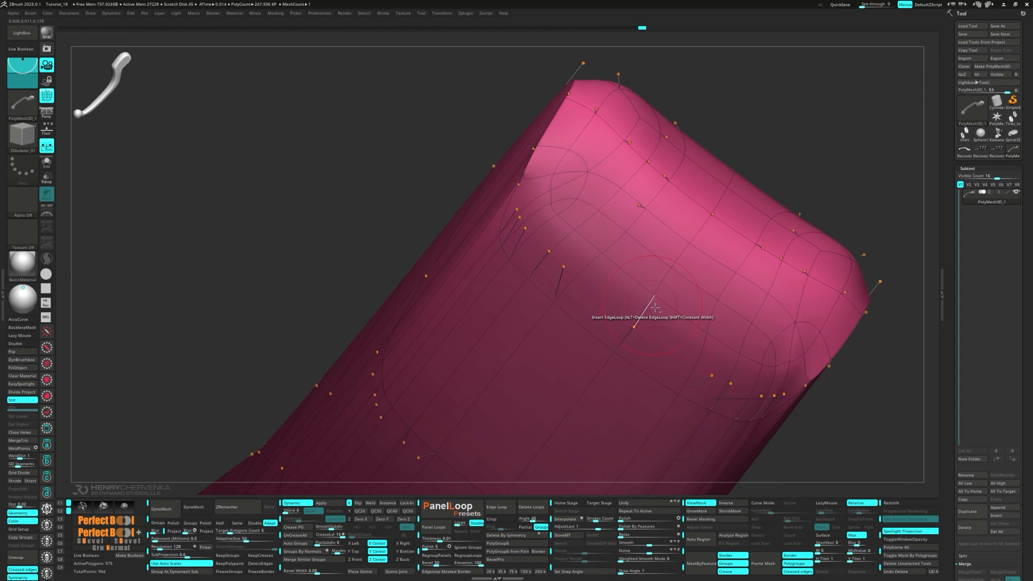
- Lightly smooth the thick end's tip once more with the polyframe hidden, and clear the mask
key(shift+f)
mouse_move(655, 308)
ctrl+right_down()
mouse_move(680, 265)
mouse_move(632, 247)
mouse_move(714, 436)
ctrl+right_up()
key(b)
key(z)
key(m)
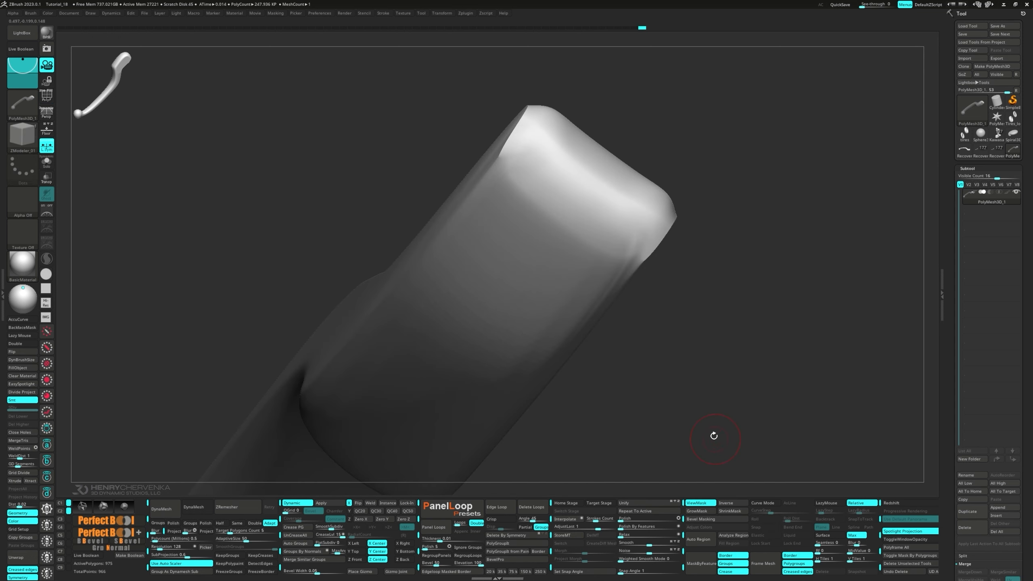
click(624, 536)
ctrl+right_drag(606, 379, 341, 468)
key(shift+f)
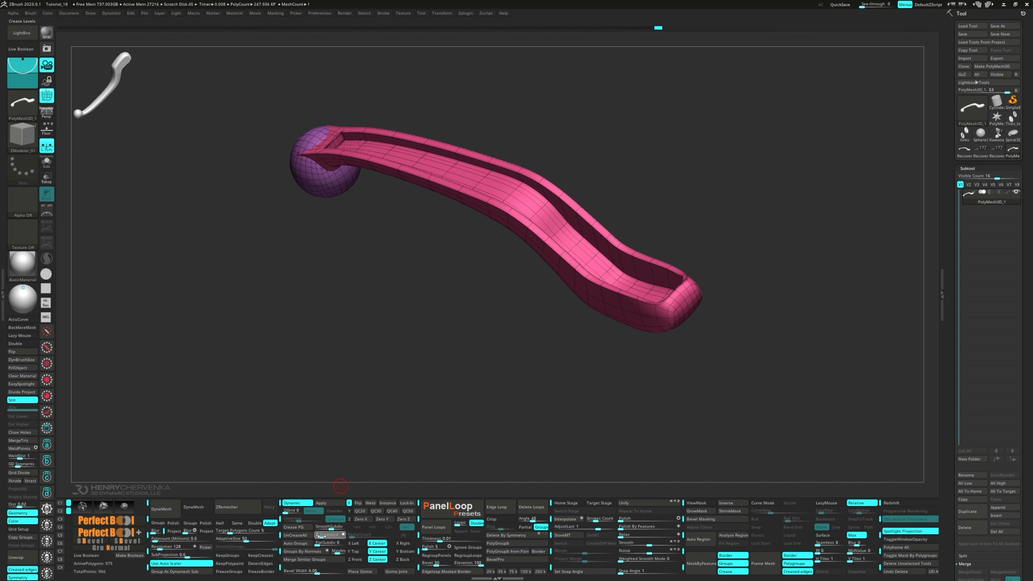
- Set the crease level to 2 and crease the recess's rim and floor edge loops with ZModeler
key(shift+f)
right_drag(471, 359, 423, 293)
alt+right_drag(423, 293, 505, 346)
right_click(422, 223)
click(344, 271)
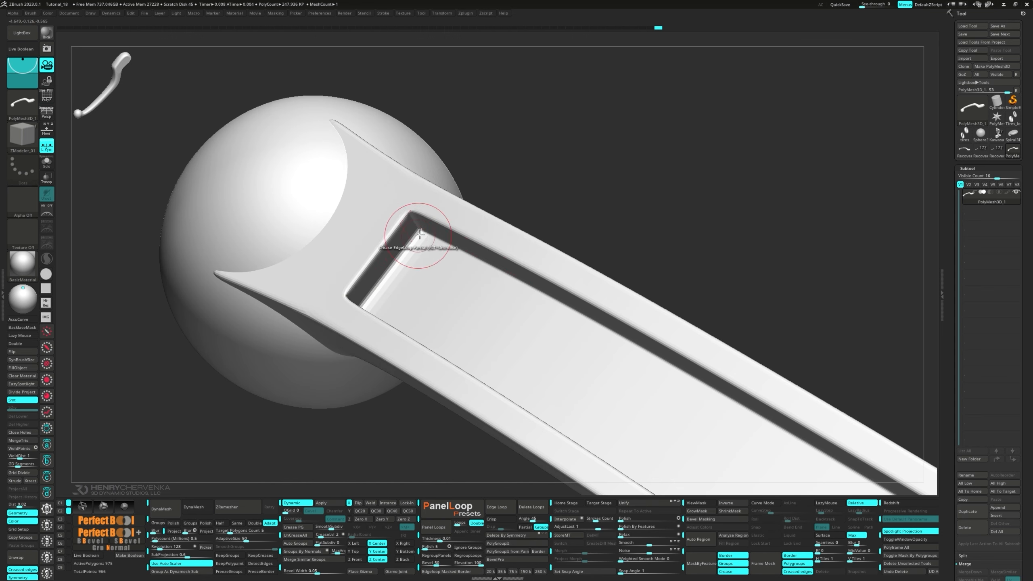
- Uncrease the edges at the recess's end beside the ball, mask that corner and clear the mask
right_drag(417, 243, 384, 283)
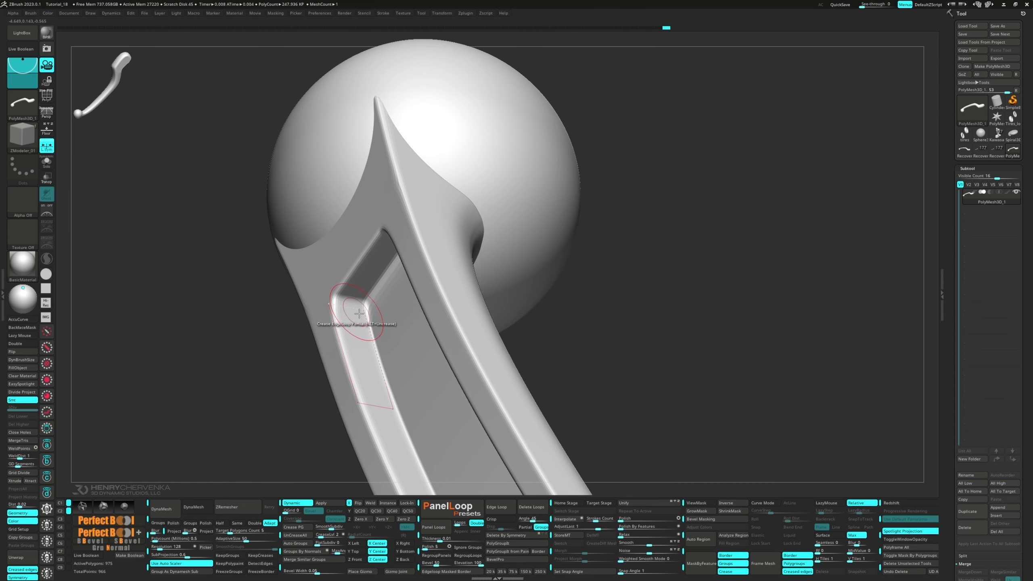
key(shift+f)
right_drag(355, 314, 444, 283)
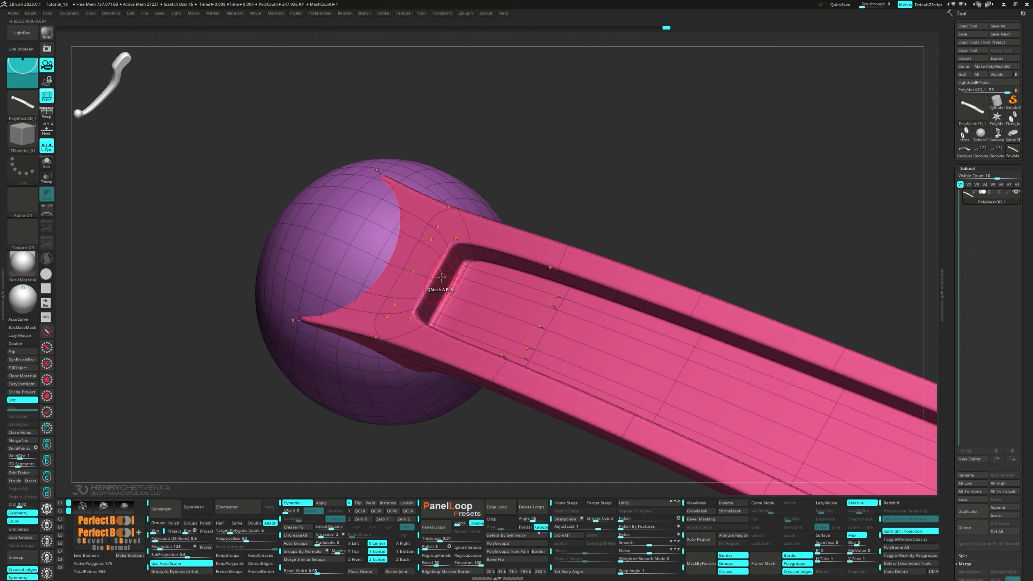
key(space)
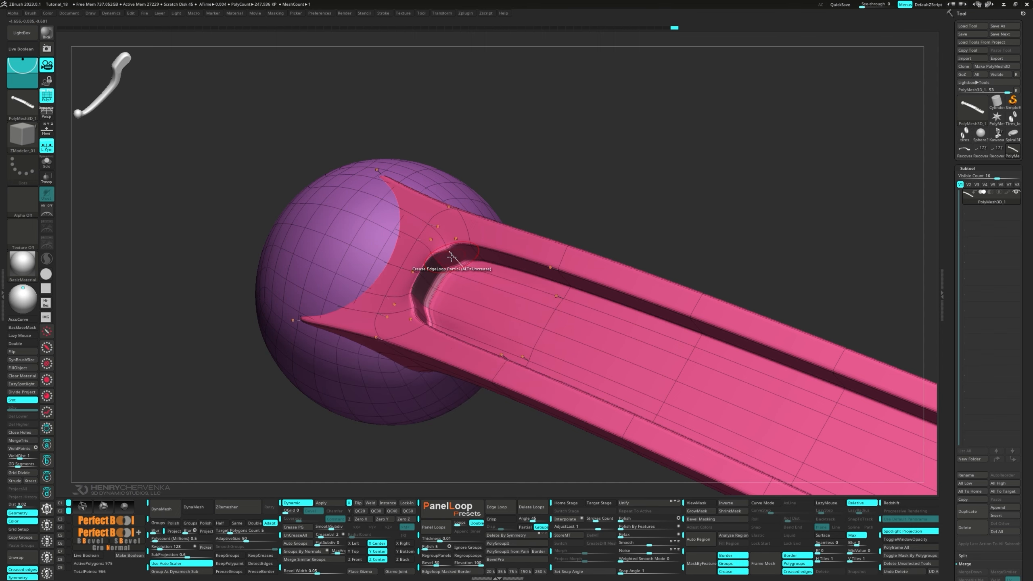
mouse_move(452, 258)
right_down()
mouse_move(472, 273)
mouse_move(461, 231)
right_up()
key(ctrl)
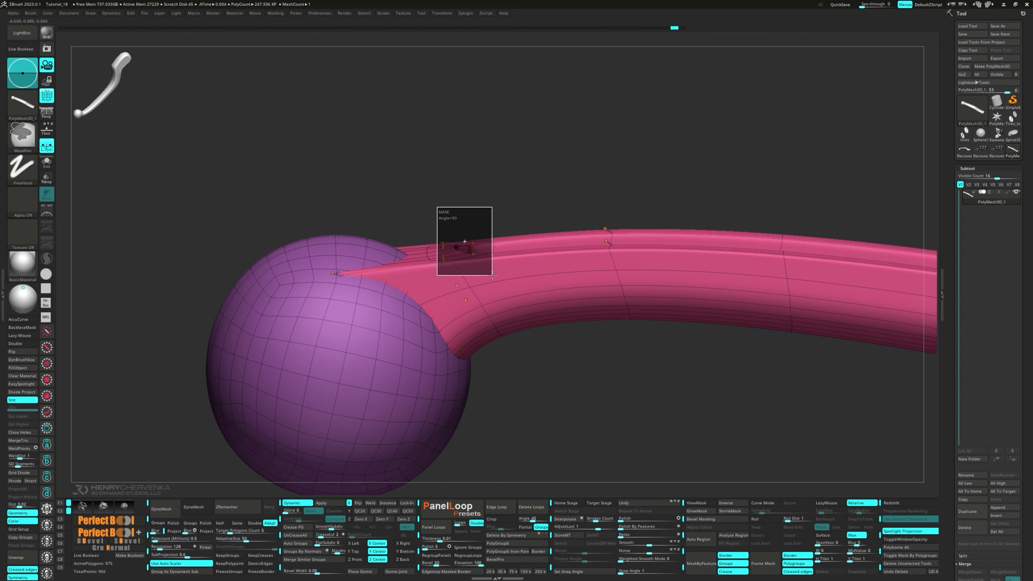
mouse_move(517, 186)
right_down()
mouse_move(556, 353)
mouse_move(494, 318)
right_up()
ctrl+drag(541, 332, 563, 358)
- Examine the thick end and the whole smoothed handle from several angles with the polyframe on and off
mouse_move(564, 358)
right_down()
mouse_move(572, 420)
mouse_move(483, 335)
mouse_move(462, 354)
mouse_move(435, 330)
mouse_move(477, 331)
mouse_move(289, 292)
mouse_move(360, 368)
mouse_move(308, 301)
mouse_move(321, 336)
mouse_move(338, 332)
right_up()
key(shift+f)
key(shift+f)
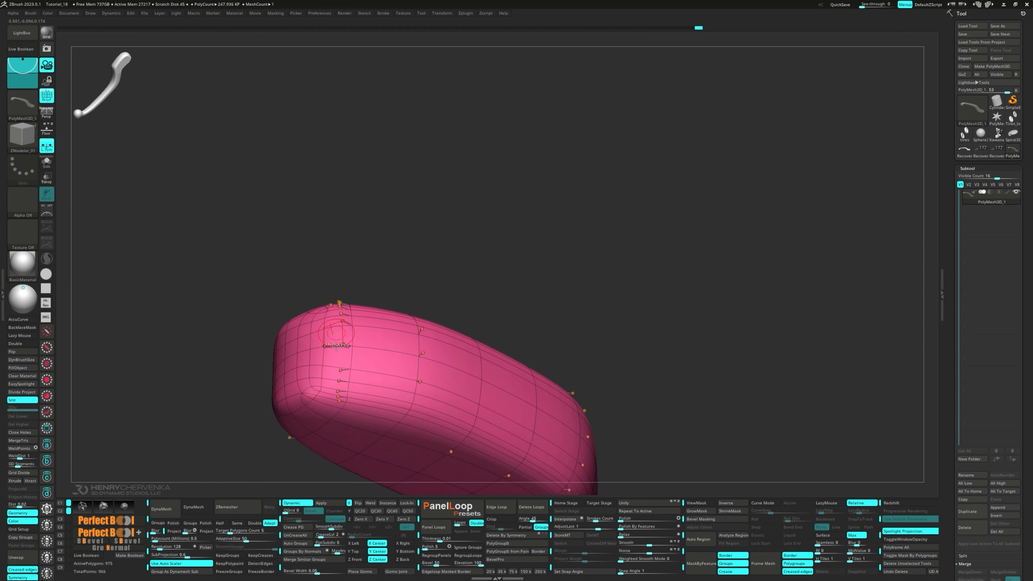
ctrl+right_drag(341, 401, 209, 249)
key(shift+f)
right_drag(284, 275, 364, 343)
ctrl+right_drag(364, 343, 358, 332)
right_drag(429, 330, 424, 234)
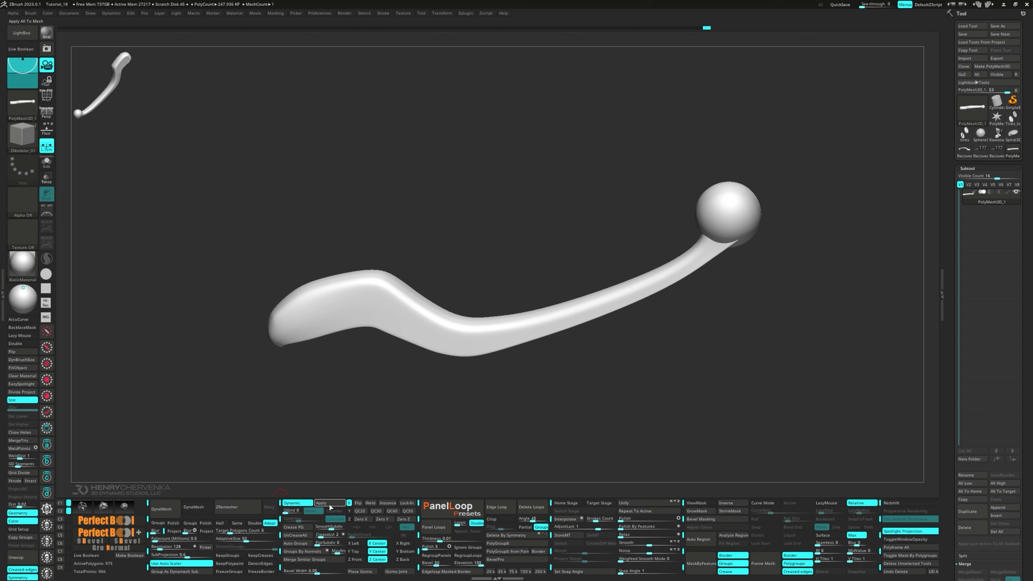
- Apply the dynamic subdivision to the mesh and convert the handle and ball with DynaMesh
click(330, 506)
click(164, 509)
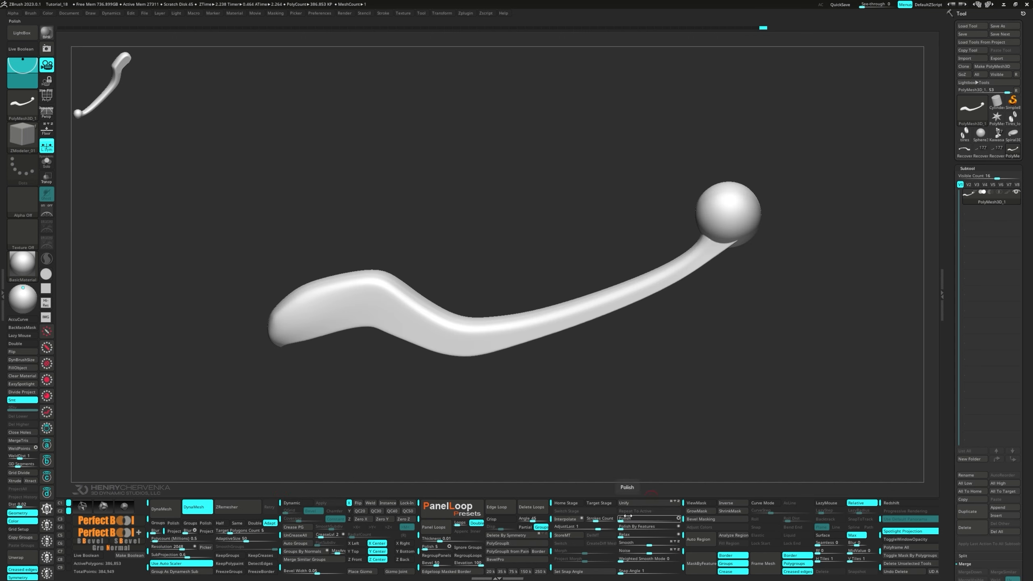
- Smooth the edges around the tip of the handle's thick end
drag(628, 425, 619, 393)
right_drag(322, 311, 346, 340)
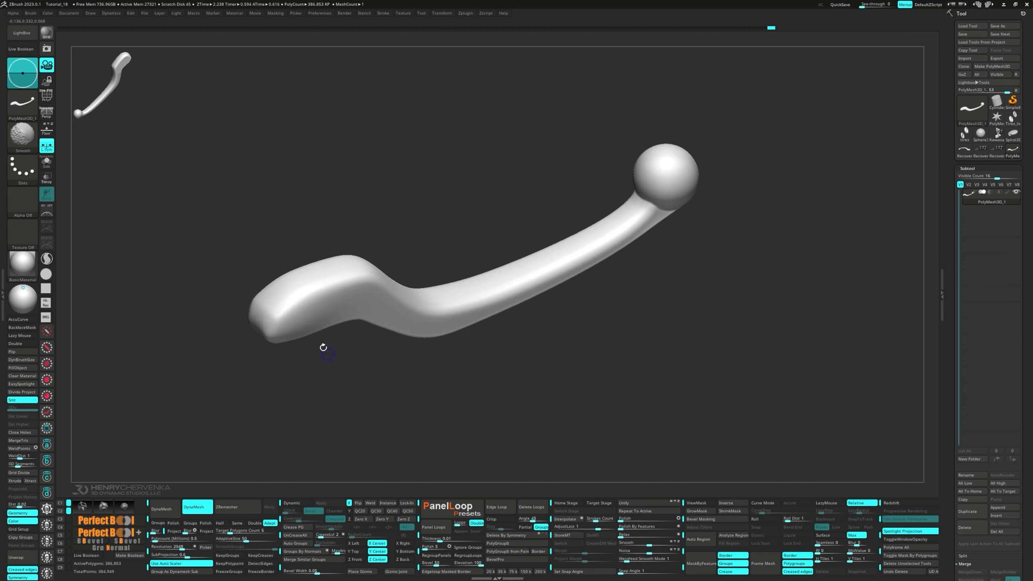
ctrl+click(323, 348)
ctrl+click(323, 348)
alt+right_drag(283, 361, 302, 395)
key(s)
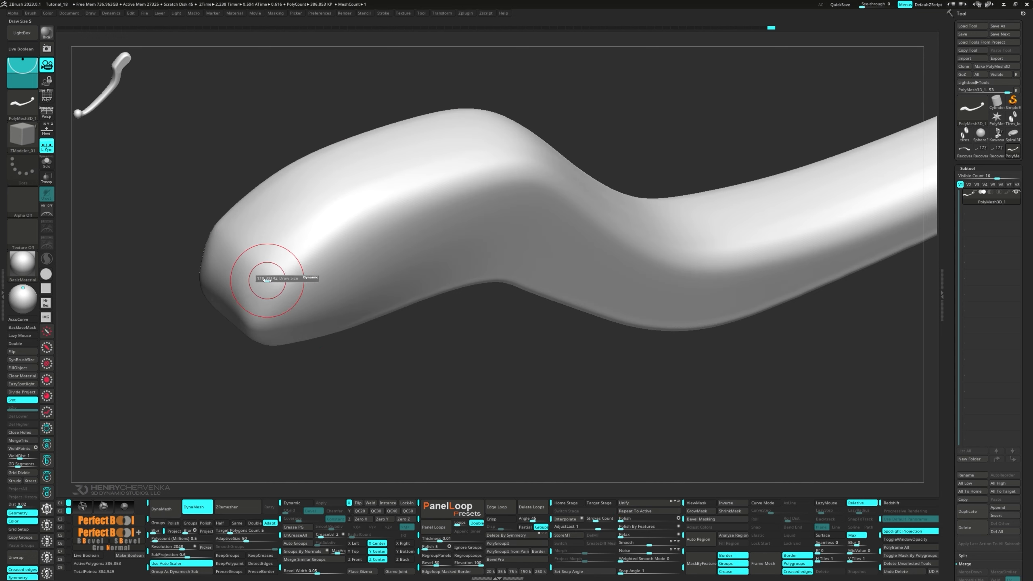
right_drag(286, 261, 269, 280)
shift+drag(269, 279, 269, 287)
right_drag(240, 300, 205, 260)
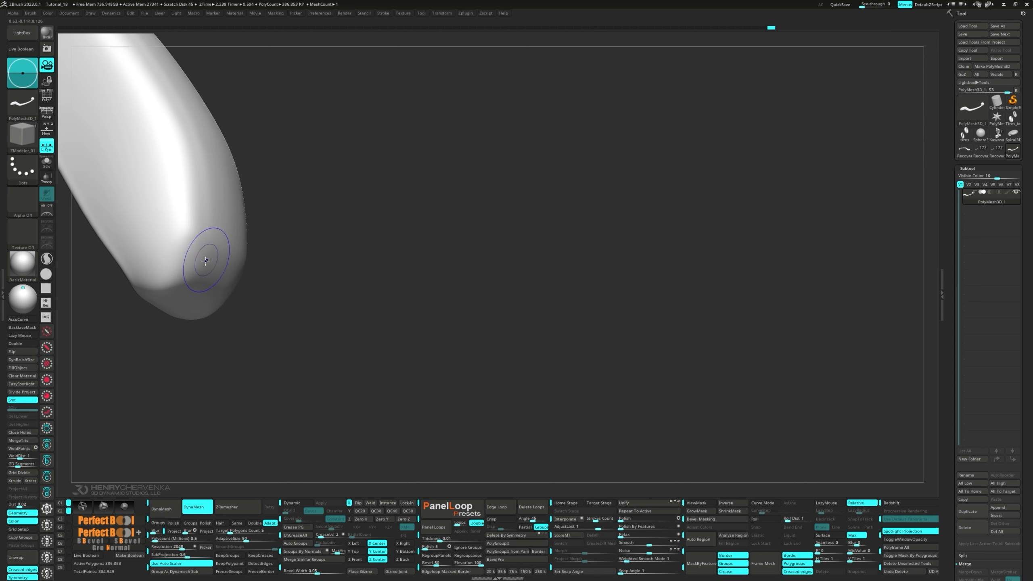
- Set the Smooth brush's Z intensity to 100 and smooth the corners of the thick end's rounded tip
key(space)
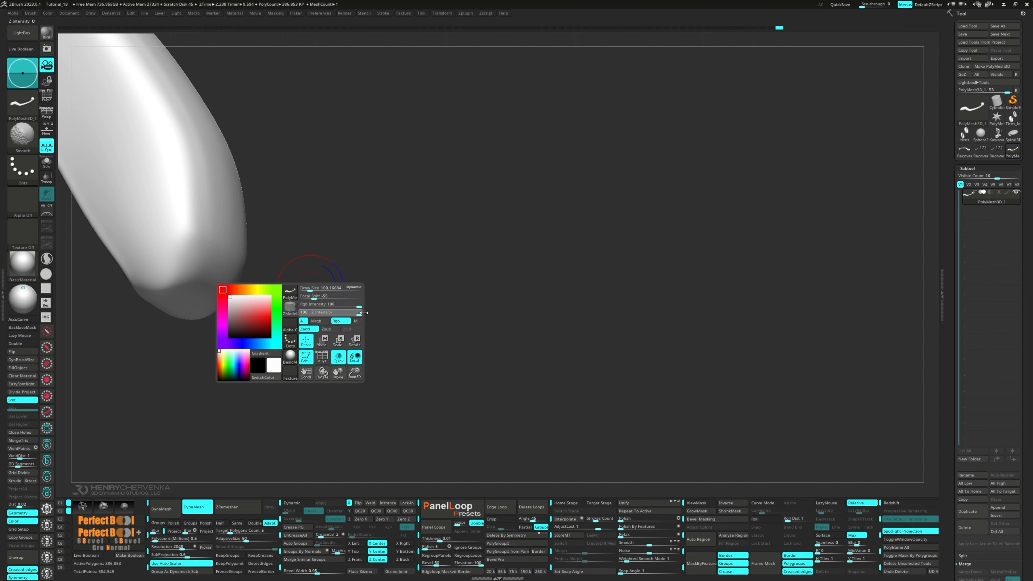
right_drag(325, 301, 227, 277)
shift+drag(195, 269, 174, 239)
right_drag(224, 268, 194, 229)
shift+drag(203, 260, 280, 271)
ctrl+right_drag(346, 300, 333, 252)
mouse_move(334, 252)
alt+right_down()
mouse_move(248, 329)
mouse_move(352, 300)
alt+right_up()
- Smooth the seam where the thin end of the handle meets the ball
mouse_move(245, 230)
right_down()
mouse_move(346, 342)
mouse_move(309, 285)
right_up()
ctrl+right_drag(426, 344, 431, 383)
mouse_move(505, 375)
shift+mouse_down()
mouse_move(537, 391)
mouse_move(505, 415)
shift+mouse_up()
right_drag(537, 387, 569, 342)
shift+drag(496, 354, 497, 394)
- Reduce the Smooth brush's Z intensity and blend the crease between the handle's outer face and the ball
key(space)
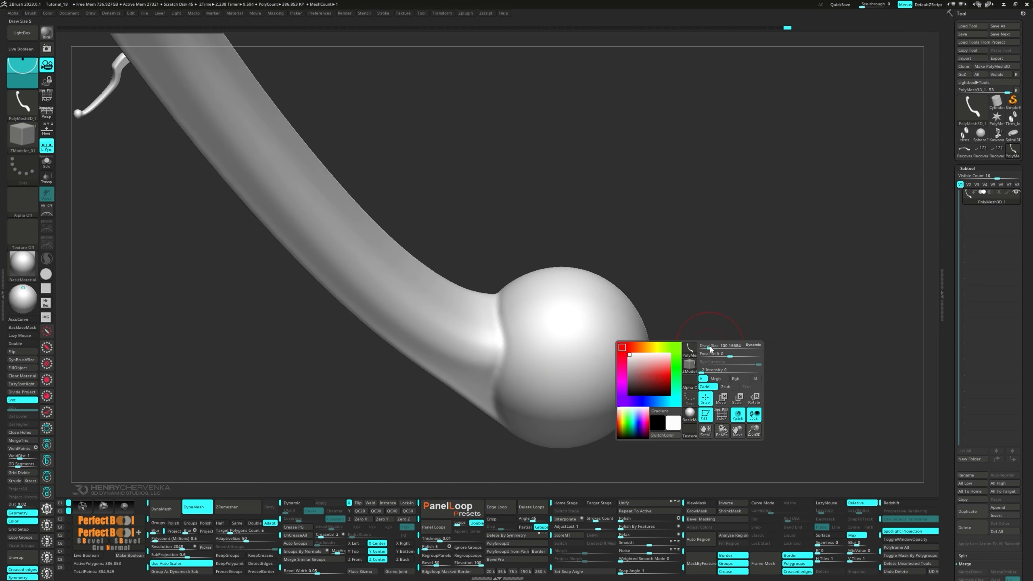
shift+drag(726, 371, 732, 371)
shift+drag(522, 357, 537, 358)
key(space)
shift+drag(750, 373, 757, 374)
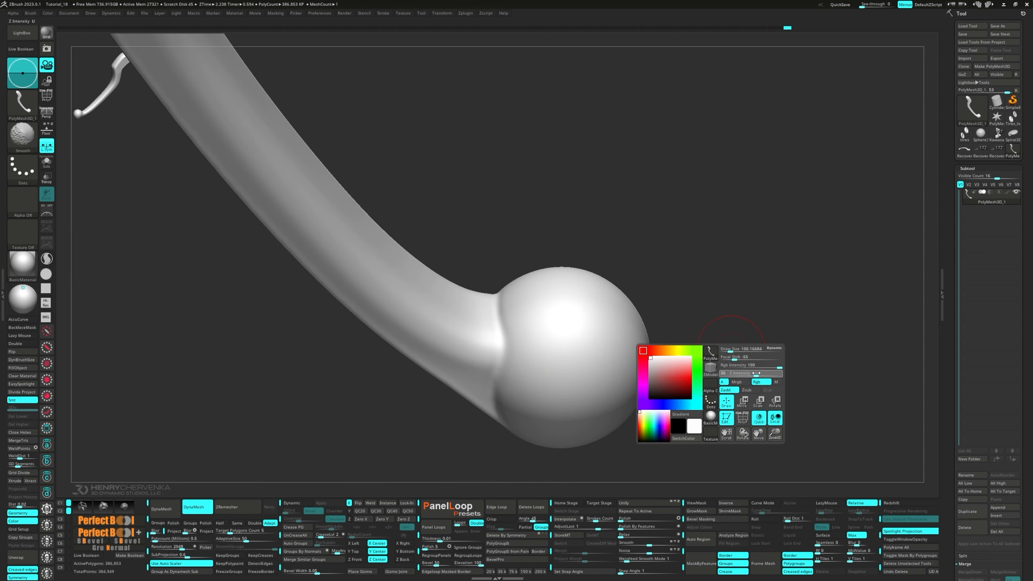
shift+drag(501, 404, 504, 337)
right_drag(504, 338, 488, 260)
shift+drag(488, 260, 486, 293)
- Smooth the rest of the ball junction around its sides and beside the recess's narrow end
right_drag(486, 281, 453, 216)
right_drag(495, 265, 342, 226)
right_drag(409, 207, 429, 235)
shift+drag(429, 234, 430, 193)
right_drag(430, 193, 445, 190)
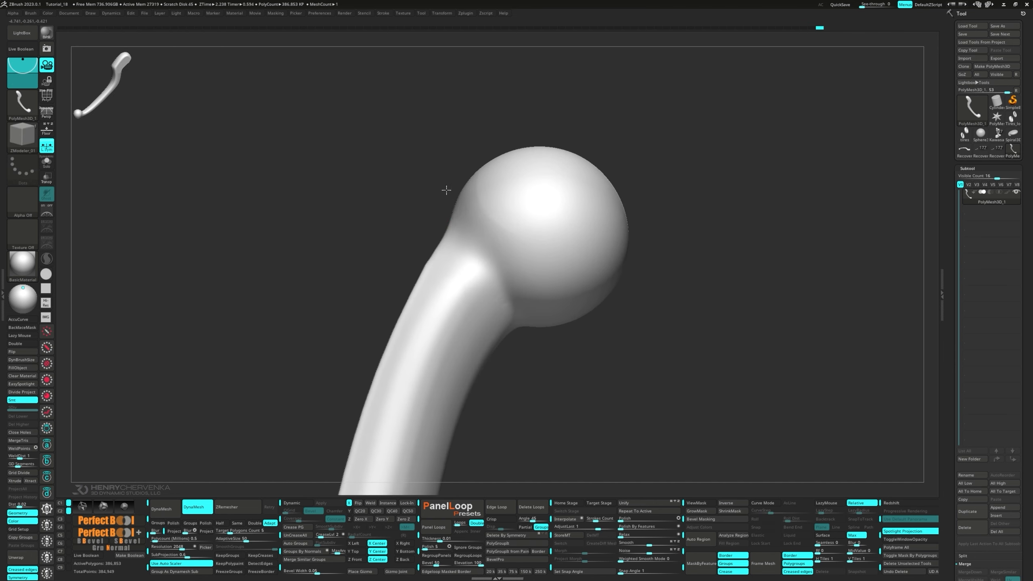
shift+drag(478, 268, 488, 296)
mouse_move(488, 297)
right_down()
mouse_move(504, 206)
mouse_move(486, 281)
right_up()
mouse_move(486, 281)
shift+mouse_down()
mouse_move(489, 297)
mouse_move(457, 283)
shift+mouse_up()
right_drag(457, 283, 475, 304)
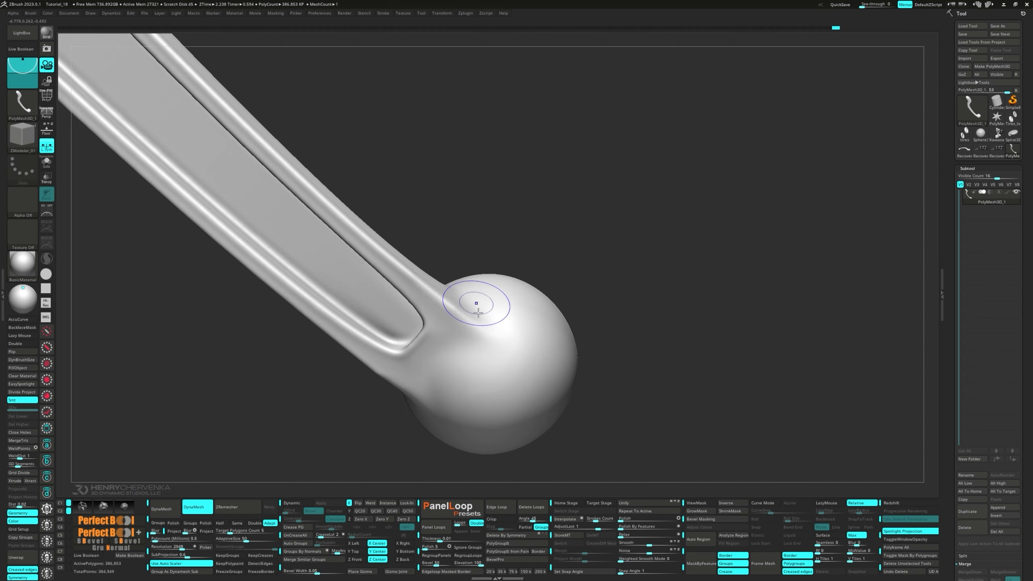
shift+drag(475, 305, 450, 305)
- Smooth the recess rim and the outer surface around the tip of the thick end
mouse_move(450, 305)
right_down()
mouse_move(446, 329)
mouse_move(289, 240)
right_up()
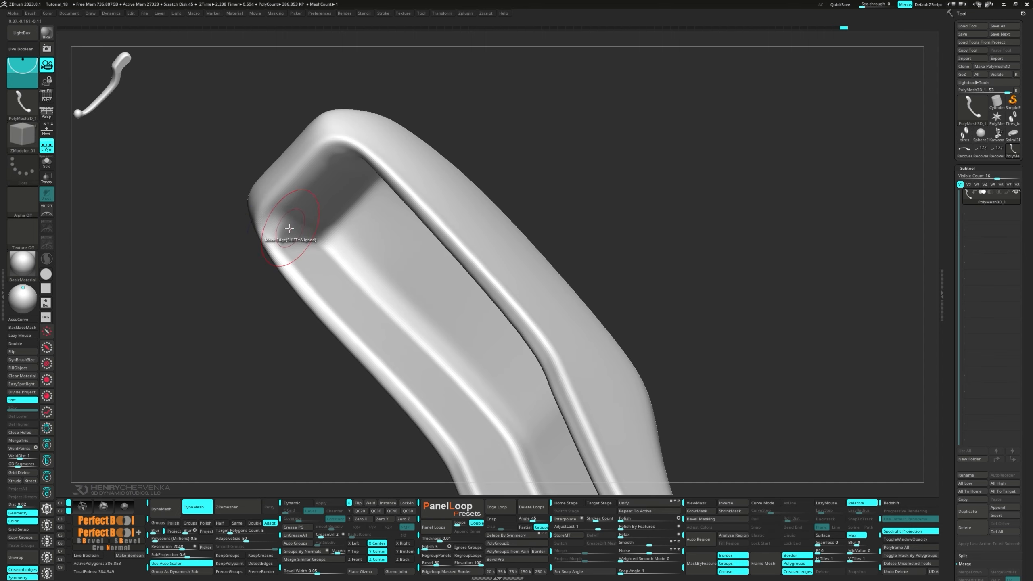
shift+drag(289, 240, 305, 208)
right_drag(340, 213, 366, 262)
shift+drag(365, 262, 358, 244)
mouse_move(358, 245)
right_down()
mouse_move(355, 265)
mouse_move(342, 261)
right_up()
shift+drag(229, 230, 236, 139)
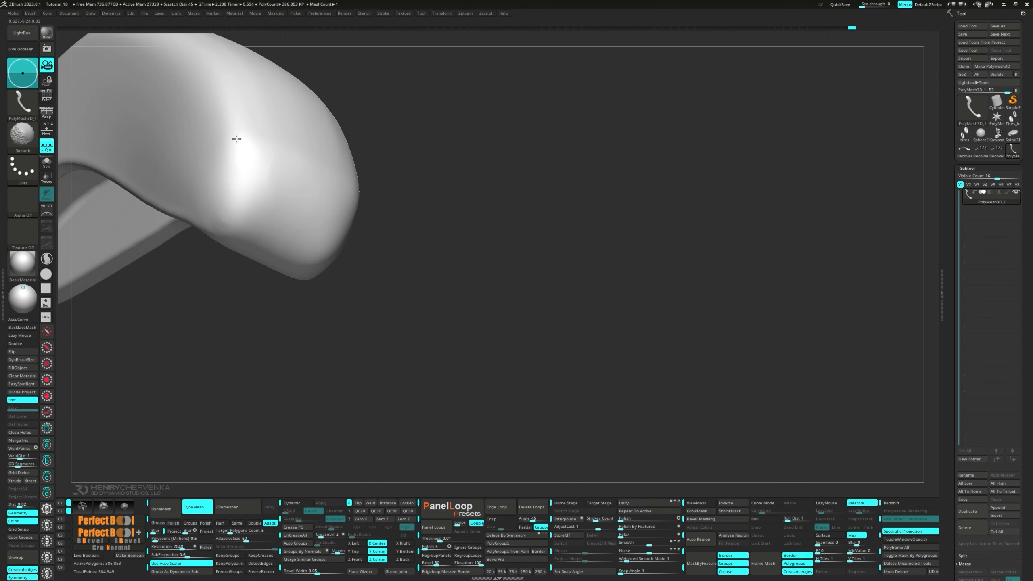
right_drag(236, 138, 212, 175)
mouse_move(211, 175)
ctrl+right_down()
mouse_move(201, 186)
mouse_move(212, 167)
ctrl+right_up()
shift+drag(250, 195, 259, 204)
mouse_move(260, 204)
right_down()
mouse_move(225, 197)
mouse_move(229, 225)
mouse_move(278, 264)
right_up()
mouse_move(279, 264)
ctrl+right_down()
mouse_move(276, 251)
mouse_move(394, 307)
ctrl+right_up()
- Examine the whole smoothed handle from the front, side and ball end
key(s)
ctrl+right_drag(475, 238, 467, 204)
right_drag(468, 203, 427, 200)
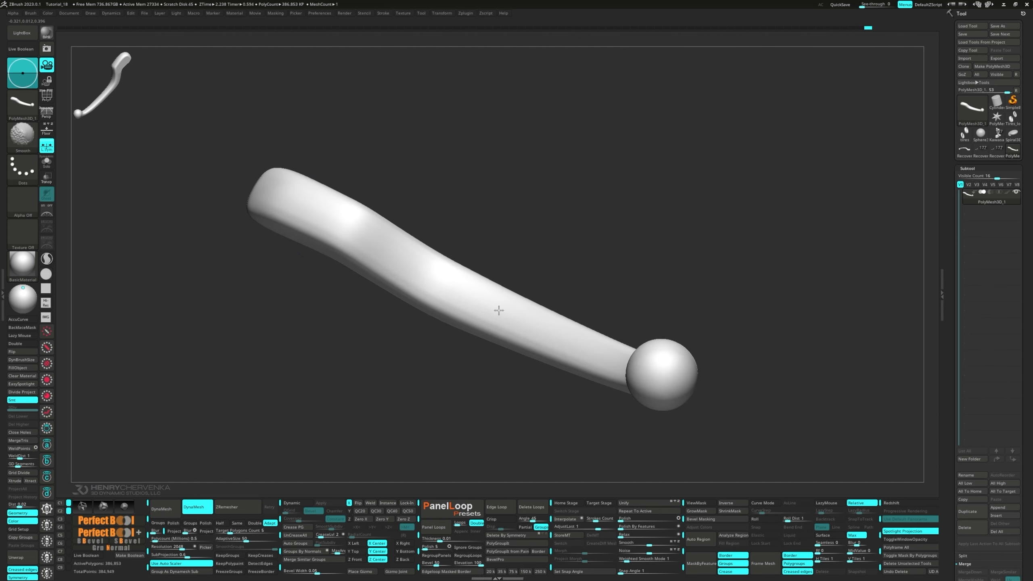
ctrl+right_drag(603, 353, 494, 401)
alt+right_drag(494, 401, 403, 386)
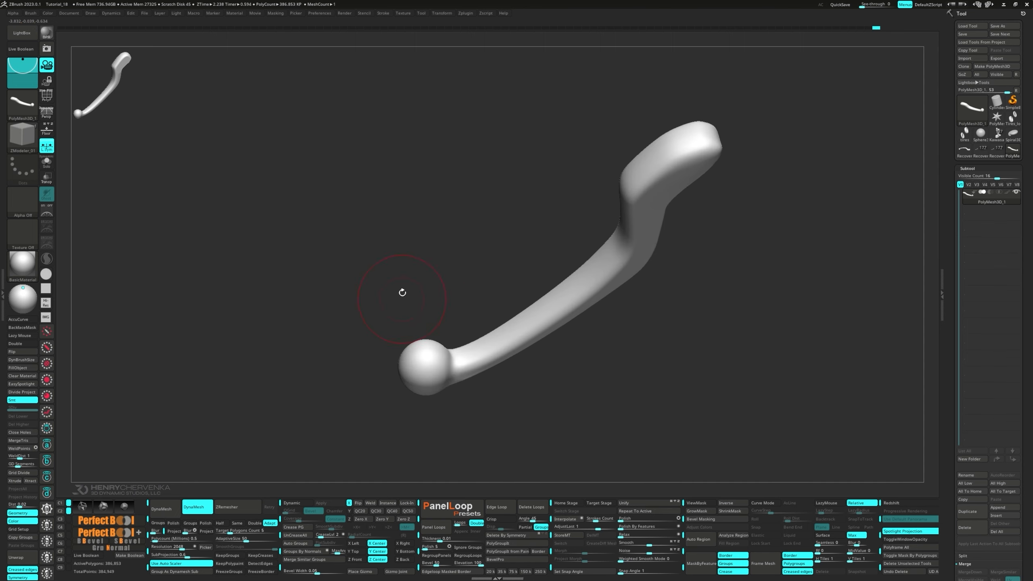
mouse_move(402, 293)
right_down()
mouse_move(417, 249)
mouse_move(405, 190)
right_up()
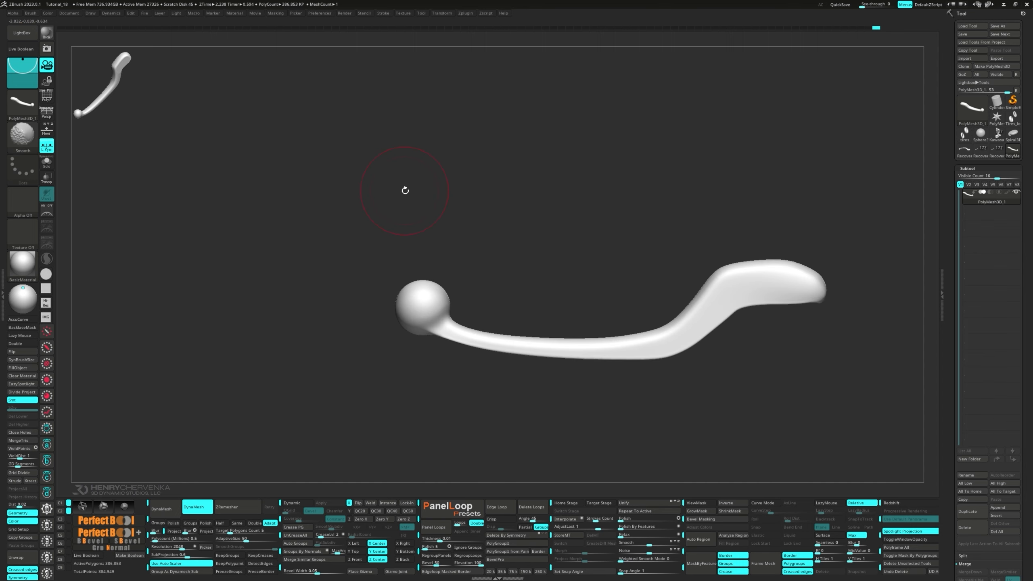
key(ctrl+2)
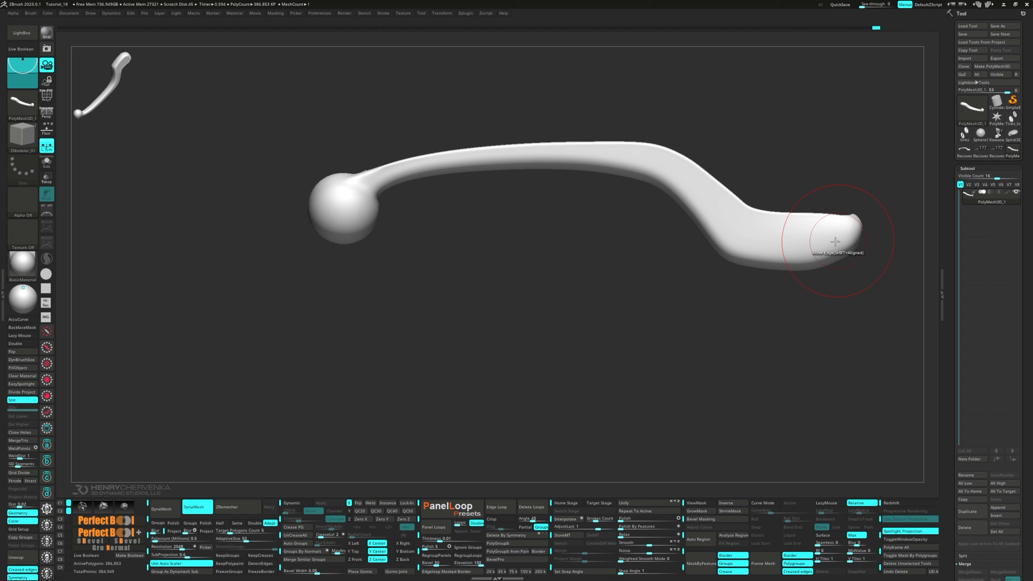
- Bulge the thick end's recessed edge outward with the infinite-depth Move brush and cut its tip with the ClipCurve
key(space)
click(889, 180)
key(s)
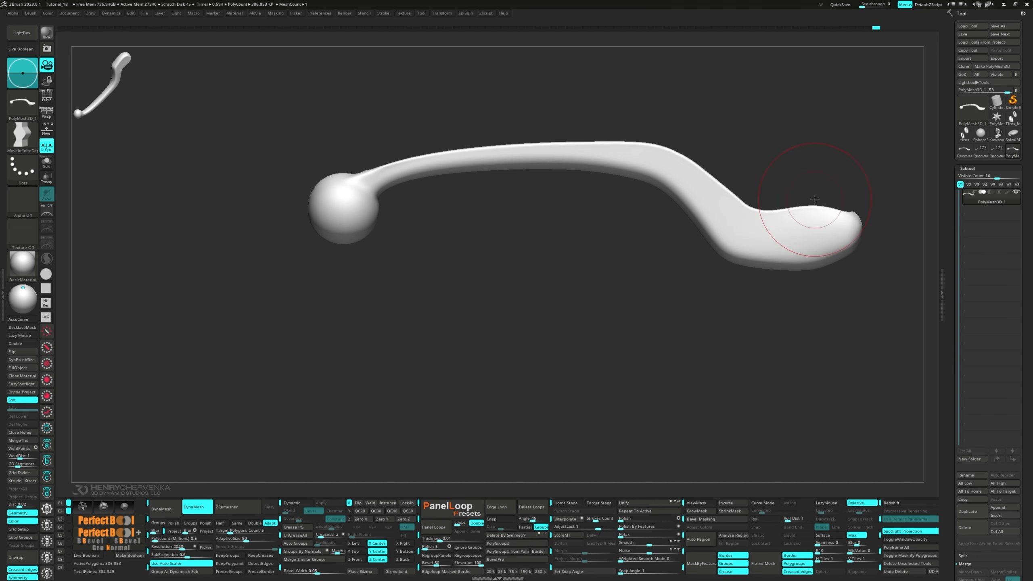
key(ctrl+shift)
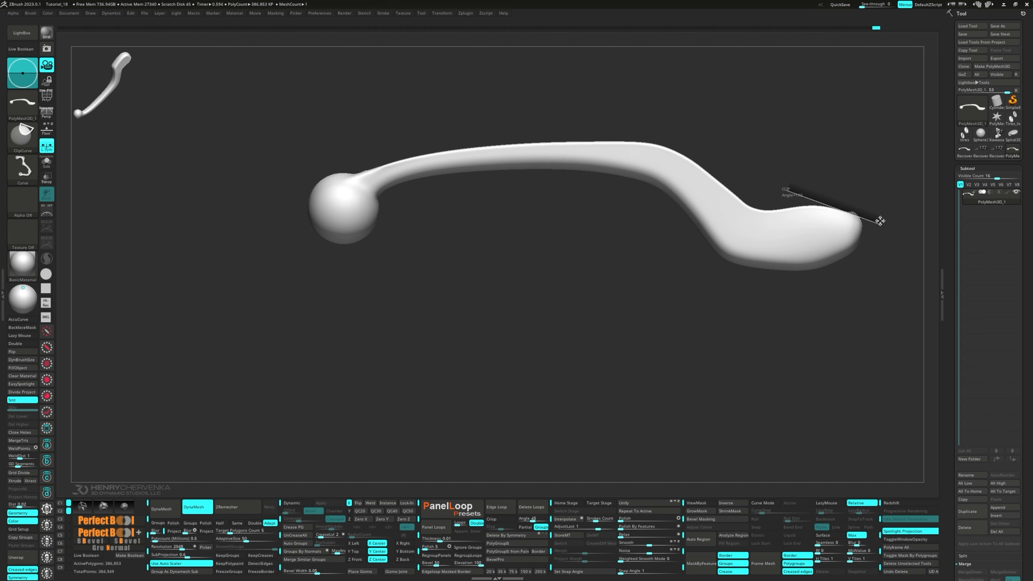
ctrl+shift+drag(881, 224, 820, 330)
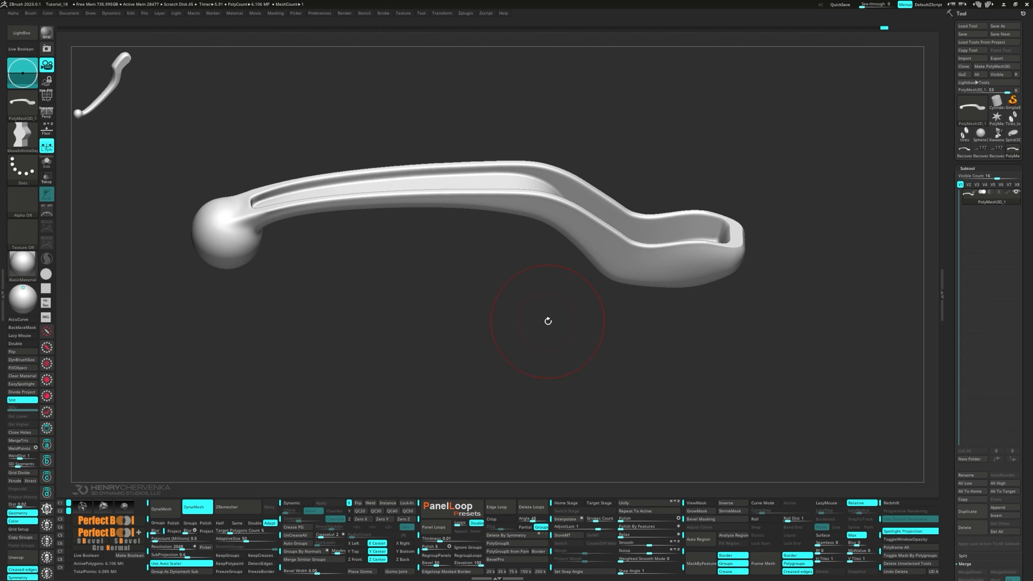
- Undo the overly dense DynaMesh, set the resolution to 352 and remesh the handle
drag(508, 301, 499, 304)
key(ctrl+z)
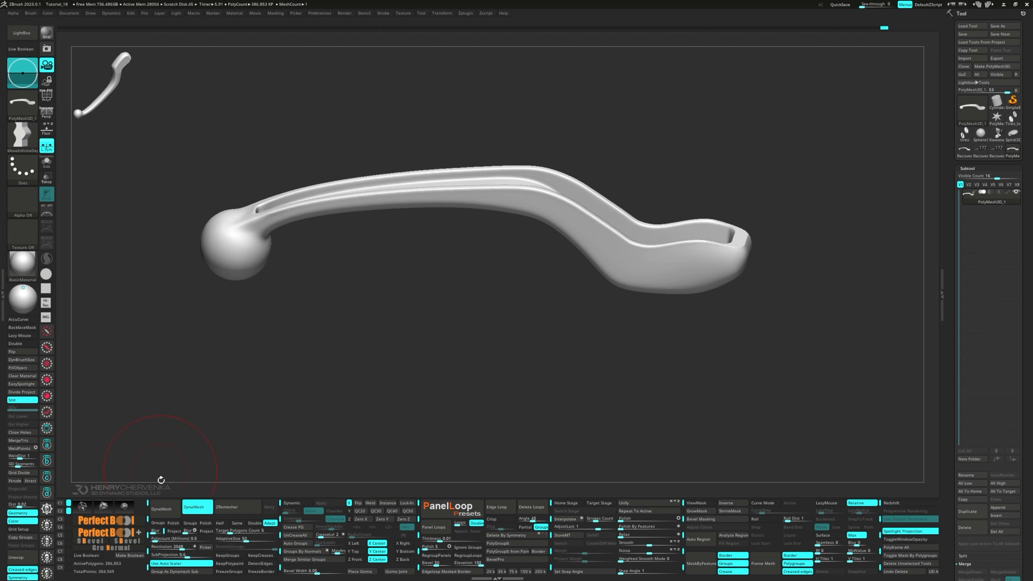
drag(236, 269, 237, 268)
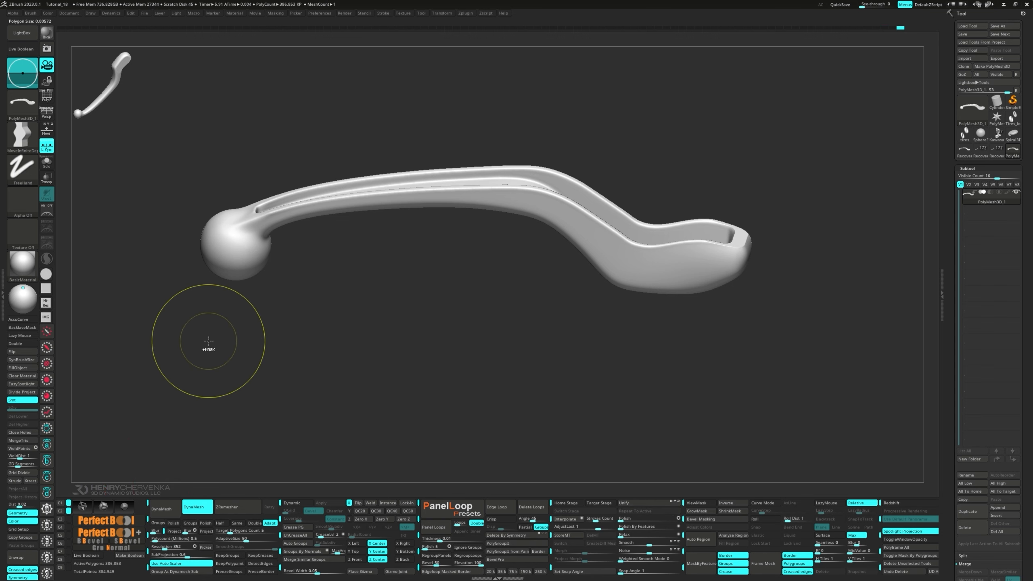
ctrl+drag(210, 344, 286, 405)
drag(482, 316, 499, 280)
- Check the polygroups in polyframe view and assign the whole handle to a single polygroup
key(shift+f)
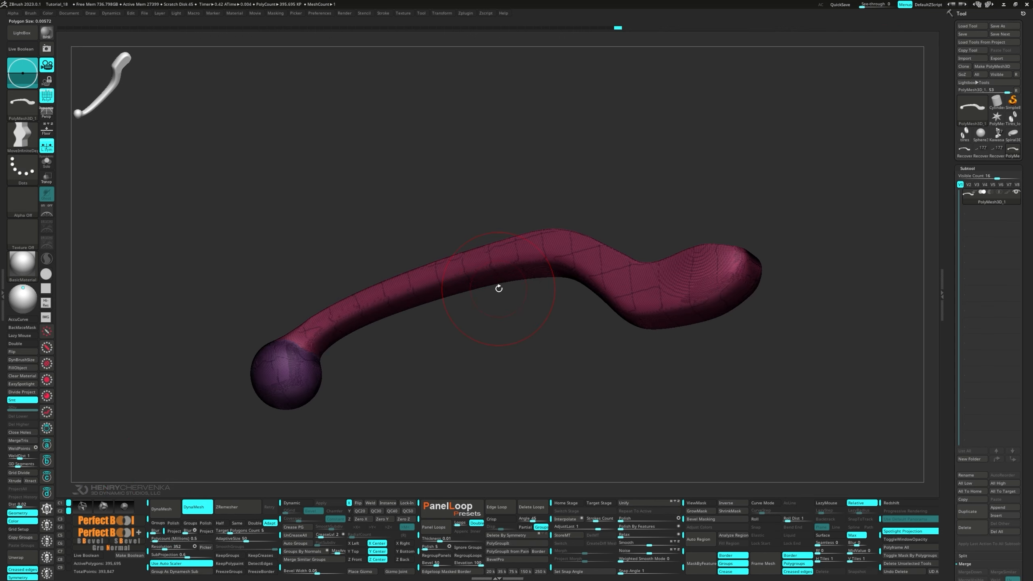
key(ctrl+w)
key(shift+f)
drag(490, 338, 444, 139)
drag(444, 139, 426, 214)
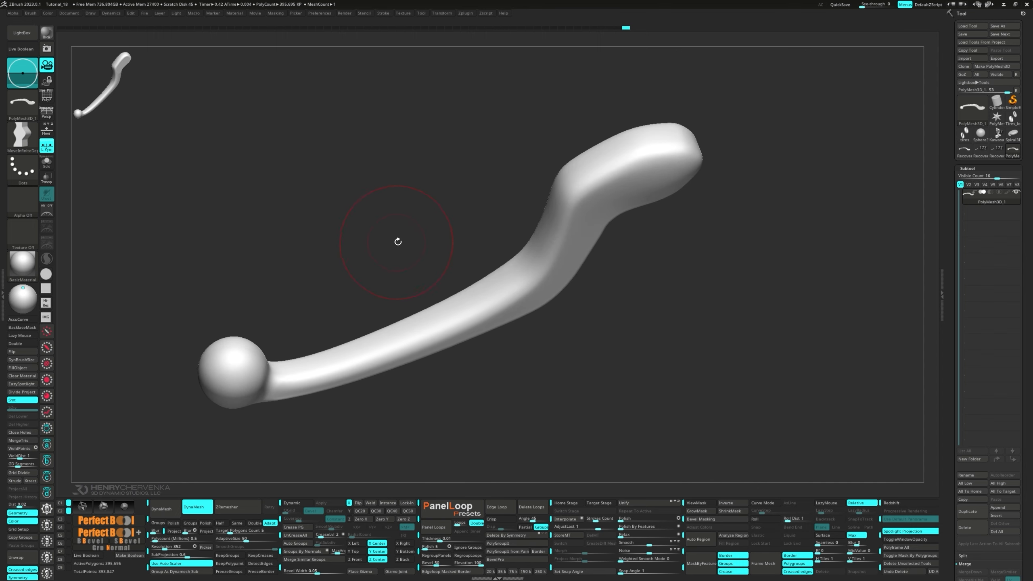
- Trim the sides of the handle's thick end flat with ClipCurve cuts
mouse_move(387, 302)
mouse_down()
mouse_move(639, 125)
mouse_move(591, 178)
mouse_up()
mouse_move(524, 173)
ctrl+shift+mouse_down()
mouse_move(833, 172)
mouse_move(692, 258)
mouse_move(634, 256)
mouse_move(626, 184)
mouse_move(638, 281)
ctrl+shift+mouse_up()
mouse_move(460, 165)
ctrl+shift+mouse_down()
mouse_move(849, 159)
mouse_move(692, 260)
mouse_move(555, 307)
mouse_move(451, 254)
ctrl+shift+mouse_up()
mouse_move(400, 222)
mouse_down()
mouse_move(503, 296)
mouse_move(509, 245)
mouse_move(507, 288)
mouse_move(462, 128)
mouse_move(441, 93)
mouse_move(719, 79)
mouse_move(724, 108)
mouse_move(755, 107)
mouse_up()
mouse_move(754, 107)
mouse_down()
mouse_move(614, 174)
mouse_move(415, 238)
mouse_move(441, 226)
mouse_up()
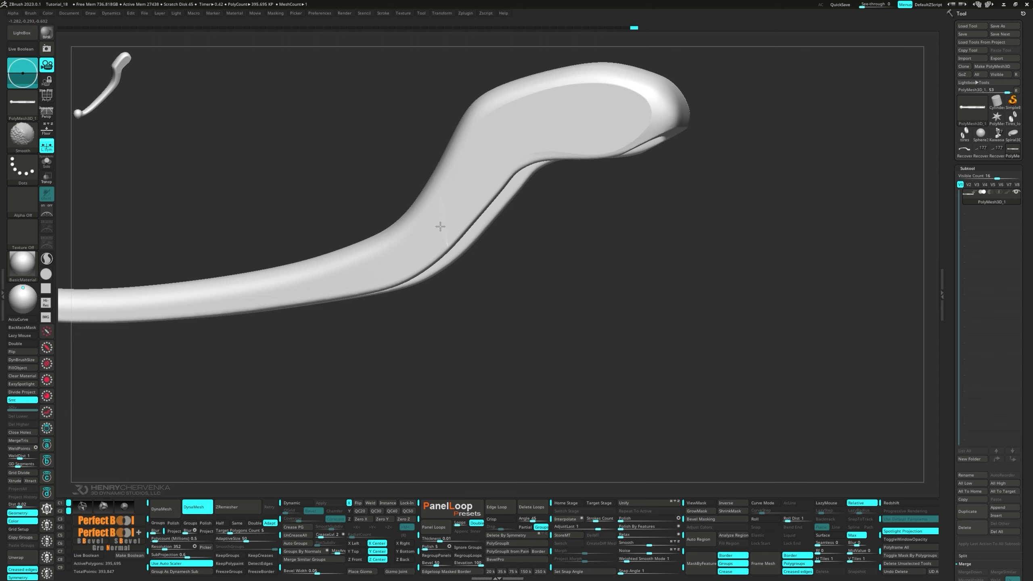
drag(588, 173, 740, 267)
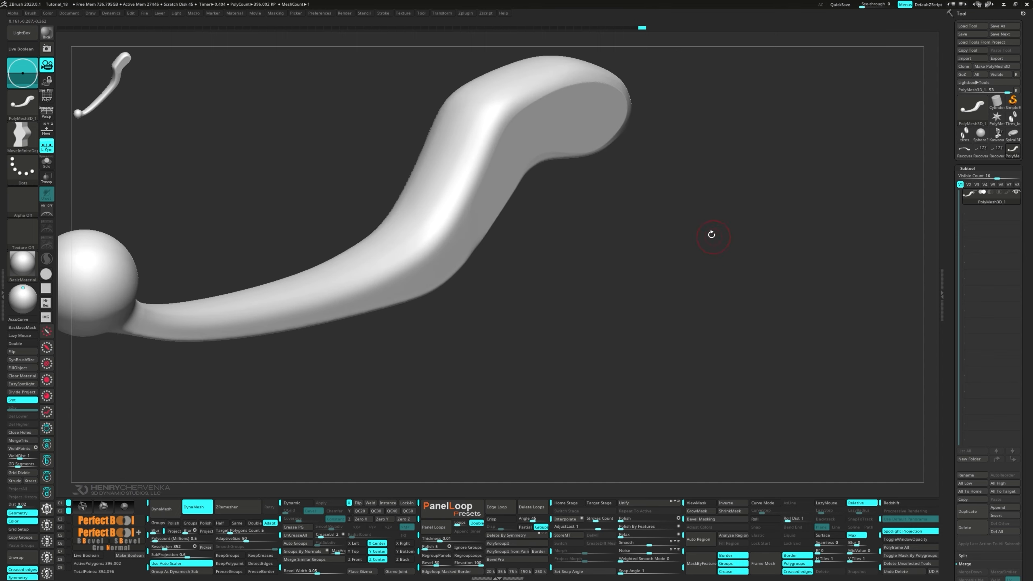
mouse_move(711, 234)
mouse_down()
mouse_move(687, 236)
mouse_move(643, 192)
mouse_move(702, 217)
mouse_up()
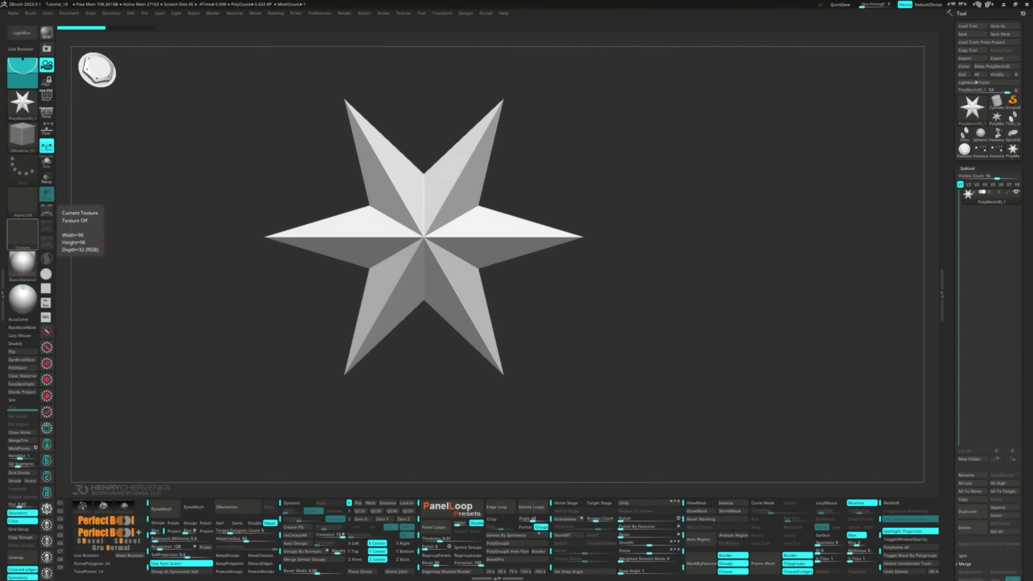
- Replace the star mesh with a cylinder primitive from the gizmo and show its polyframe
drag(327, 344, 324, 287)
key(w)
click(385, 216)
click(419, 215)
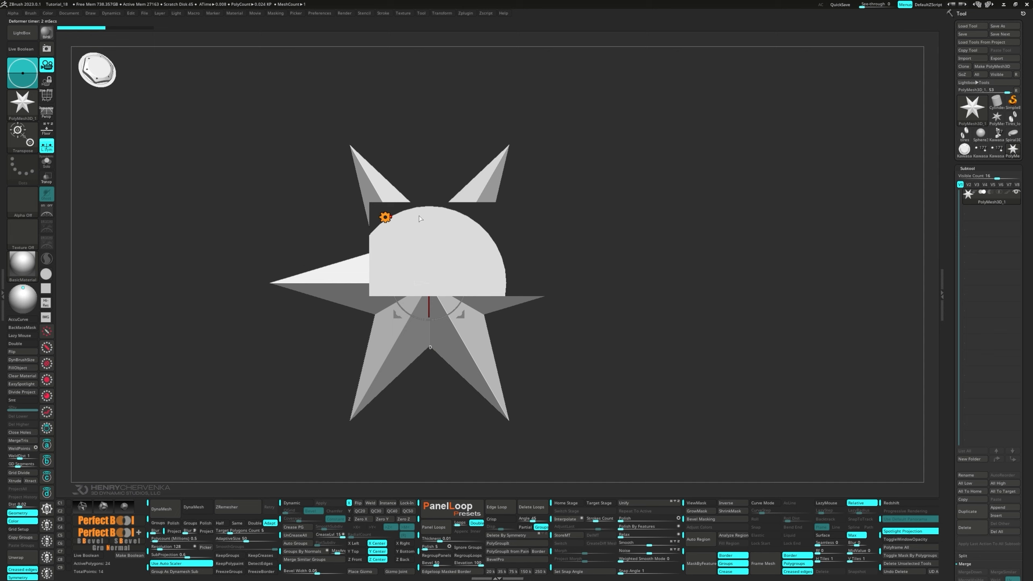
alt+drag(326, 310, 415, 286)
key(shift+f)
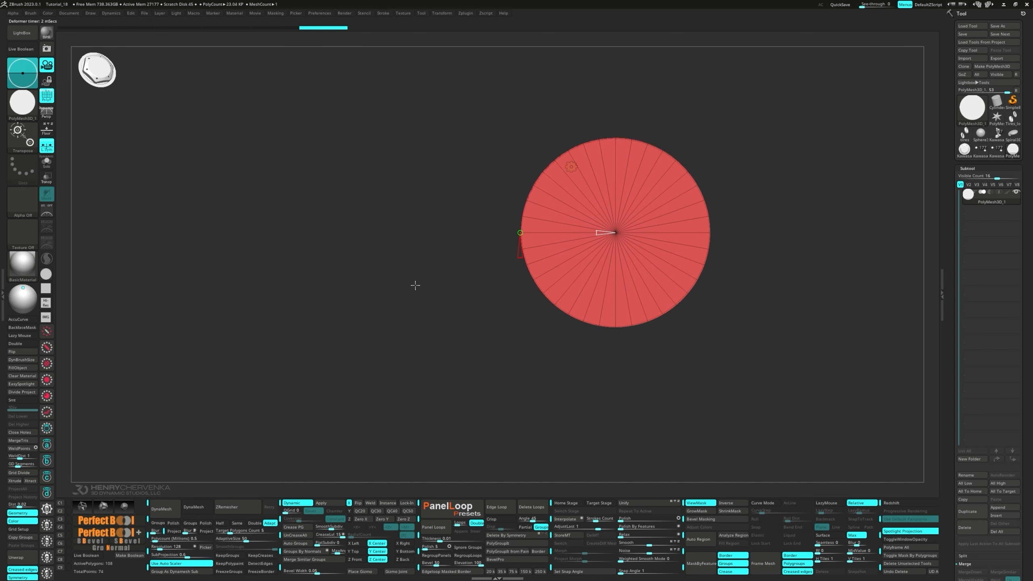
- Flatten the cylinder along its axis into a thin disc
mouse_move(415, 286)
ctrl+right_down()
mouse_move(399, 297)
mouse_move(431, 296)
ctrl+right_up()
key(y)
drag(642, 233, 618, 233)
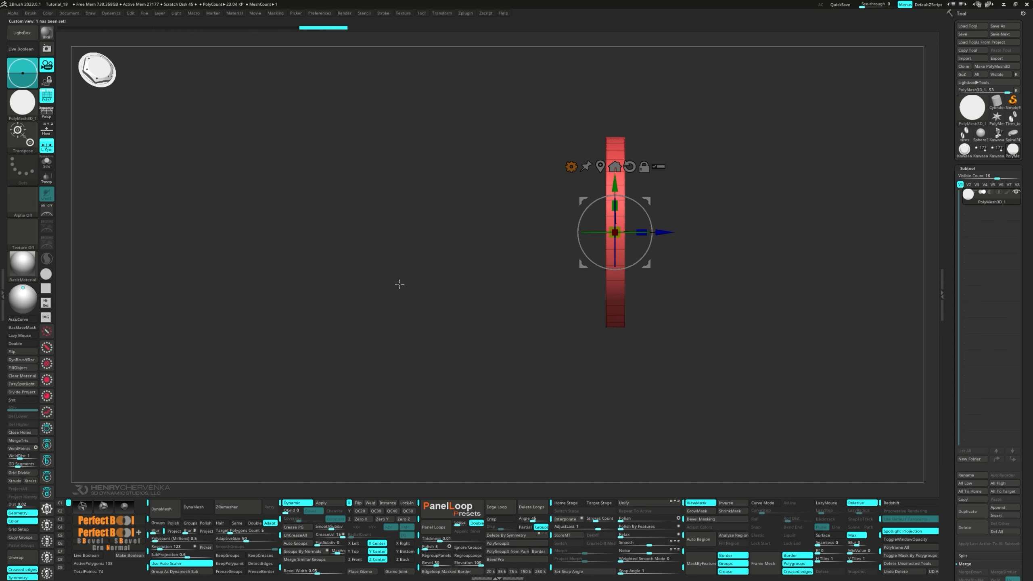
right_drag(399, 284, 406, 305)
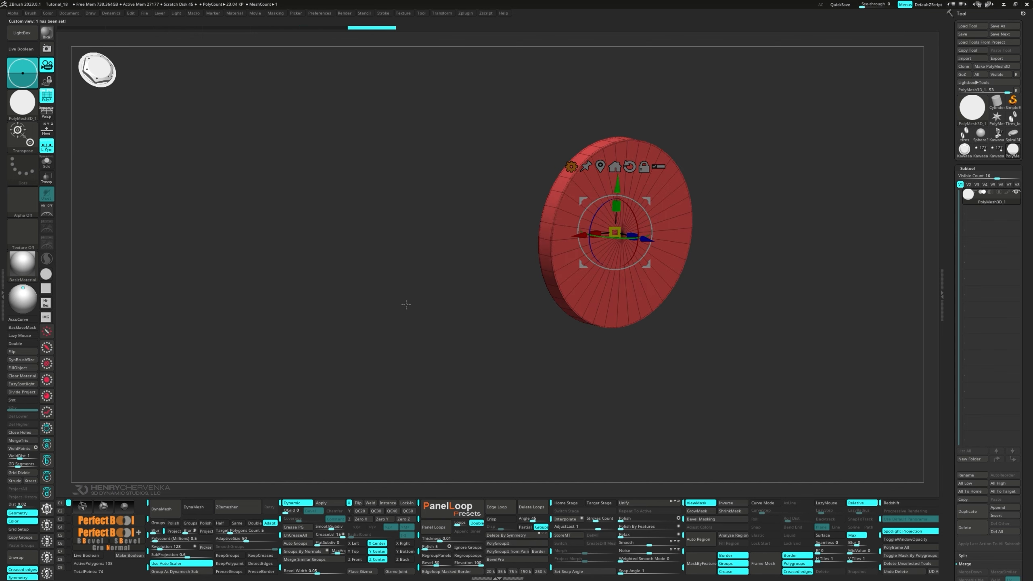
- QMesh the polyloop around the disc's rim outward to add a wide outer ring
key(q)
key(space)
click(545, 288)
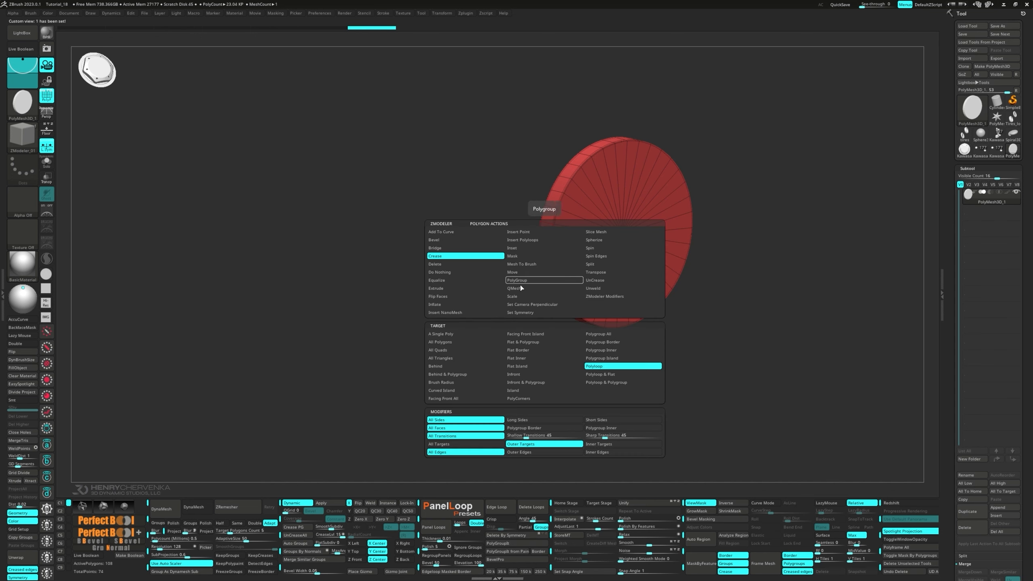
click(594, 374)
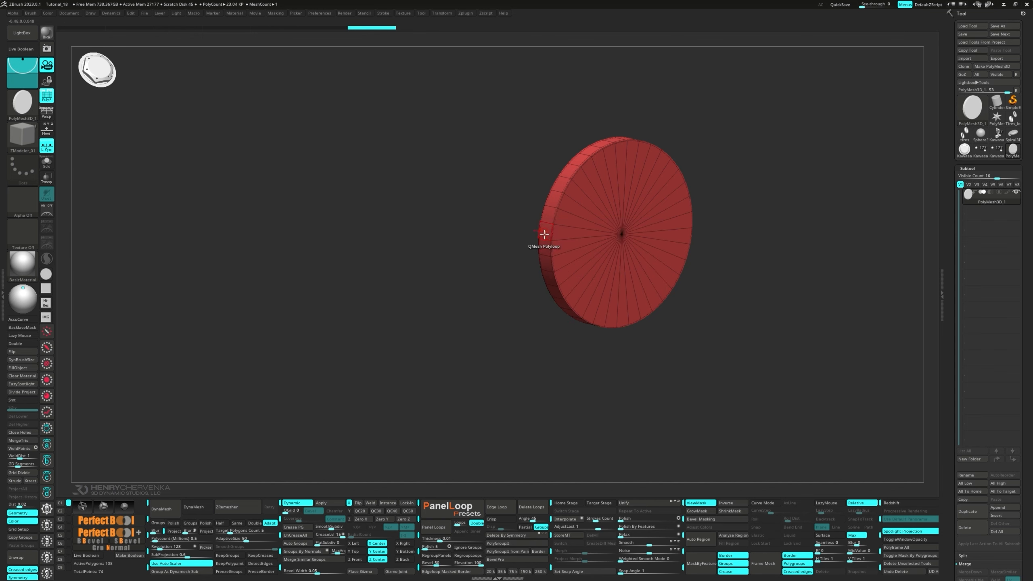
drag(544, 234, 457, 247)
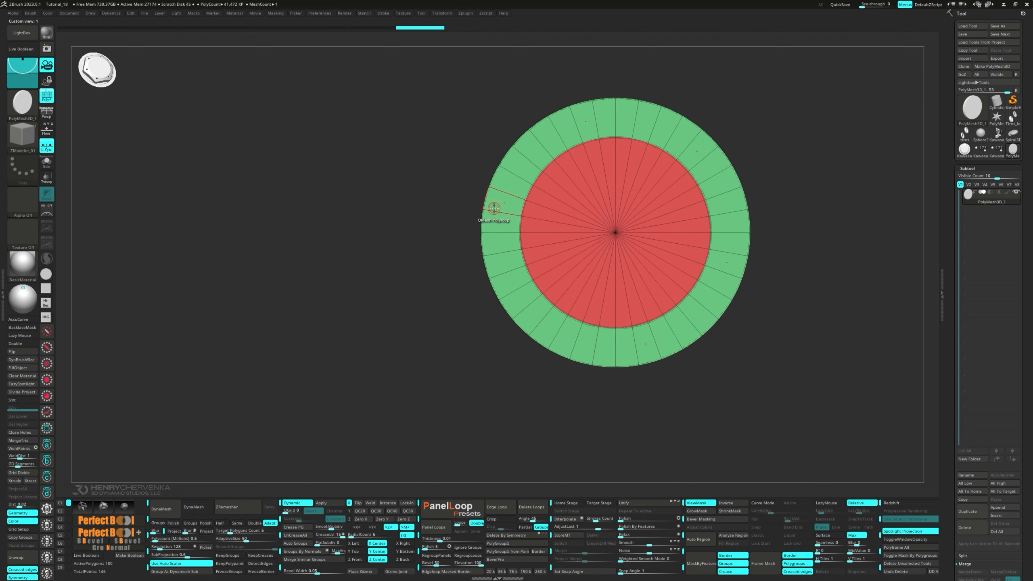
- Rotate the disc slightly about its central axis and return to ZModeler editing
key(w)
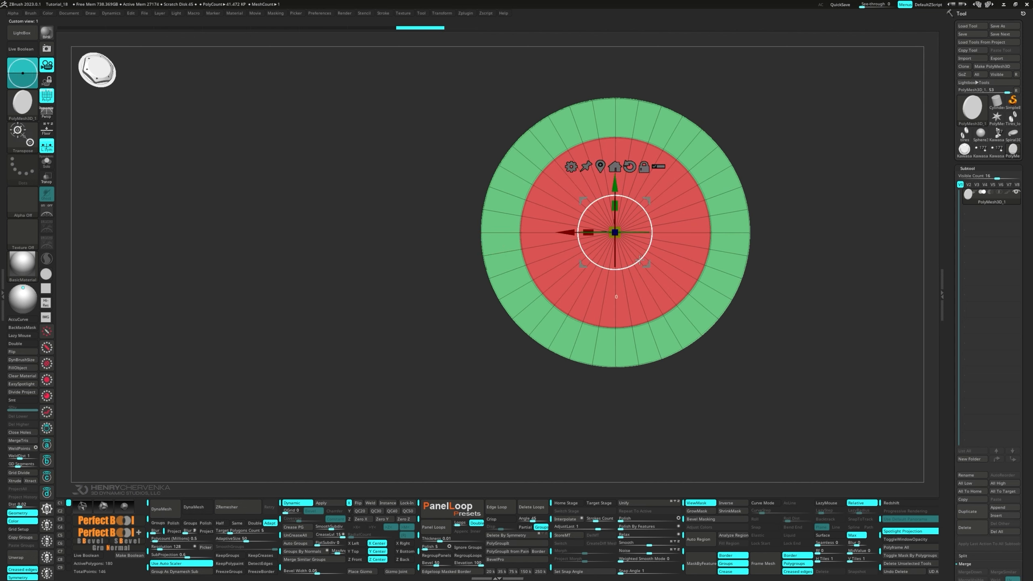
drag(640, 260, 640, 261)
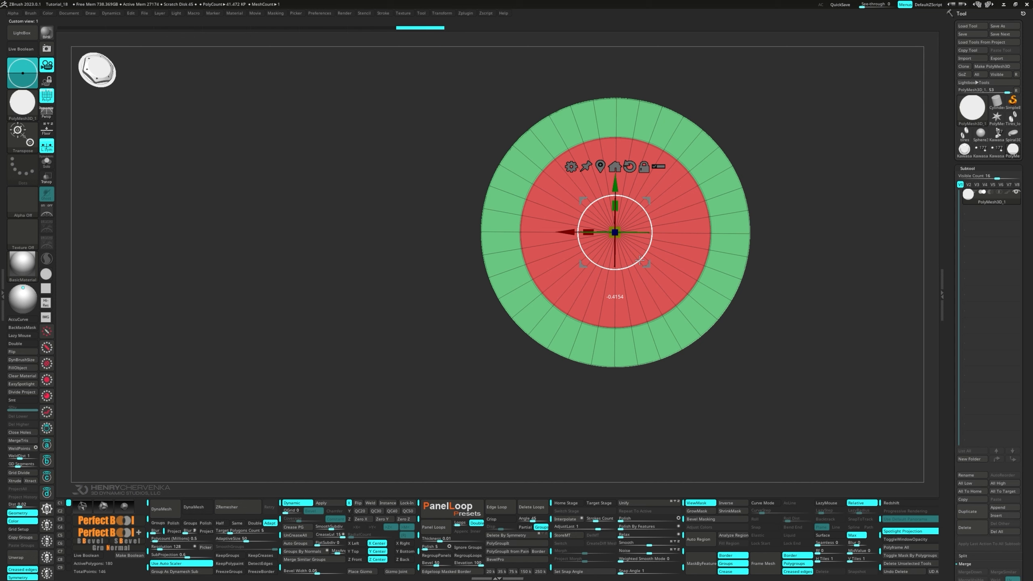
key(q)
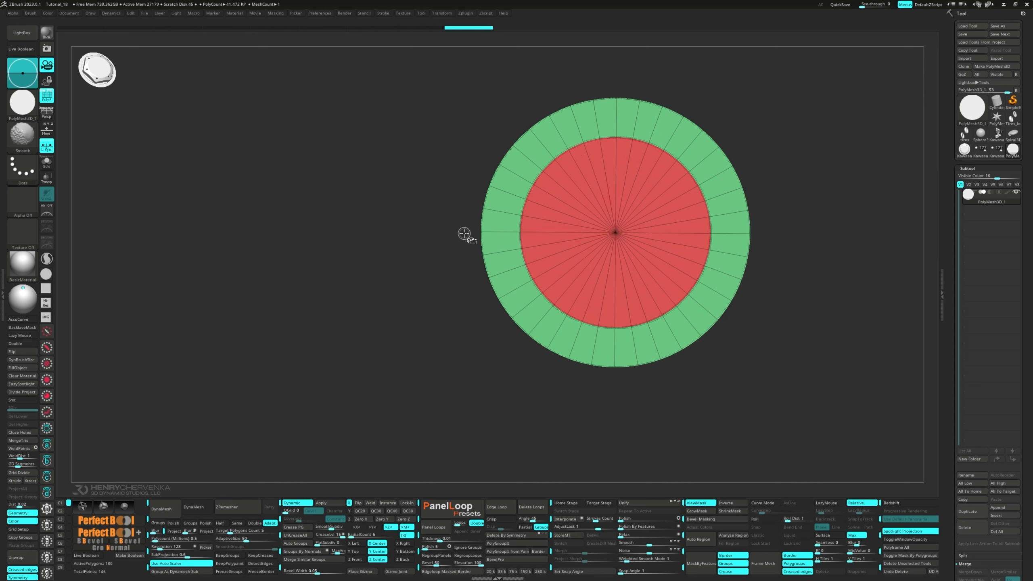
key(ctrl+shift+s)
click(477, 276)
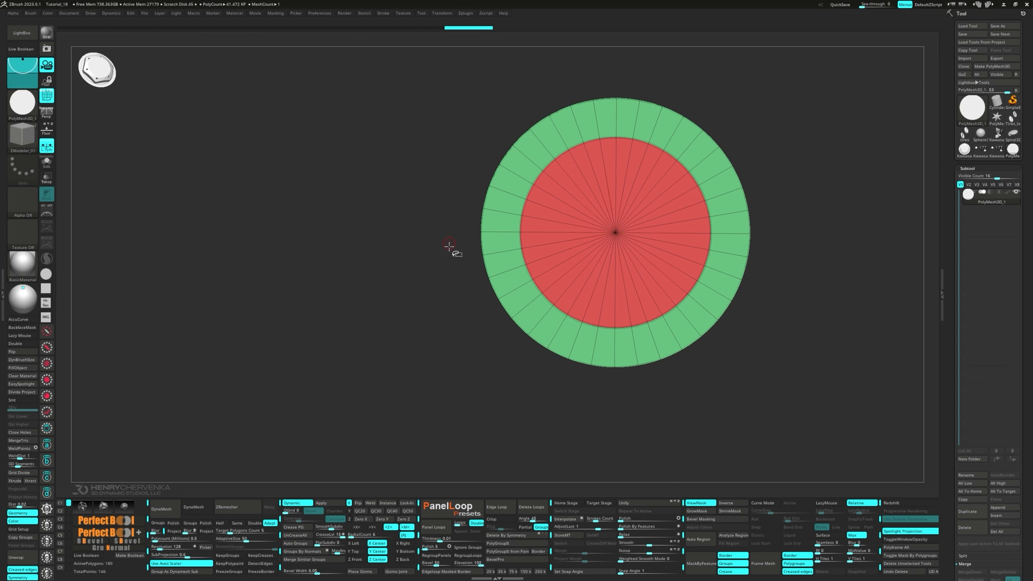
- Clip the disc's outer ring into a hexagon and slide the edge loops beside its corners closer to them
ctrl+shift+drag(455, 251, 573, 87)
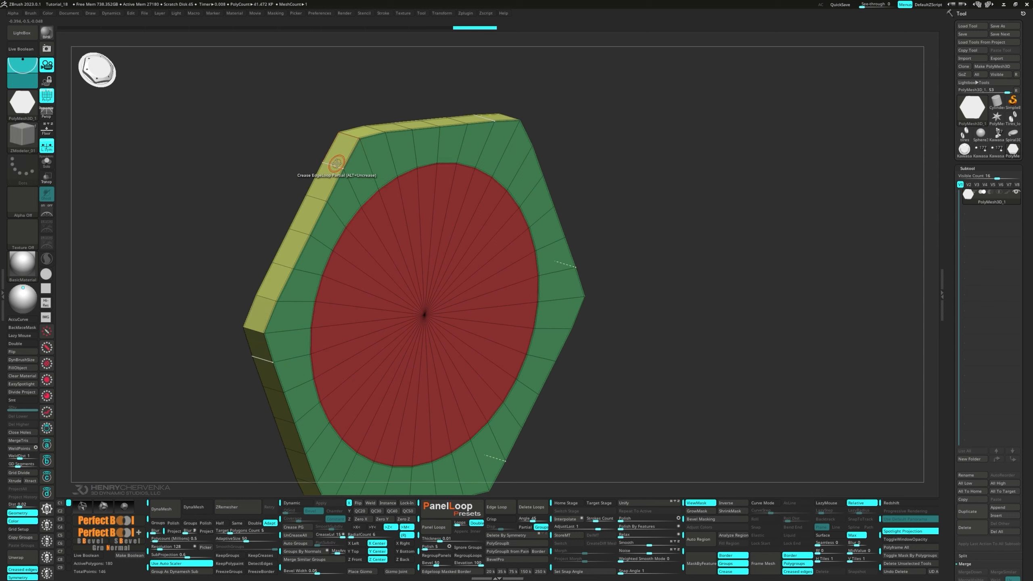
key(space)
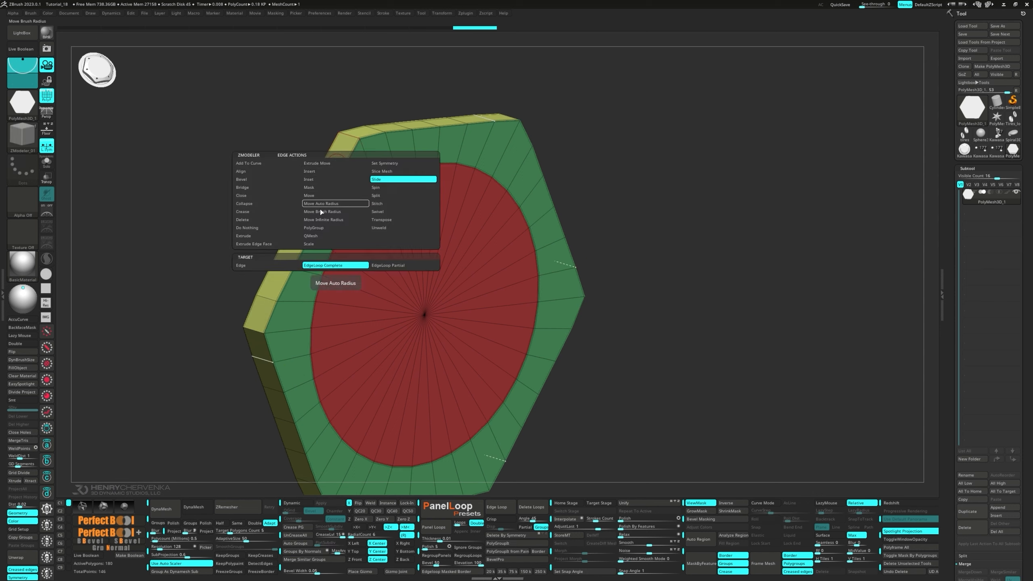
click(321, 212)
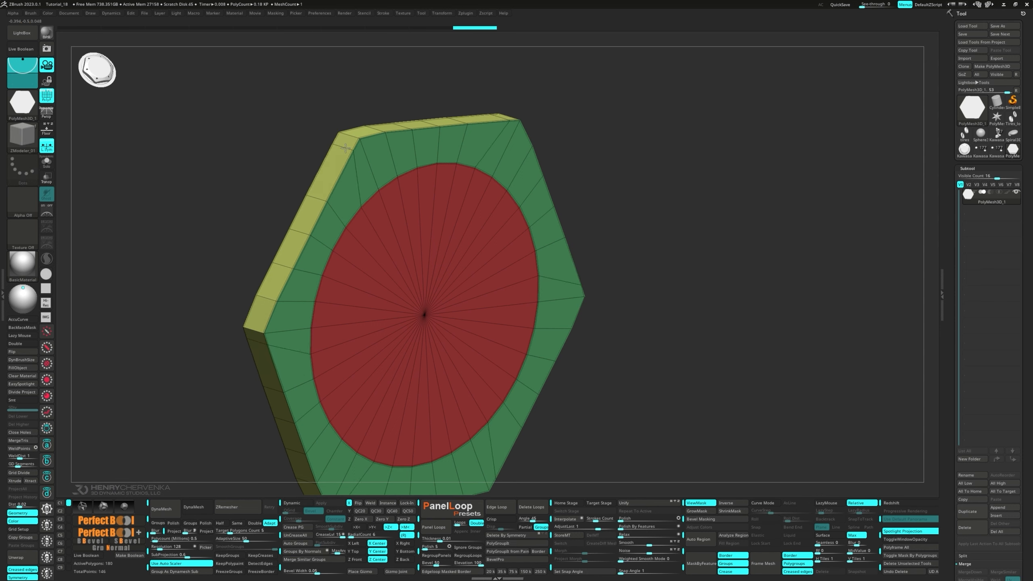
right_drag(345, 148, 315, 162)
drag(370, 135, 351, 139)
drag(308, 207, 316, 190)
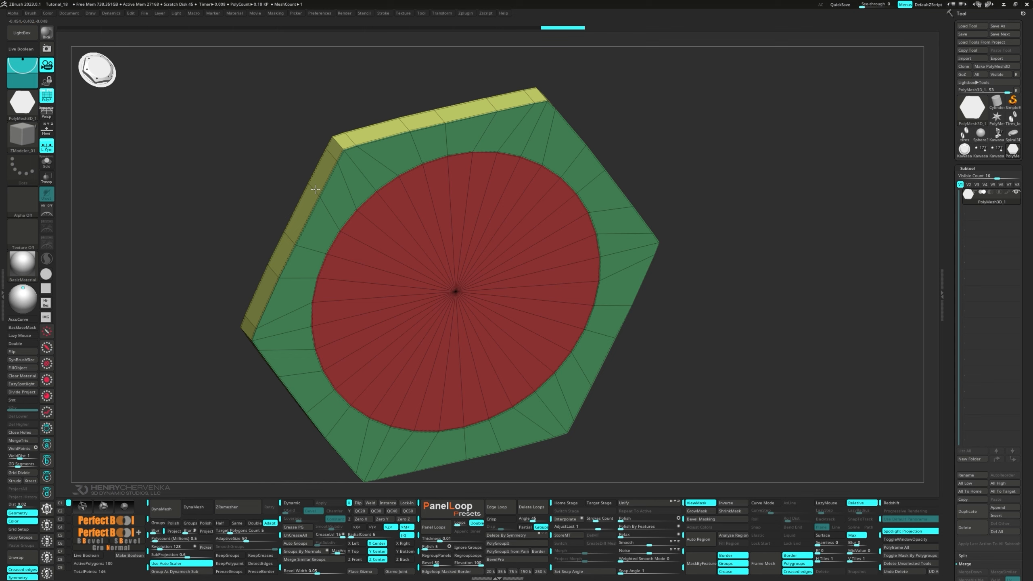
- Preview the hexagon smoothed, mask its lower half in profile, and use the gizmo to shape a thicker bolt head with a sloped top
key(d)
key(shift+f)
right_drag(279, 249, 315, 277)
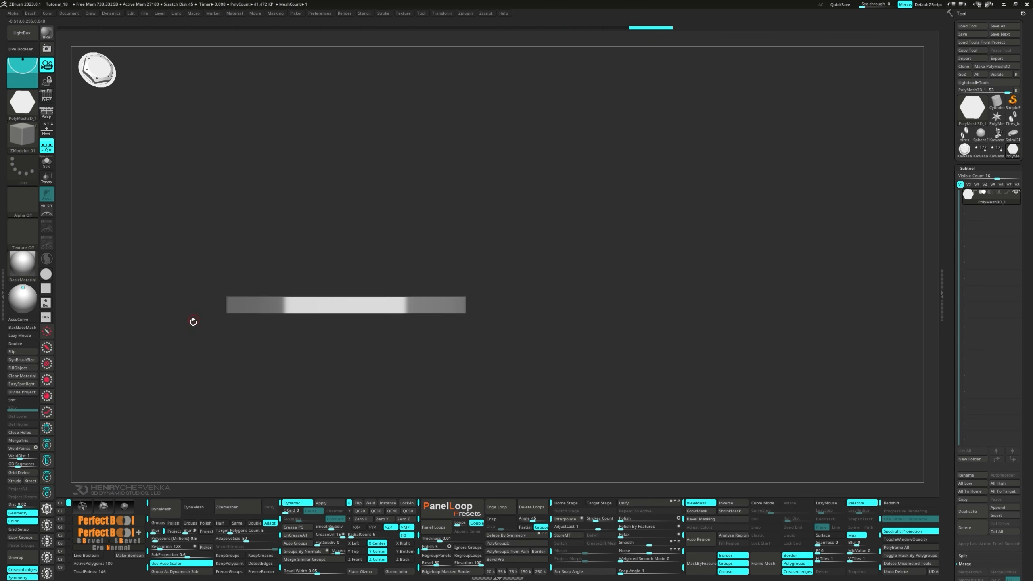
mouse_move(185, 213)
alt+right_down()
mouse_move(346, 356)
mouse_move(448, 334)
mouse_move(431, 293)
mouse_move(413, 341)
alt+right_up()
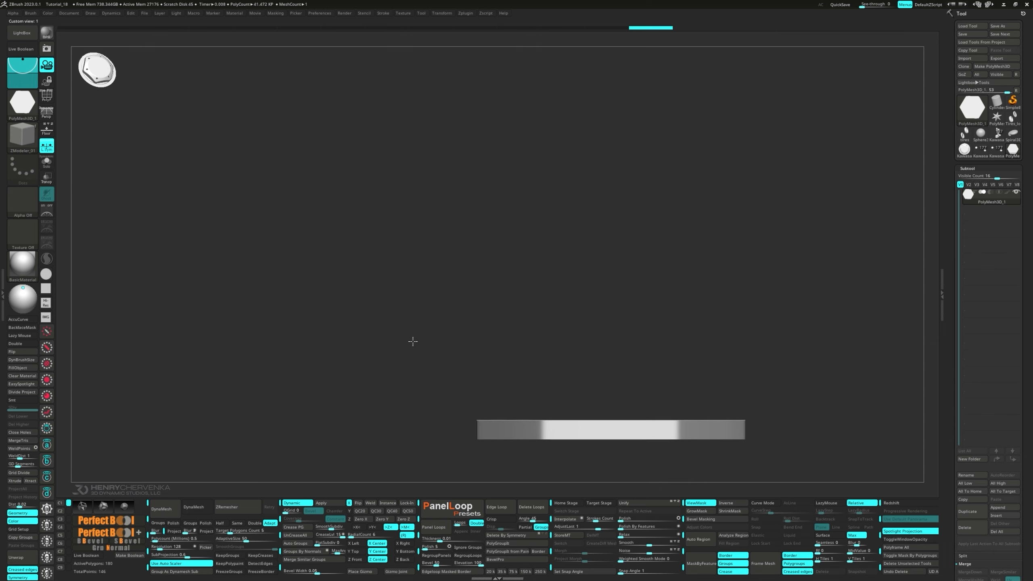
key(ctrl)
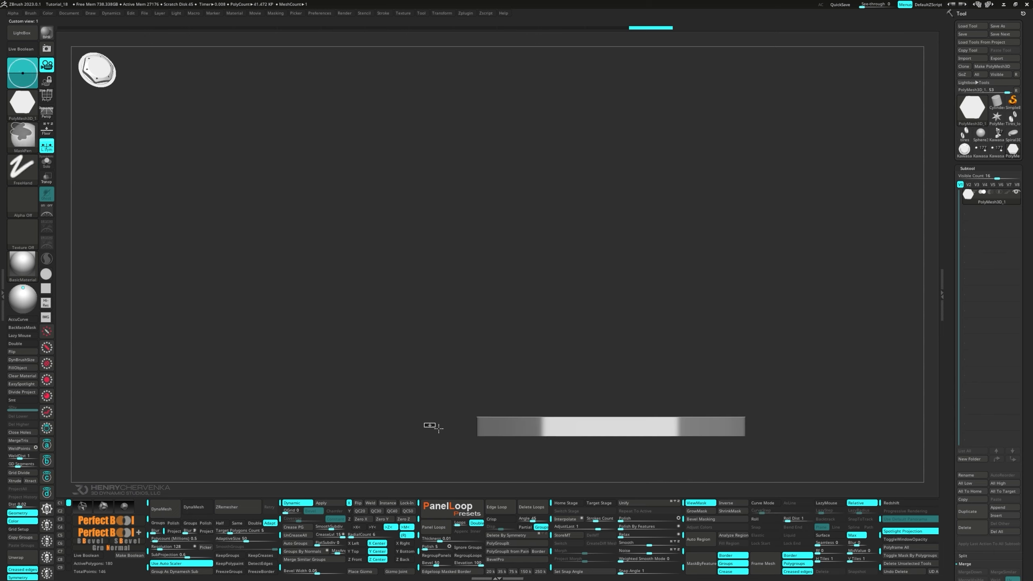
ctrl+drag(429, 427, 783, 480)
key(w)
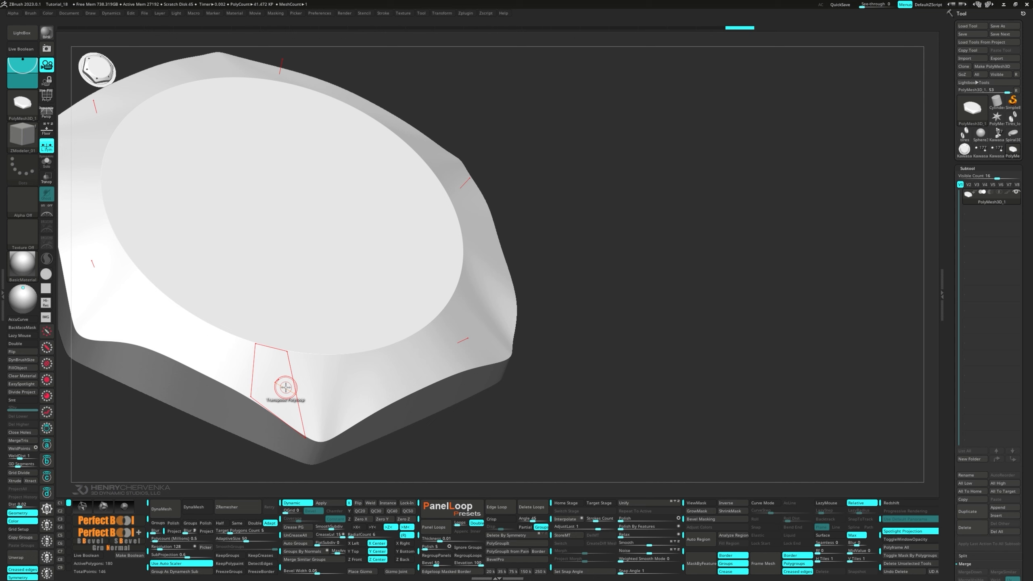
- QMesh the flat island on the bolt head's underside by a small step to add a thin band around the base
drag(276, 391, 301, 448)
key(shift+f)
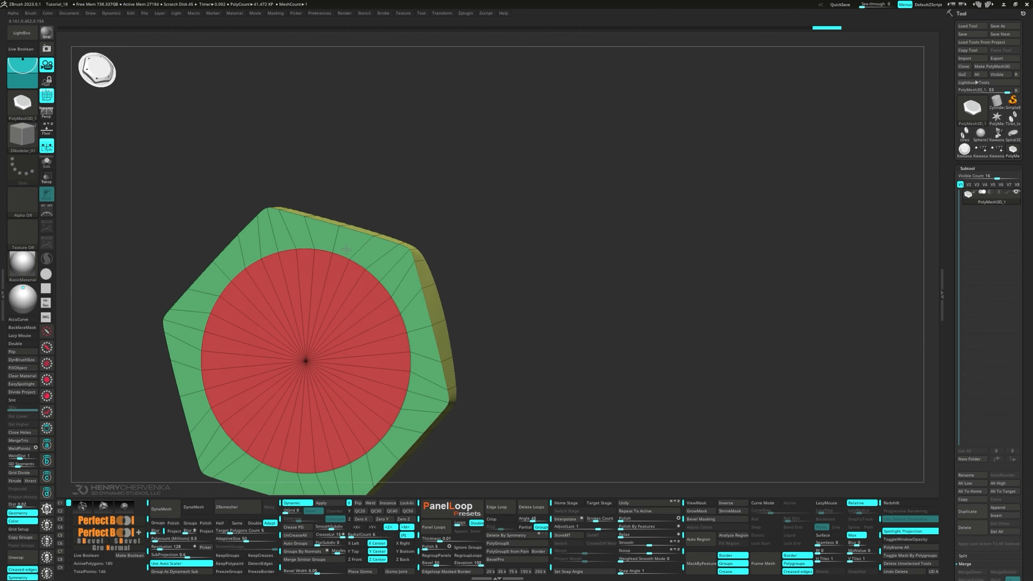
key(space)
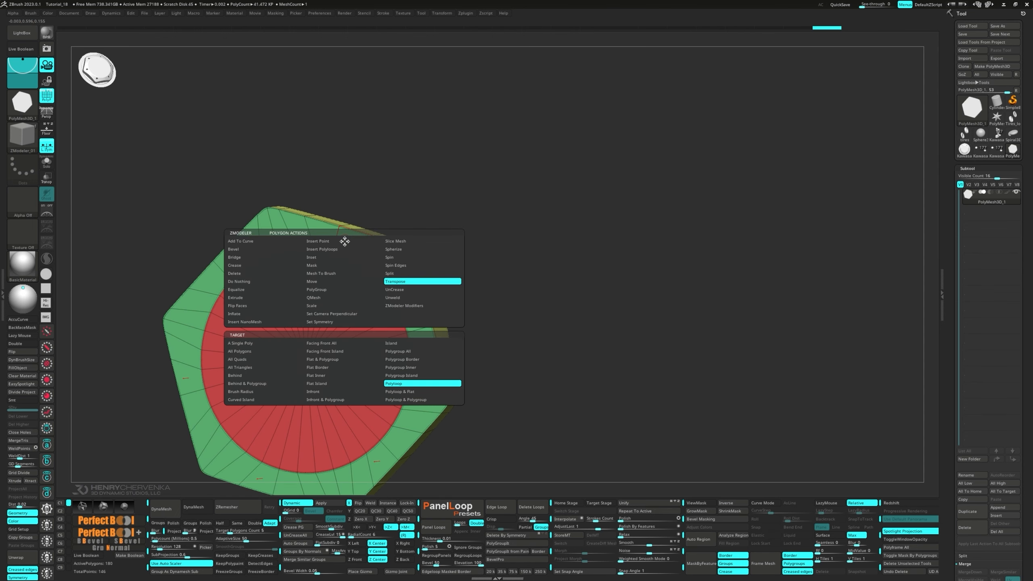
click(331, 298)
click(331, 383)
right_drag(344, 253, 360, 250)
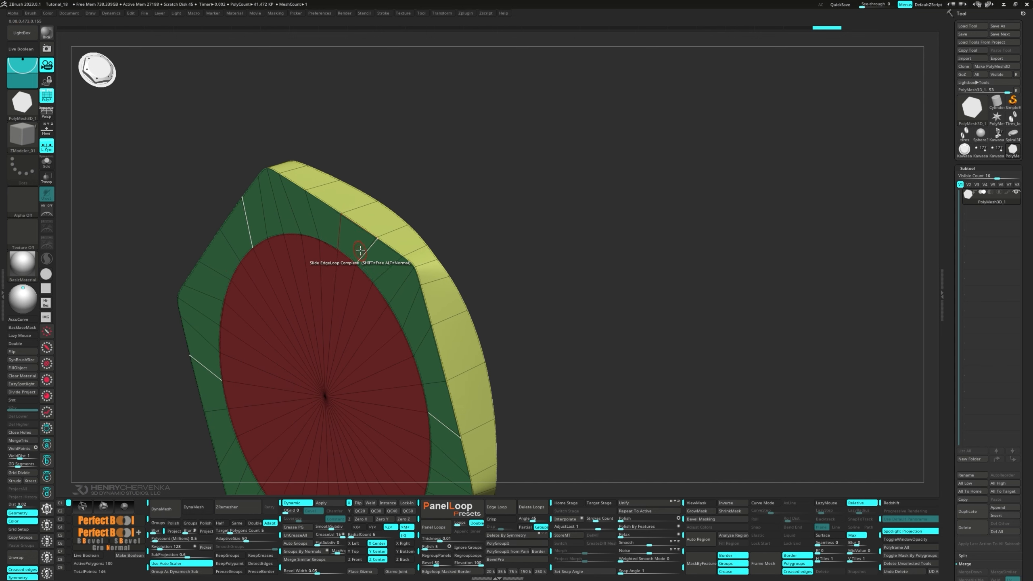
drag(353, 238, 346, 243)
right_drag(346, 243, 372, 274)
- QMesh the thin base band's polyloop outward into a narrow hexagonal flange with its own polygroup
key(space)
click(332, 293)
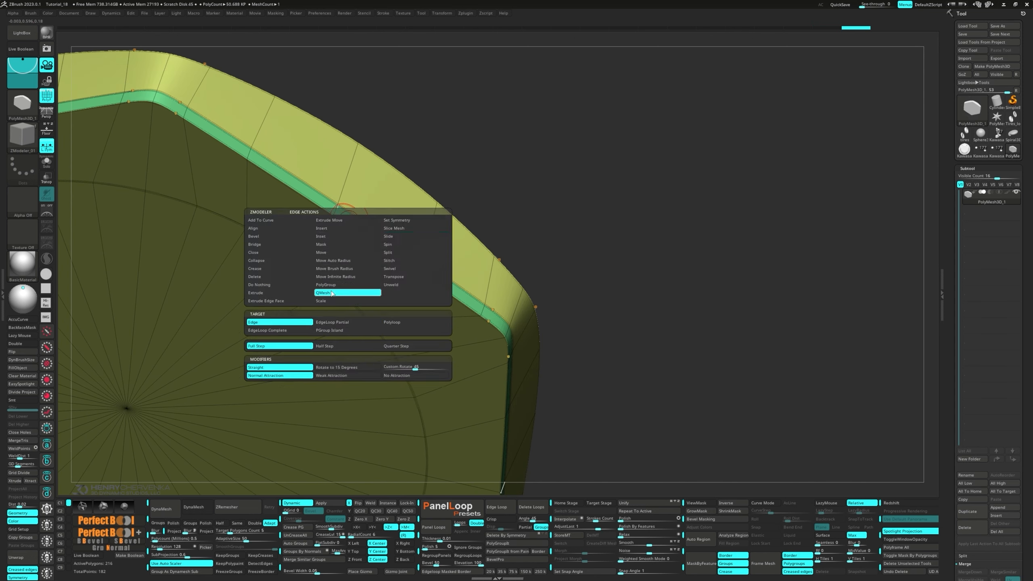
click(348, 330)
key(space)
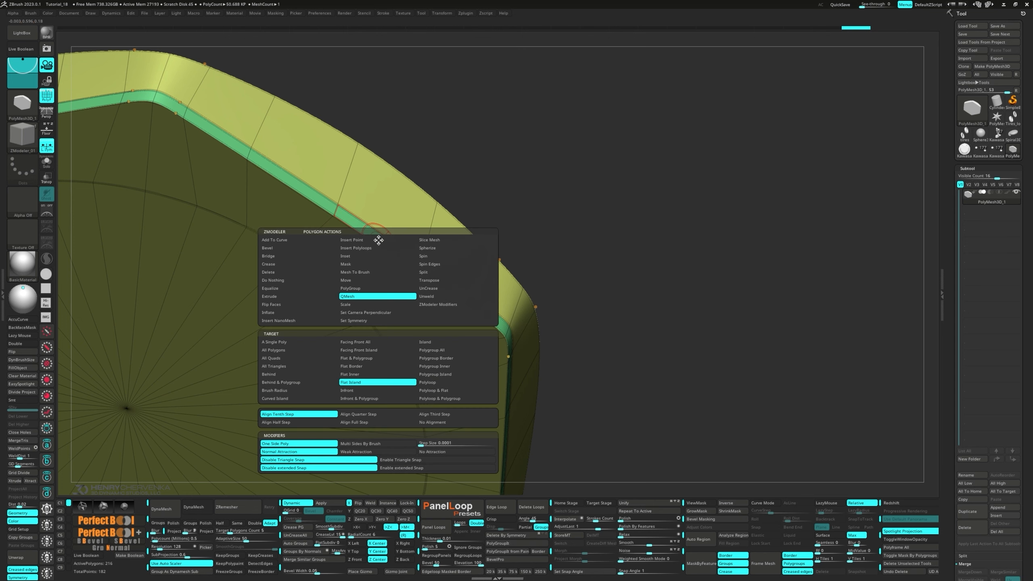
click(427, 383)
right_drag(428, 382, 362, 251)
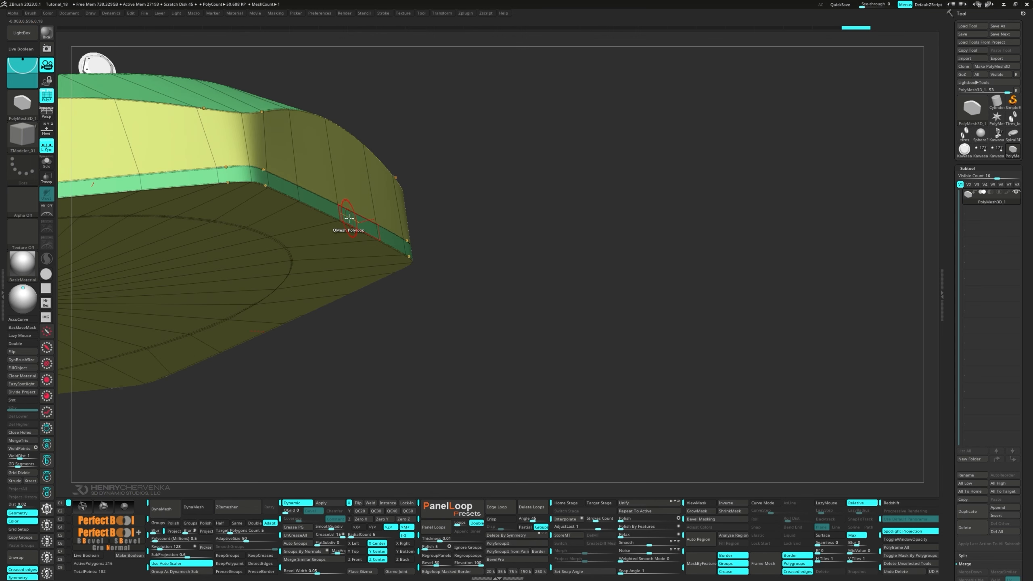
drag(350, 219, 367, 222)
key(alt)
key(alt)
- Mask everything except the flange polyloop with the Transpose action and round the flange with Polish By Features
right_drag(379, 184, 409, 341)
key(space)
click(432, 310)
click(361, 278)
key(q)
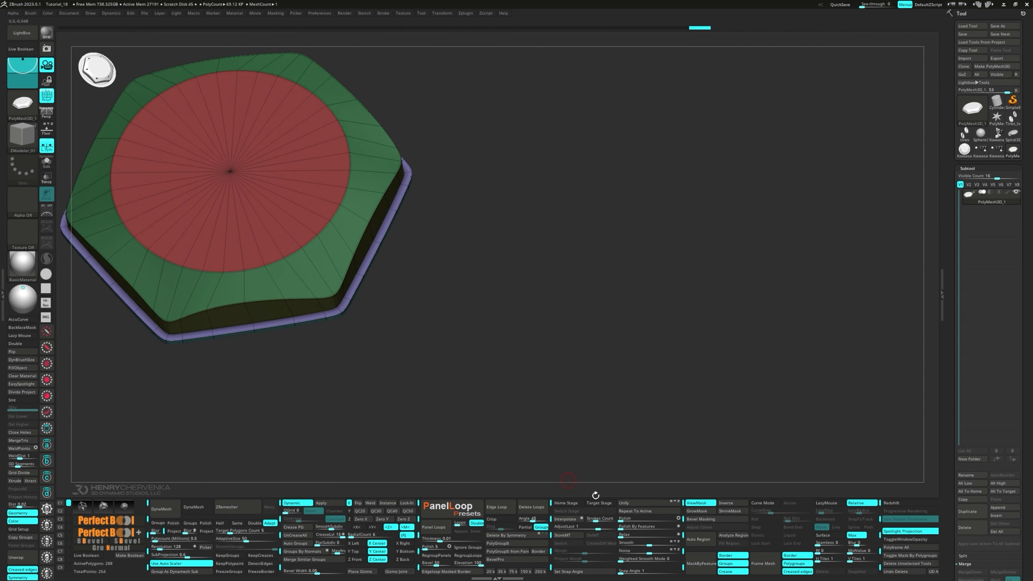
drag(630, 528, 631, 528)
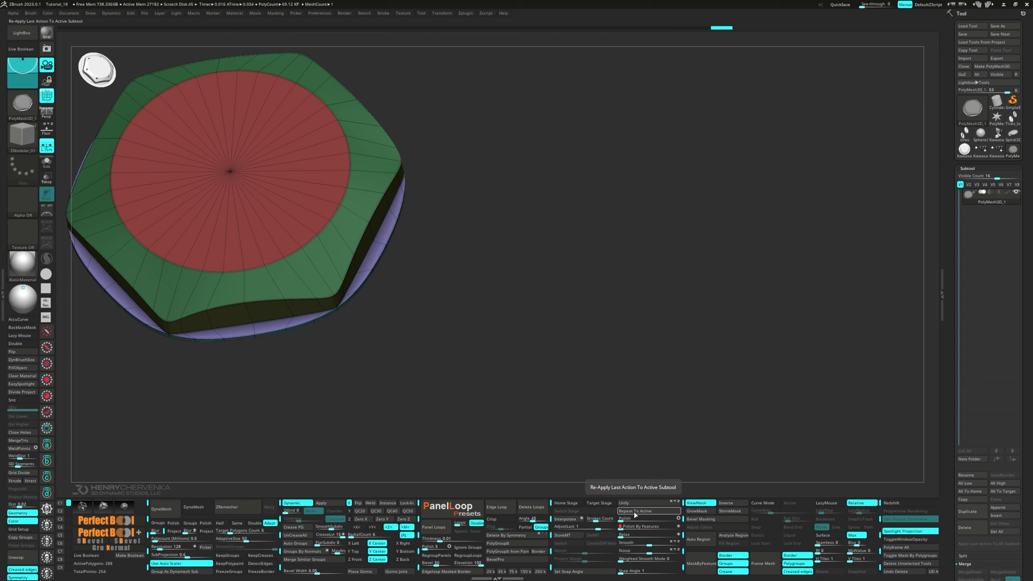
- Reset the gizmo's orientation, centre it on the unmasked flange ring, and return to ZModeler editing with the polyframe shown
key(w)
alt+right_drag(395, 346, 468, 402)
key(x)
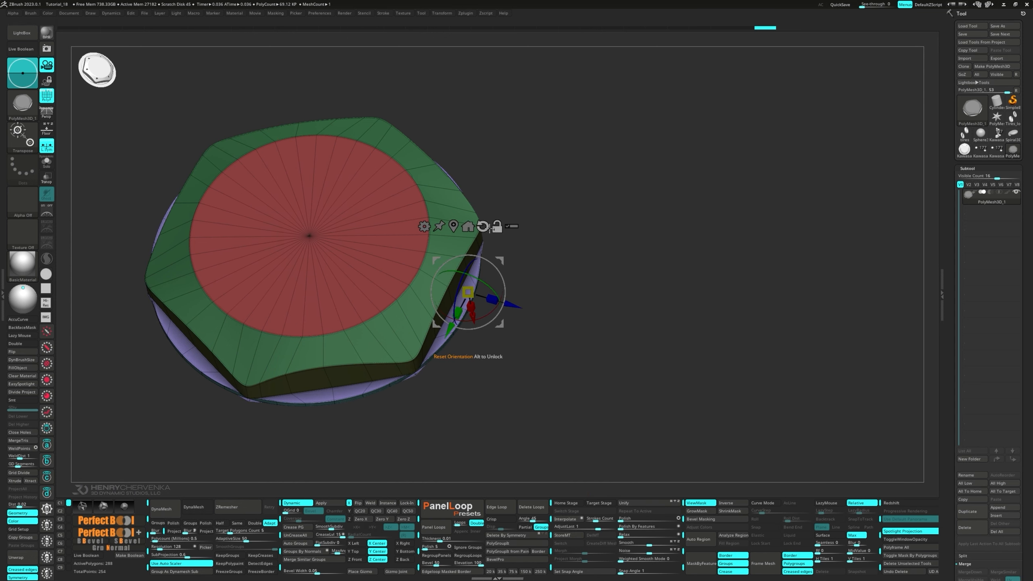
click(483, 227)
click(454, 227)
right_drag(391, 322, 352, 287)
alt+drag(338, 281, 340, 275)
mouse_move(340, 276)
right_down()
mouse_move(329, 362)
mouse_move(357, 387)
mouse_move(355, 290)
mouse_move(394, 236)
mouse_move(372, 222)
right_up()
key(shift+f)
key(shift+f)
key(q)
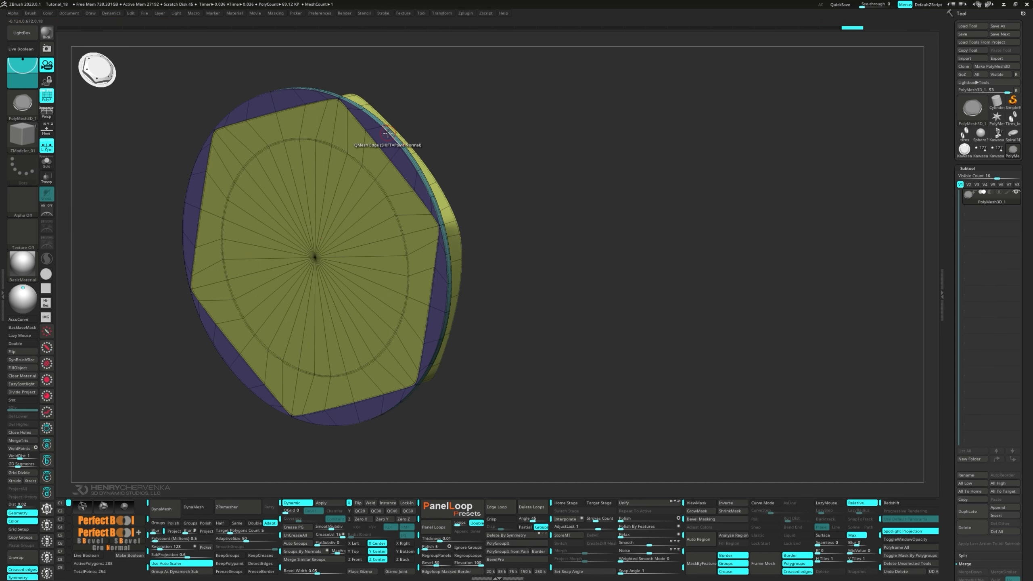
- QMesh the flat island on the underside outward to add a thicker circular layer beneath the flange
mouse_move(354, 145)
ctrl+right_down()
mouse_move(377, 165)
mouse_move(301, 198)
ctrl+right_up()
key(space)
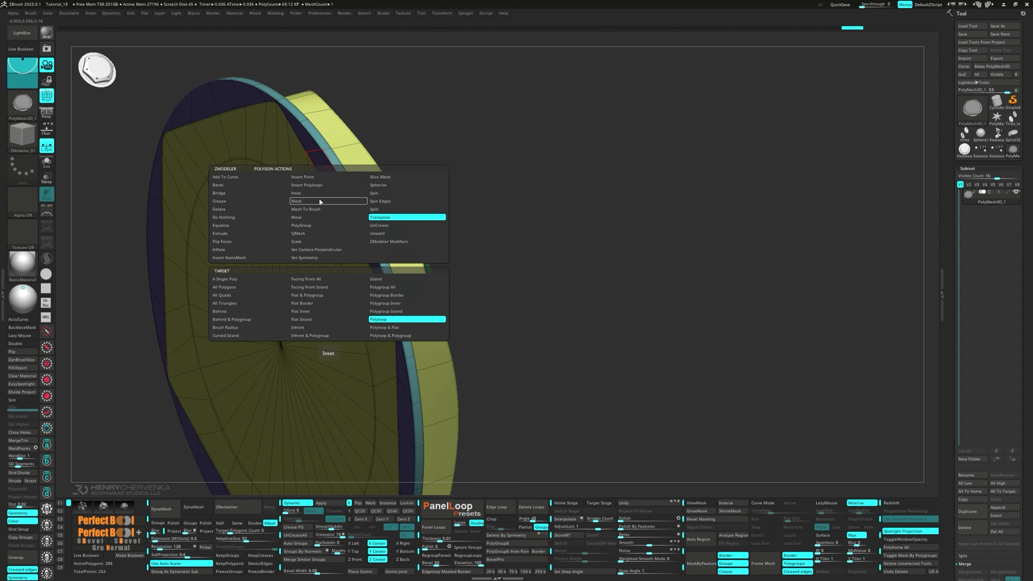
click(318, 234)
click(309, 320)
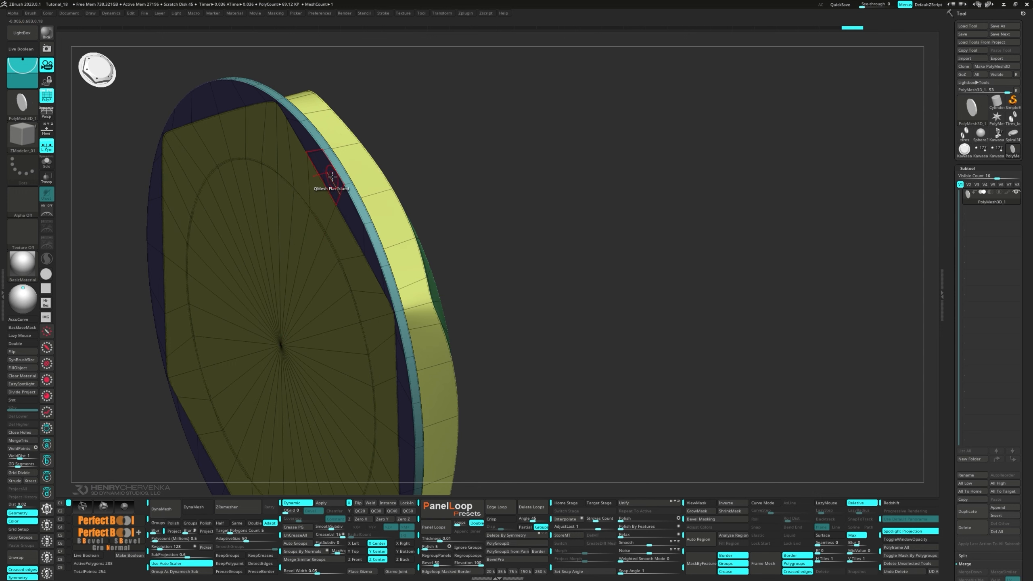
drag(332, 177, 296, 184)
- Store the profile view as custom view 2, mask all but the base layer's lower edge, and raise that edge to thin the layer
key(ctrl+shift+2)
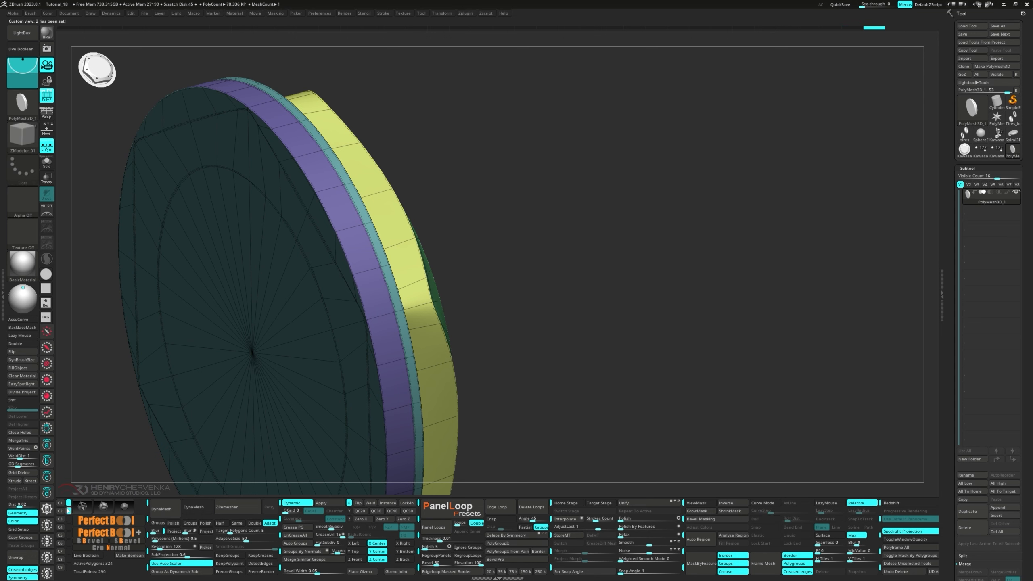
key(shift+1)
shift+drag(365, 346, 381, 451)
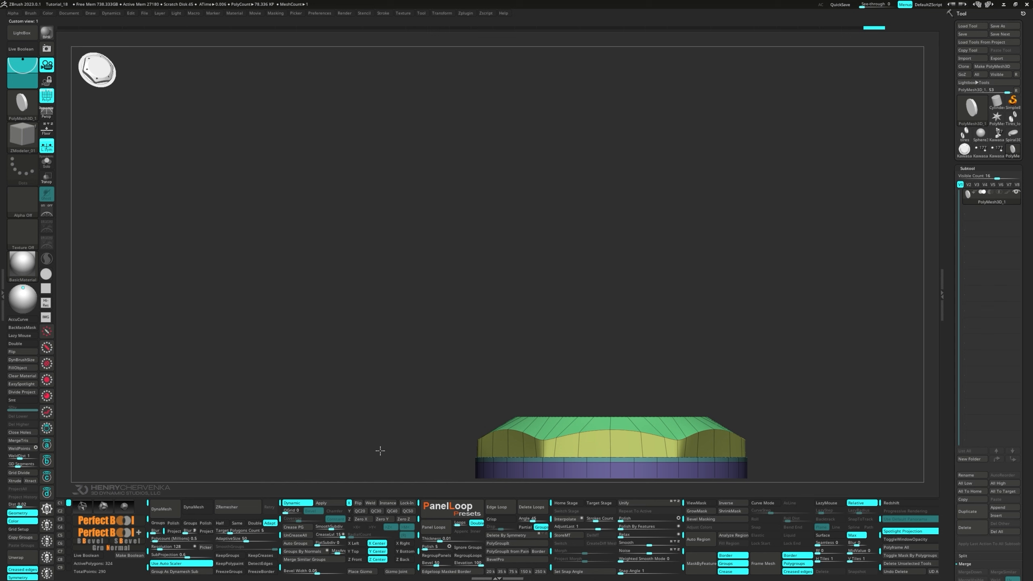
key(ctrl+shift+2)
key(w)
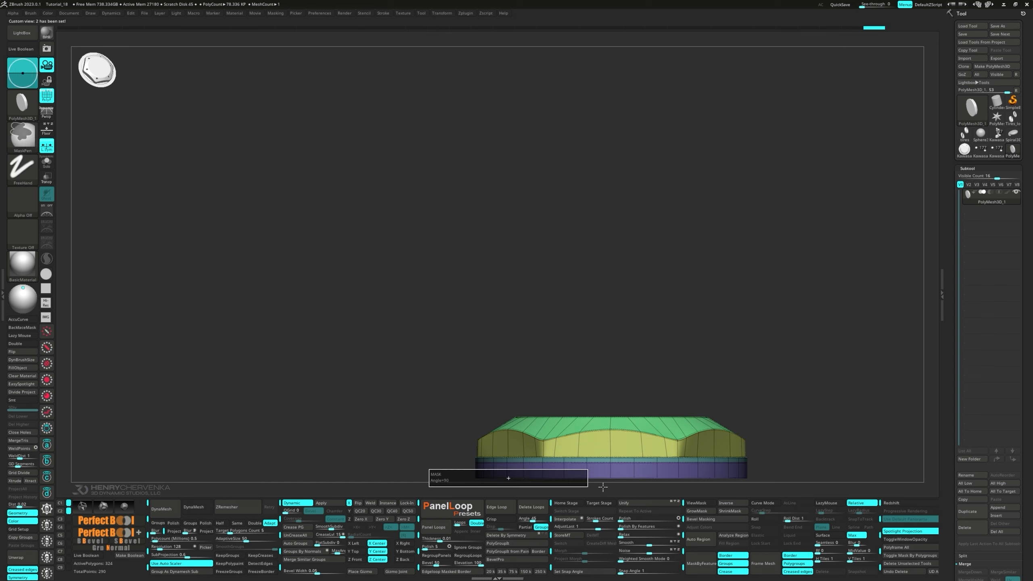
drag(609, 413, 613, 404)
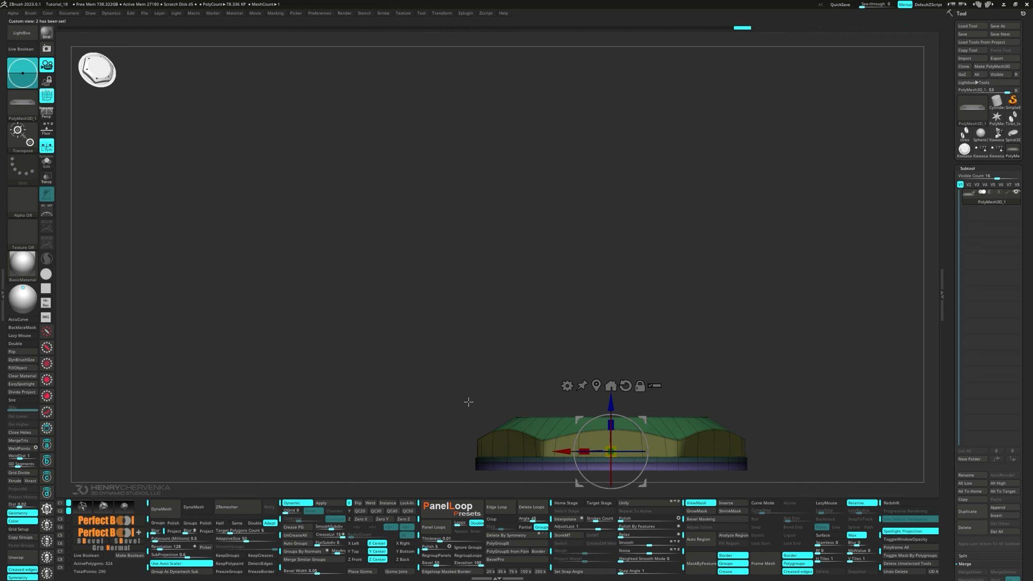
- Unmask the circular base bands below the hexagon, shift them up slightly, and clear the mask
alt+drag(438, 403, 278, 326)
drag(259, 374, 680, 385)
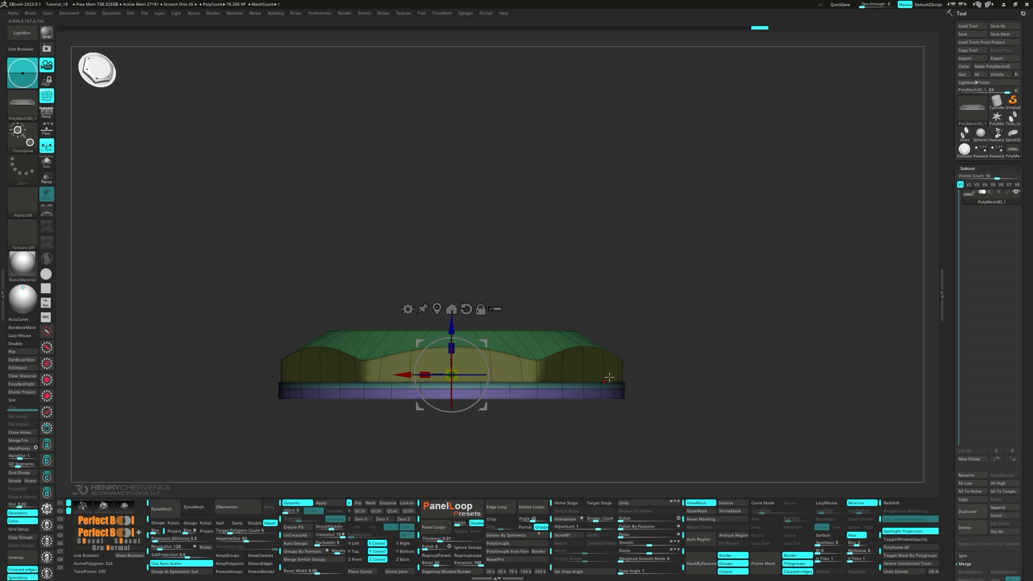
ctrl+alt+drag(231, 446, 676, 390)
drag(451, 331, 451, 327)
ctrl+drag(300, 432, 312, 443)
- QMesh the polyloop around the lower base layer's rim outward to form a wide circular washer
key(q)
right_drag(317, 384, 325, 415)
key(space)
click(404, 423)
drag(347, 399, 313, 413)
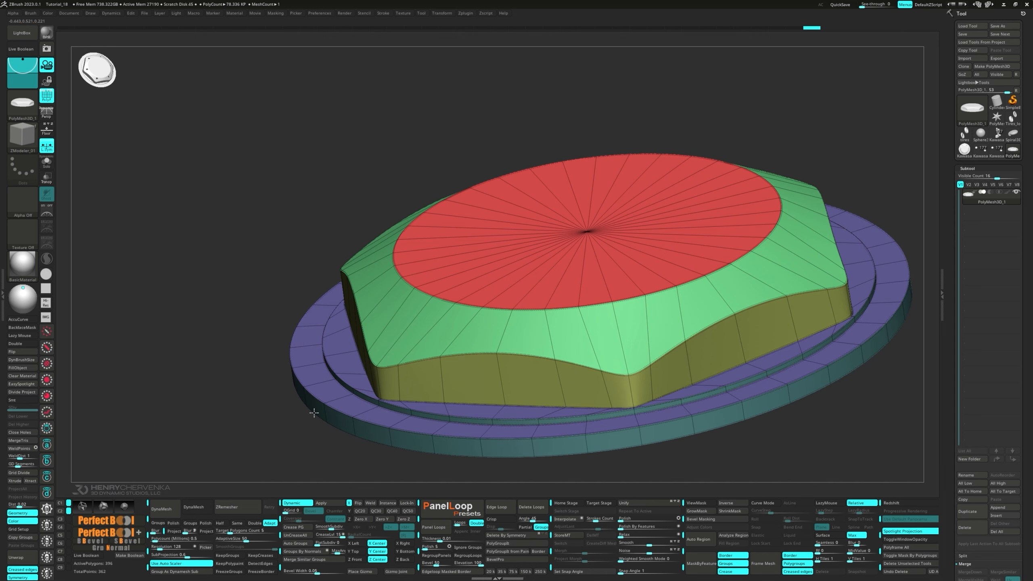
- Delete the redundant edge loops around the hexagon outline on the washer's underside with the Insert Multiple EdgeLoops action
key(shift+1)
right_drag(453, 305, 371, 238)
right_drag(371, 294, 357, 278)
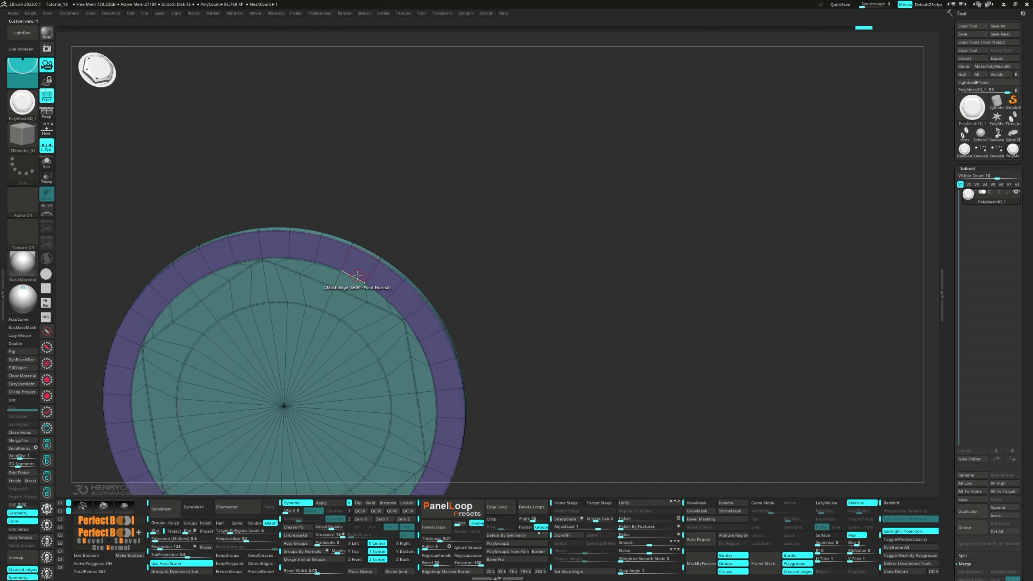
key(space)
click(353, 284)
alt+click(356, 278)
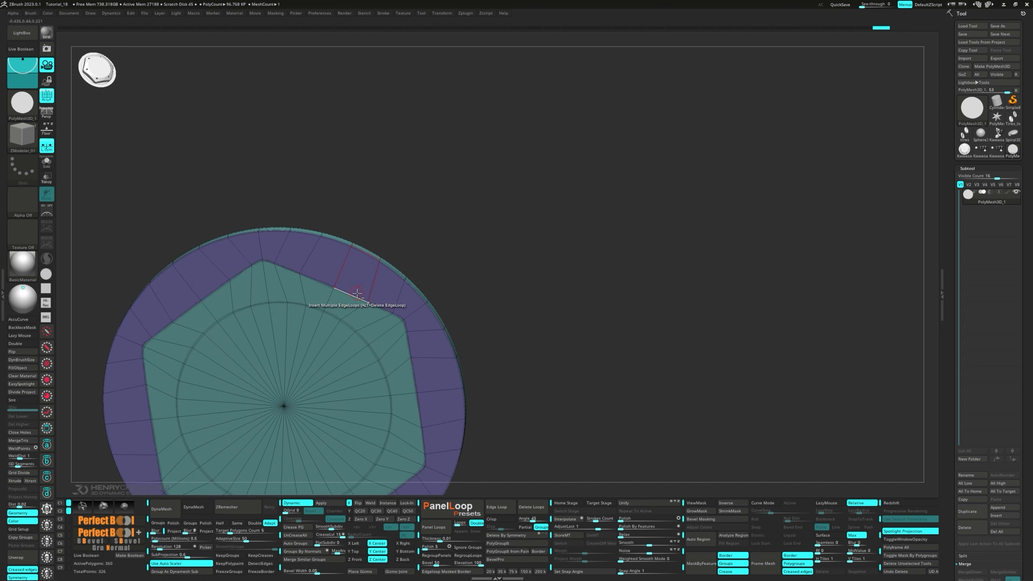
alt+click(356, 303)
- Inspect the smoothed bolt head without the polyframe and set its crease level to 3
ctrl+right_drag(364, 351, 355, 326)
right_drag(355, 326, 300, 366)
key(shift+f)
right_drag(300, 367, 313, 407)
alt+right_drag(313, 407, 244, 305)
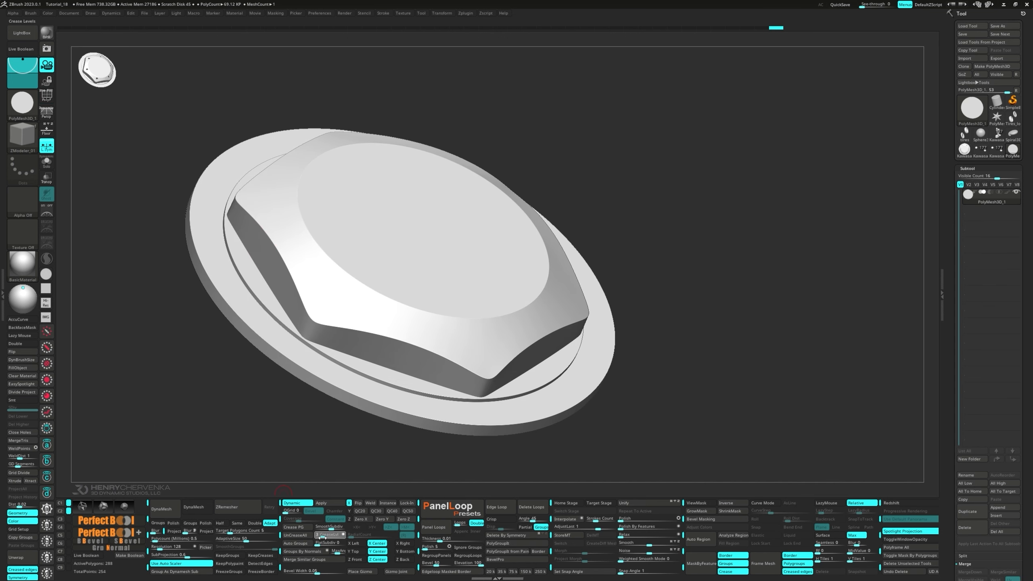
ctrl+right_drag(265, 401, 283, 383)
- Merge the bolt into one polygroup, isolate the central cap faces, regroup them with Auto Groups, and turn off Dynamic Subdivision
key(shift+f)
key(shift+f)
key(ctrl+m)
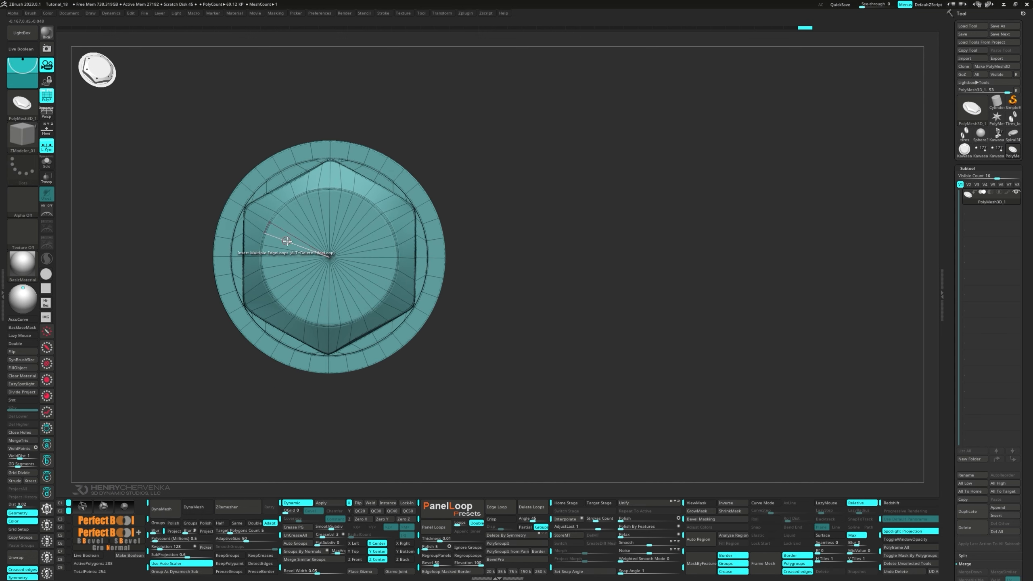
ctrl+shift+drag(306, 241, 350, 273)
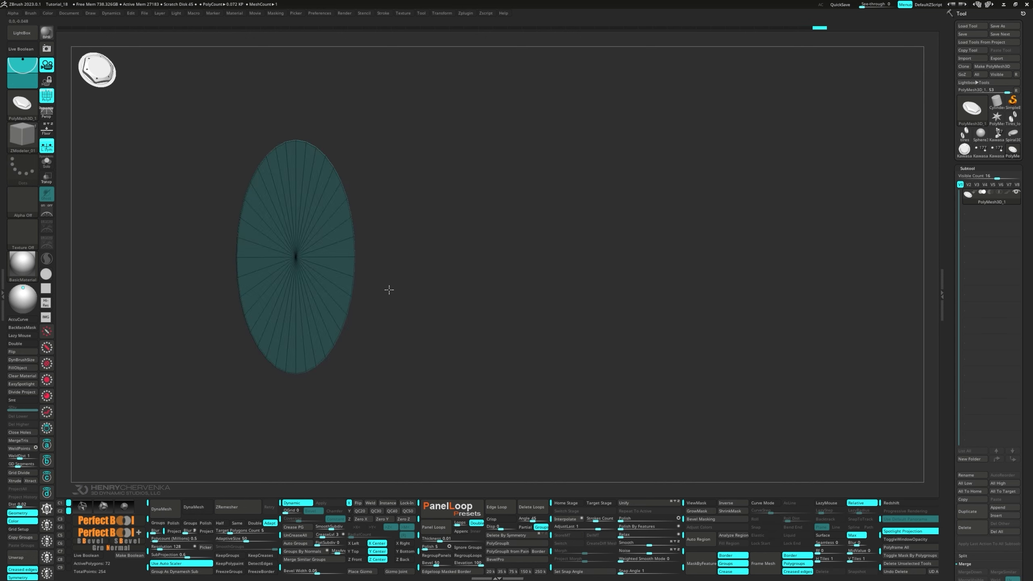
click(304, 545)
ctrl+shift+click(369, 427)
shift+right_drag(369, 427, 323, 425)
key(shift+d)
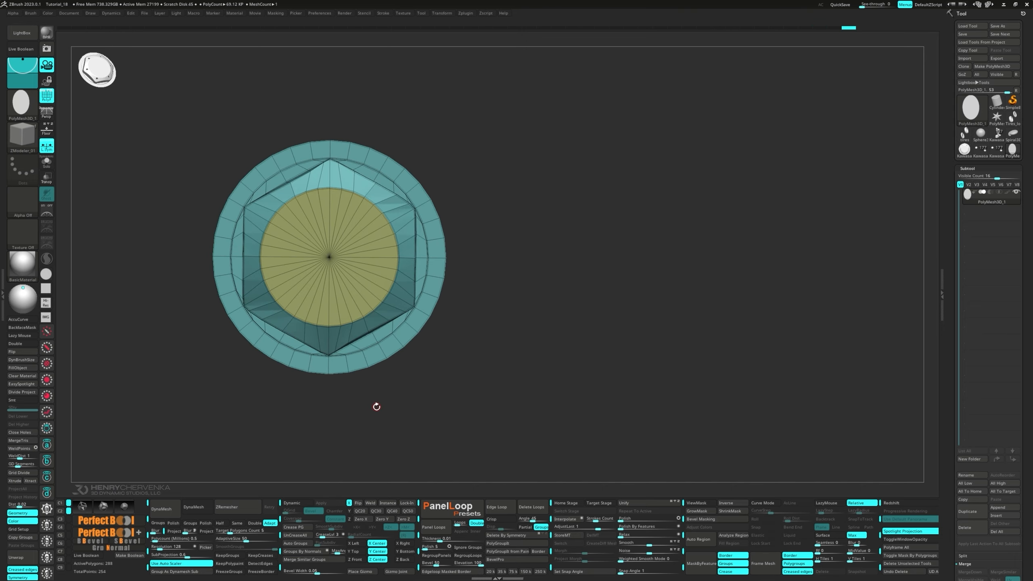
- Insert the Quad_Fill mesh from the IMM brush over the bolt's central top cap and clear the mask
mouse_move(376, 406)
right_down()
mouse_move(378, 415)
mouse_move(374, 398)
right_up()
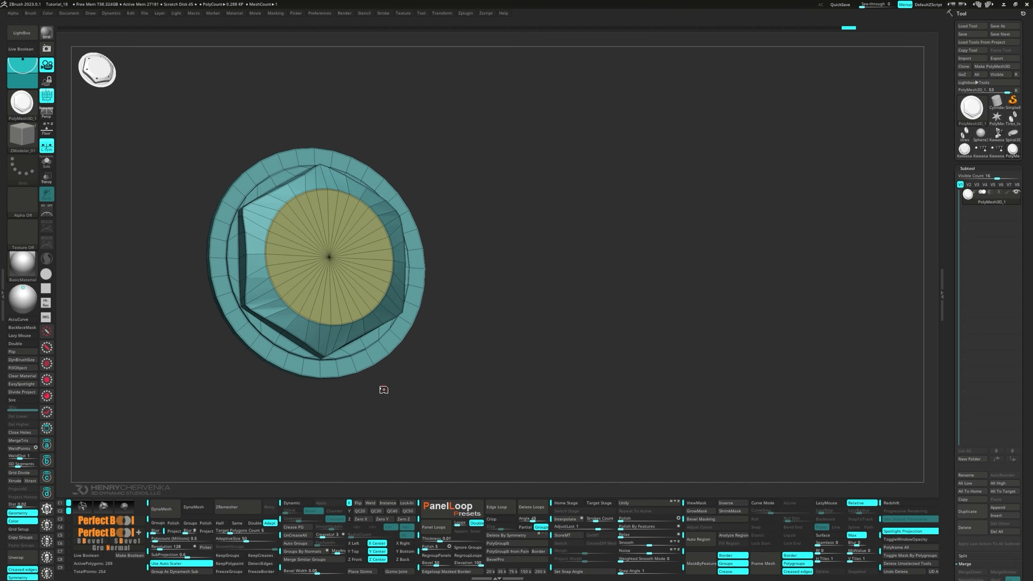
key(space)
click(379, 305)
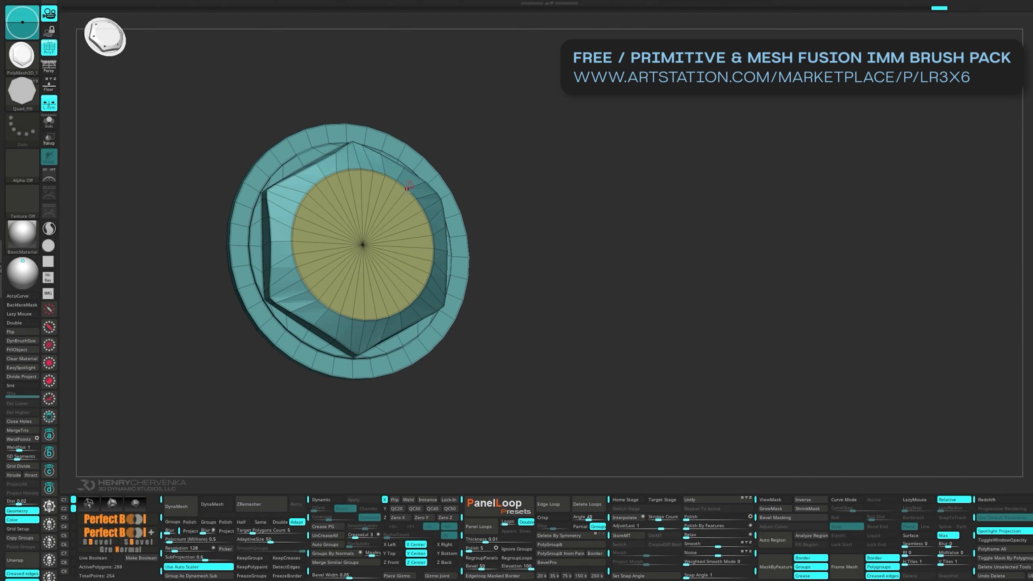
shift+right_drag(407, 190, 372, 258)
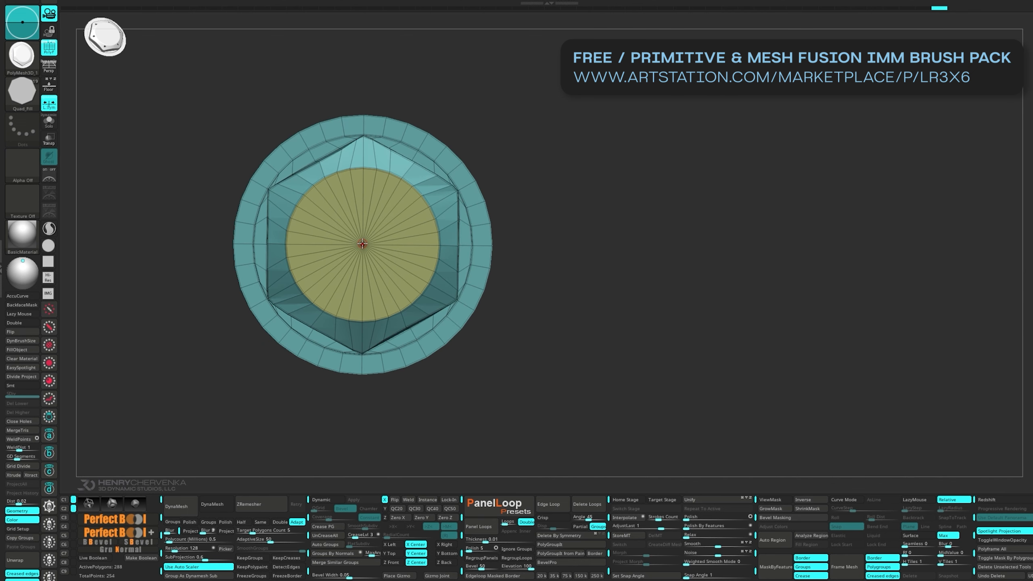
drag(362, 282, 362, 309)
ctrl+drag(183, 284, 194, 321)
- Insert Quad_Fill over the triangulated round underside of the bolt and clear the mask
shift+right_drag(189, 330, 267, 329)
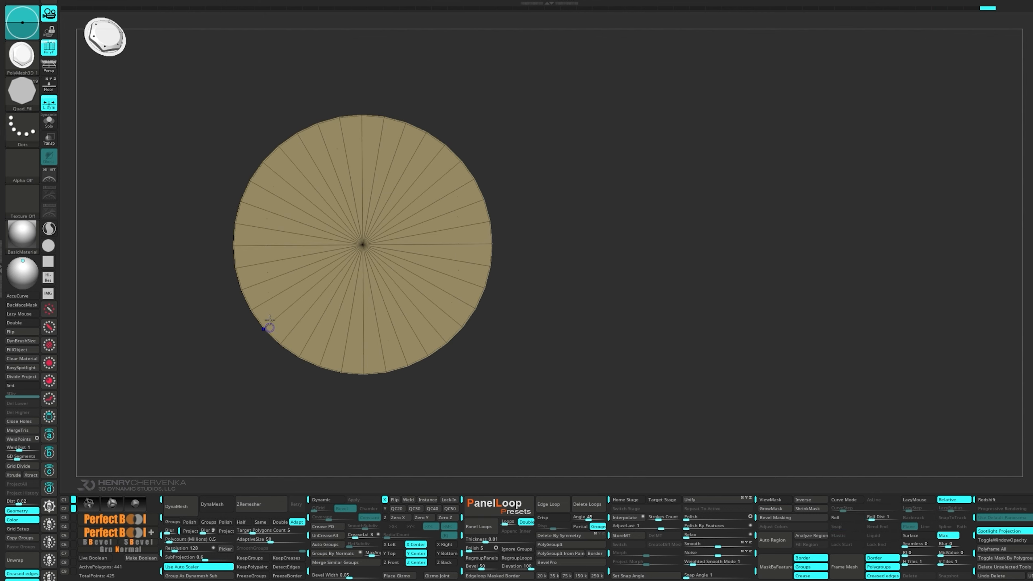
drag(362, 245, 359, 320)
ctrl+drag(188, 366, 213, 406)
- Return to the ZModeler brush and slide the Quad_Fill ring's edge loop with the Slide EdgeLoop Complete action
key(m)
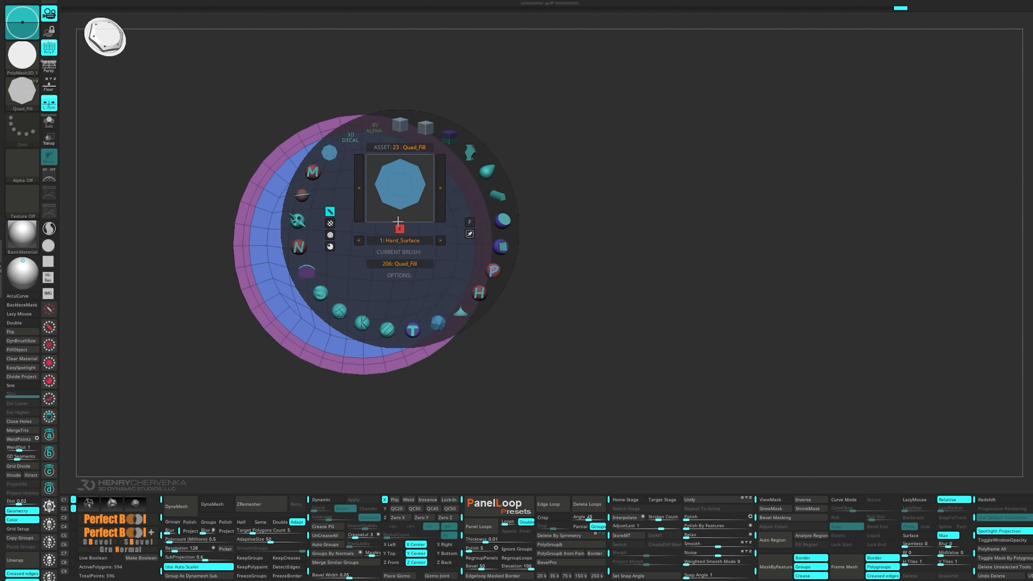
click(400, 124)
mouse_move(396, 139)
right_down()
mouse_move(358, 176)
mouse_move(346, 171)
mouse_move(351, 222)
right_up()
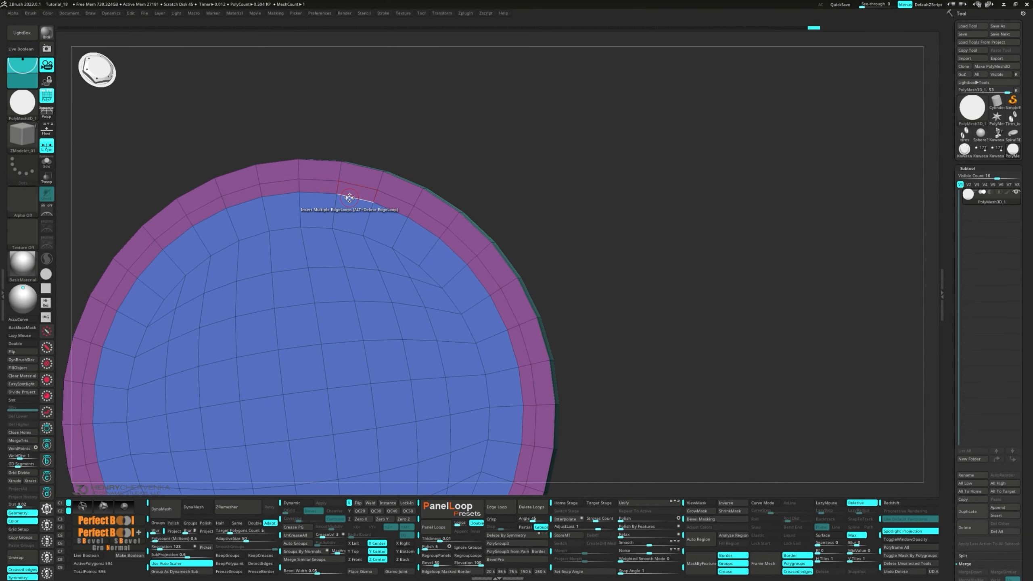
key(space)
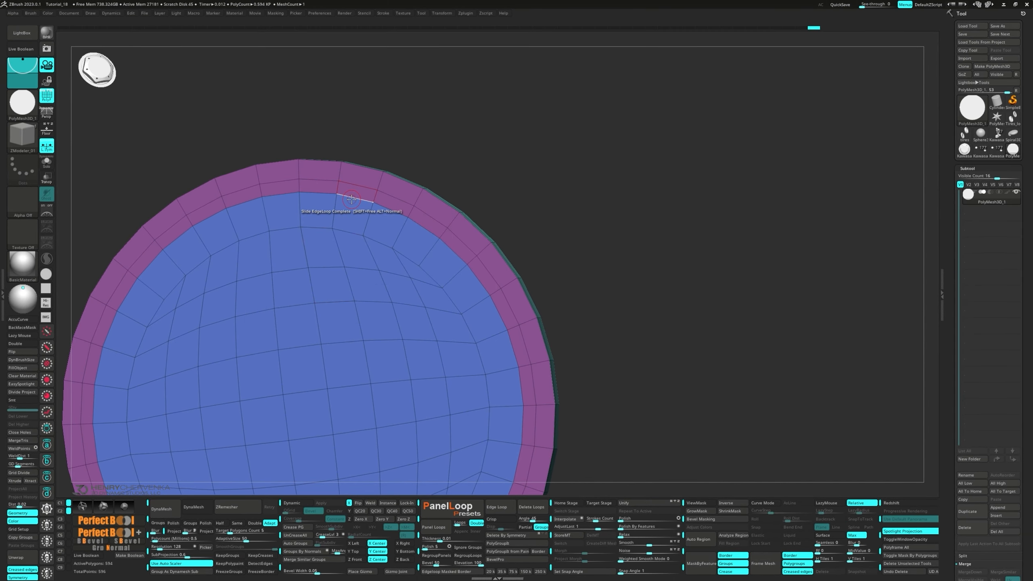
right_drag(355, 187, 284, 237)
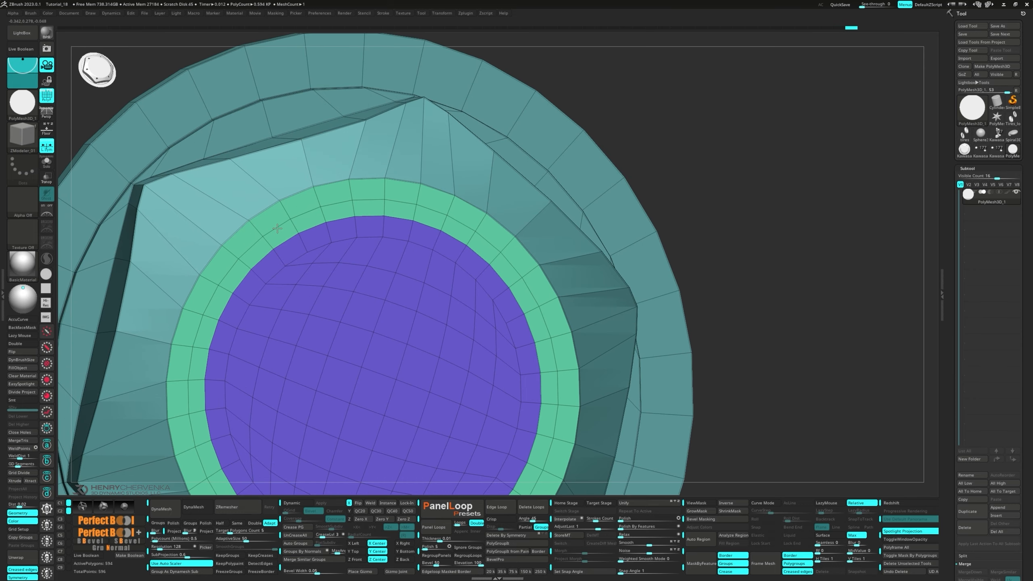
- Inspect the smoothed bolt without the polyframe and merge all of its faces into one polygroup
key(d)
key(shift+f)
ctrl+right_drag(328, 301, 302, 322)
alt+right_drag(302, 322, 277, 219)
key(shift+f)
- Mask all but the sloped faces around the cap with Transpose Polyloop, apply Polish By Features, and clear the mask
key(space)
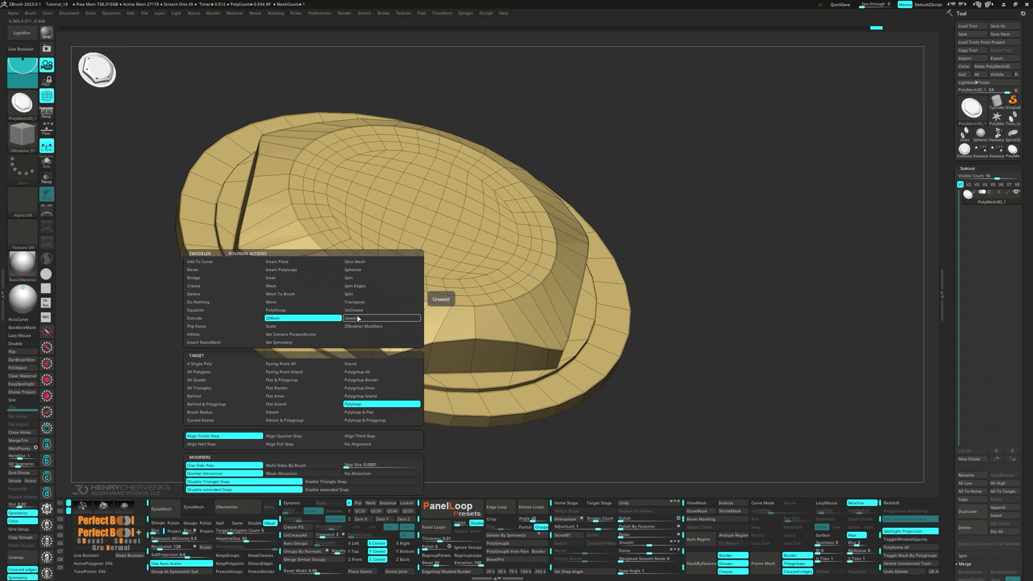
click(354, 305)
click(314, 268)
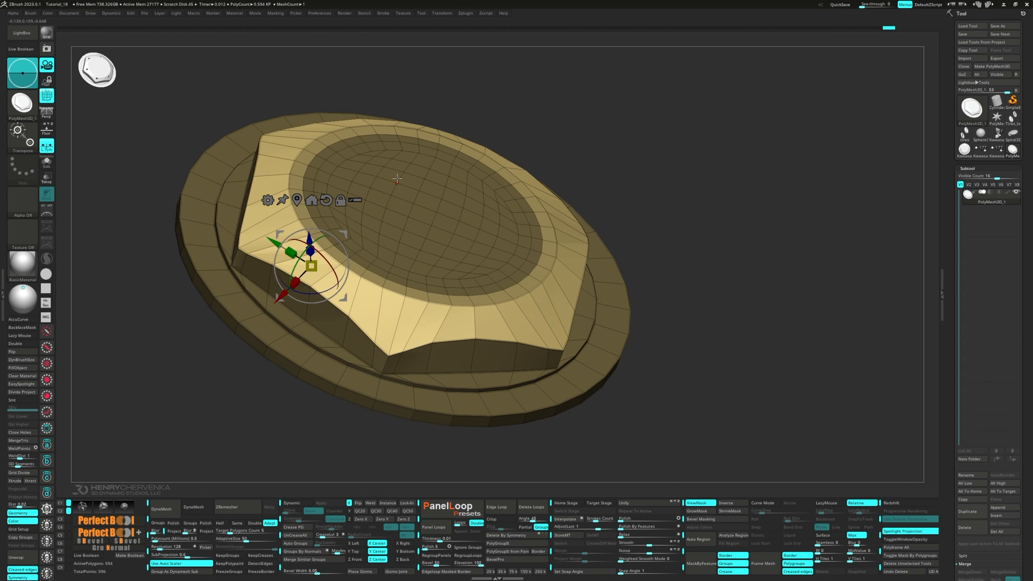
key(q)
click(620, 526)
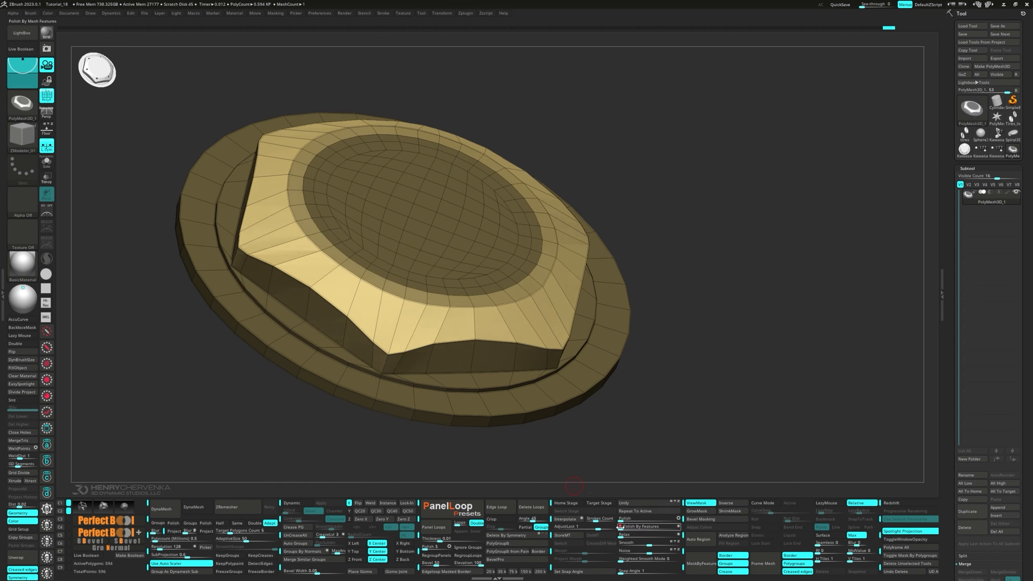
ctrl+drag(204, 391, 214, 376)
- Flatten the top of the bolt head with a horizontal ClipCurve in side view and clear the mask
mouse_move(311, 267)
right_down()
mouse_move(315, 305)
mouse_move(296, 242)
mouse_move(369, 258)
right_up()
ctrl+drag(279, 217, 638, 273)
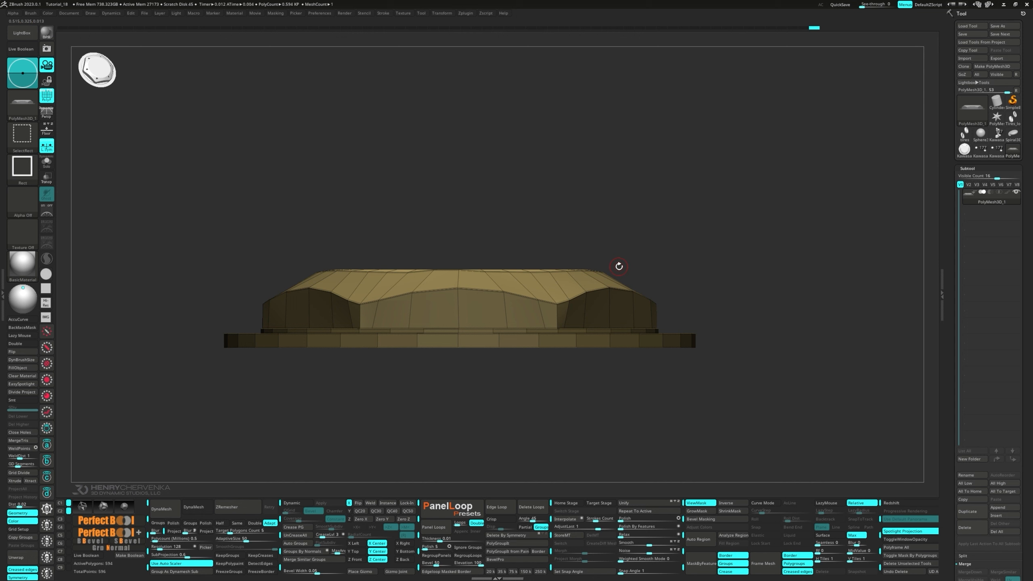
key(space)
click(630, 303)
ctrl+shift+drag(636, 269, 274, 268)
right_drag(274, 268, 352, 337)
ctrl+drag(184, 366, 190, 372)
- Insert three edge loops around the sloped faces of the bolt head with Insert Multiple EdgeLoops
key(space)
click(247, 249)
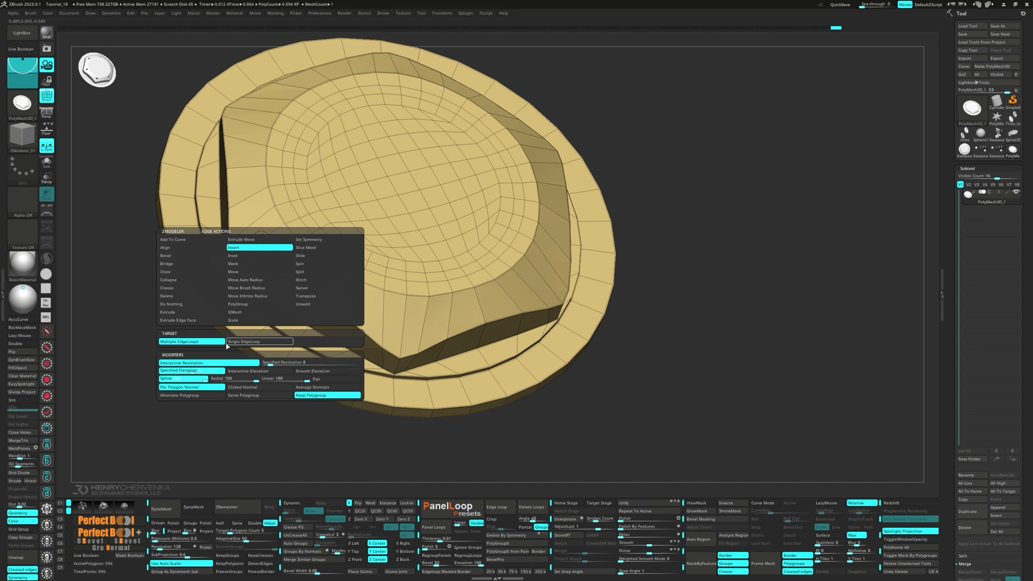
ctrl+right_drag(282, 224, 245, 264)
drag(243, 250, 261, 259)
- Split the point near each hexagon corner into a small octagon, using radial symmetry about Z with a count of 6
key(space)
click(175, 322)
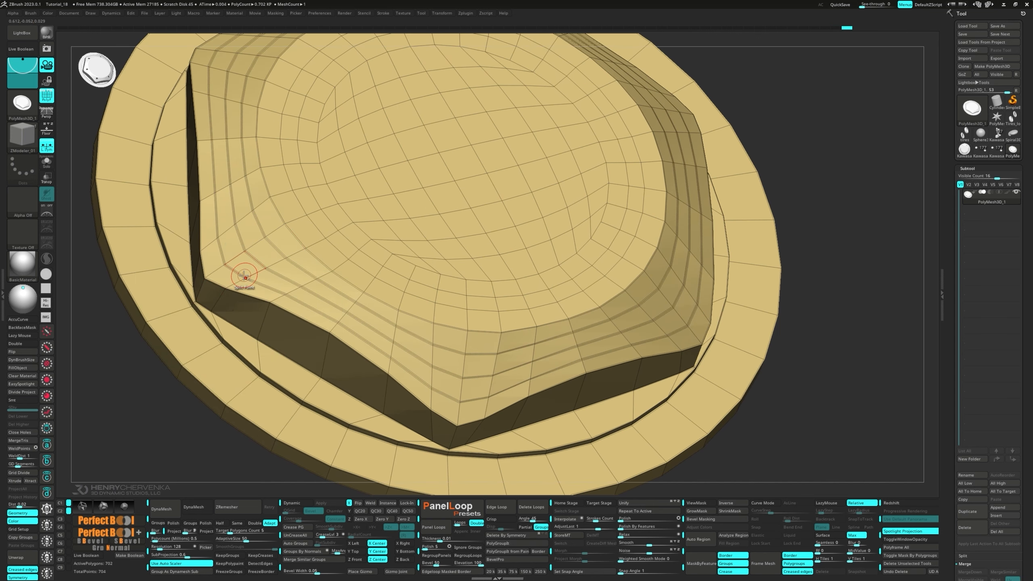
click(293, 235)
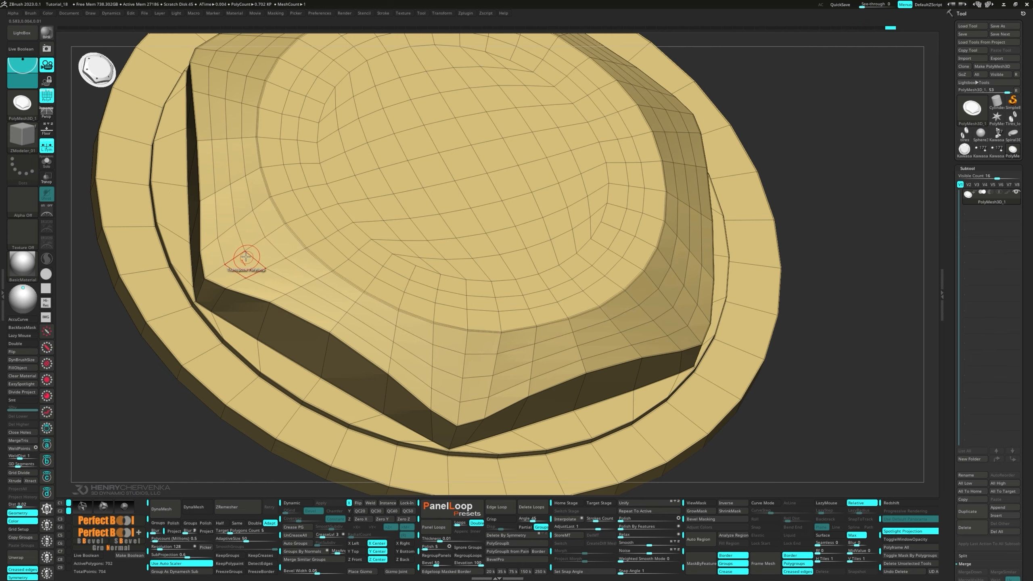
right_drag(247, 249, 255, 256)
ctrl+right_drag(256, 257, 257, 267)
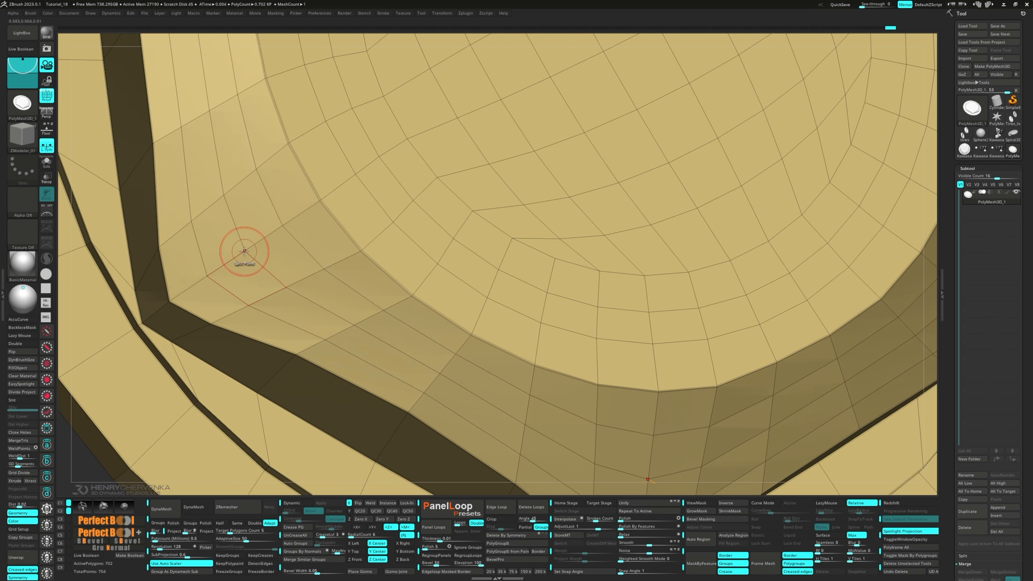
scroll(245, 250, up, 3)
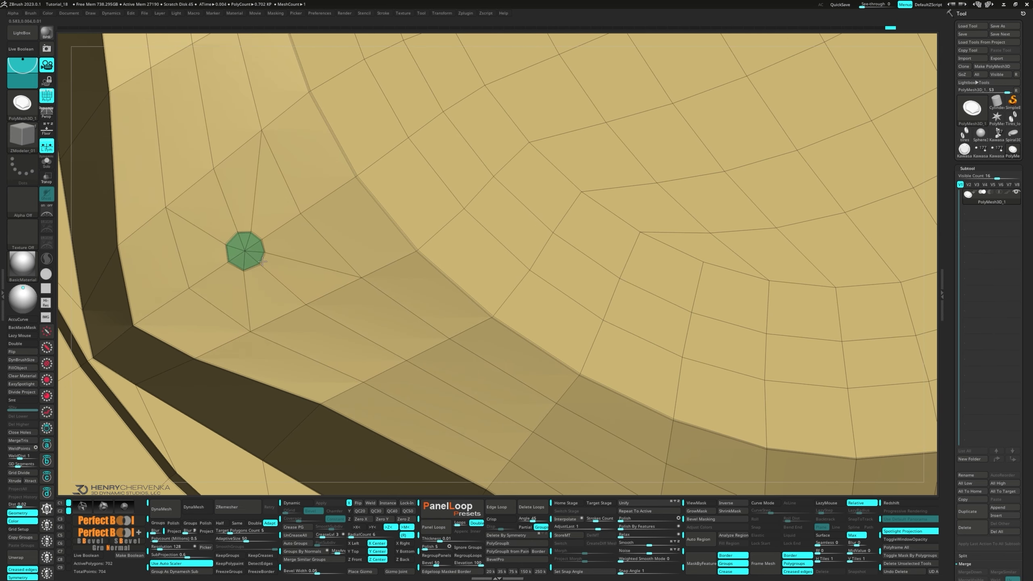
drag(263, 263, 291, 270)
scroll(291, 279, down, 6)
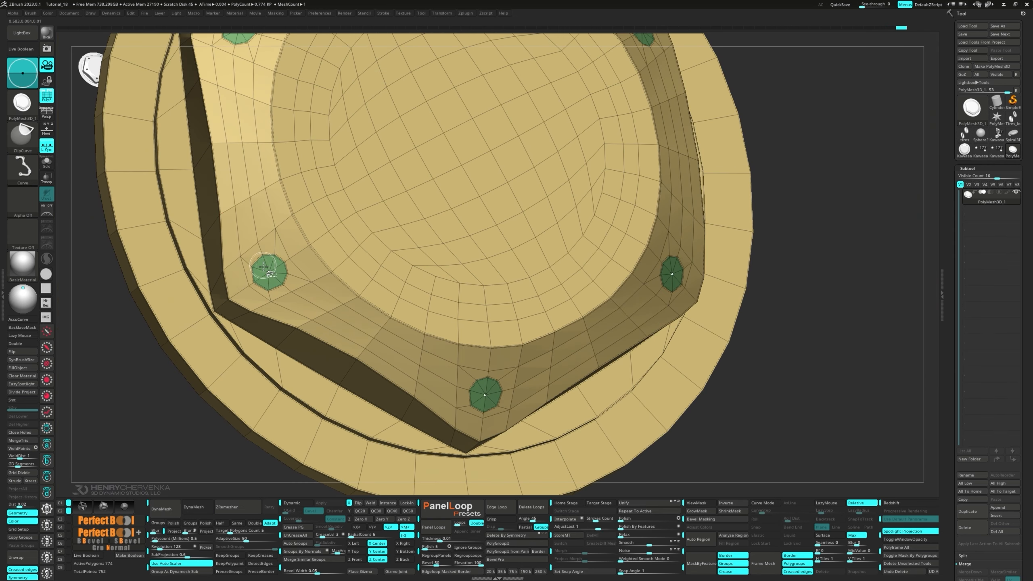
- Mask the bolt except for the corner octagons and the faces directly around them
ctrl+shift+click(265, 277)
ctrl+click(182, 373)
ctrl+shift+click(156, 384)
ctrl+click(156, 385)
scroll(250, 313, up, 5)
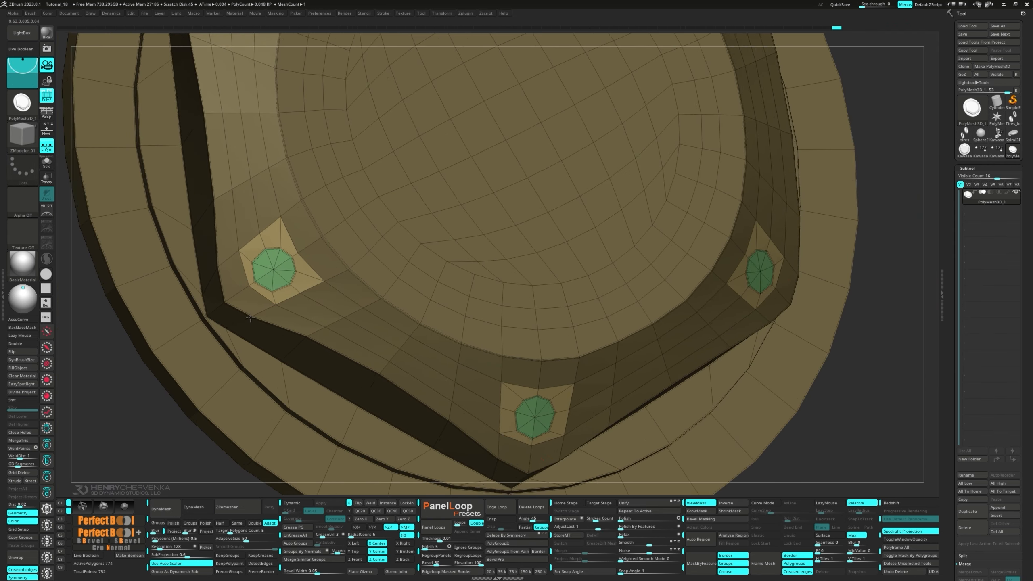
- Round the corner octagons with repeated Polish By Features and clear the mask
click(624, 530)
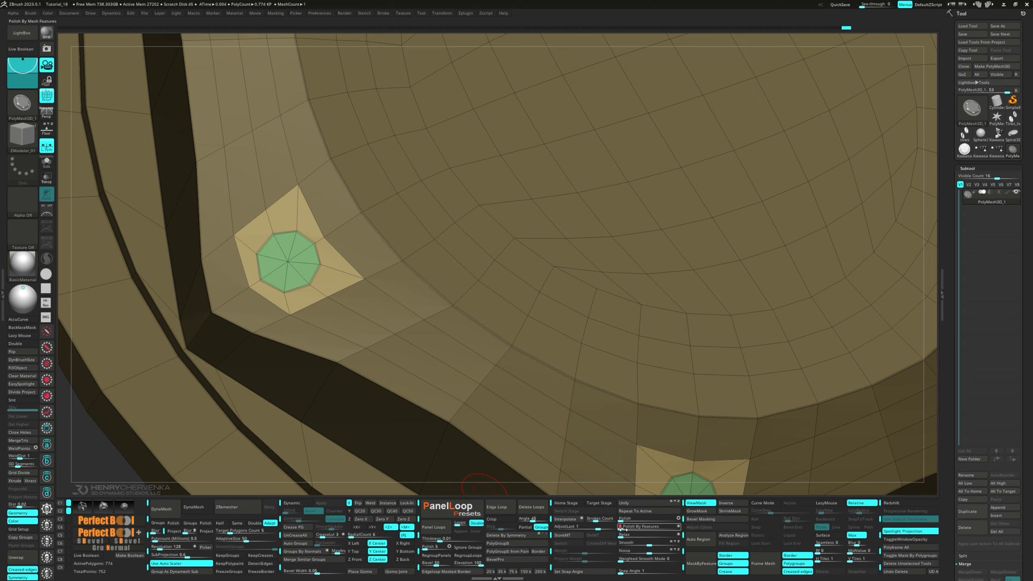
click(624, 530)
click(624, 530)
right_drag(427, 369, 355, 269)
right_drag(340, 304, 262, 358)
ctrl+drag(235, 406, 259, 414)
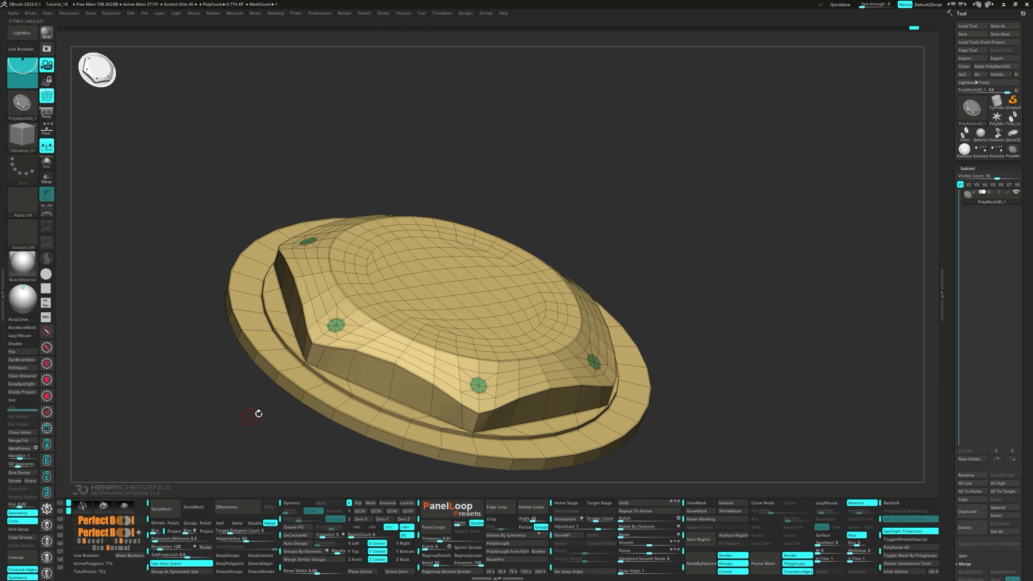
- Inset the corner octagons, mask everything except their inner faces, and reset the gizmo orientation
ctrl+right_drag(359, 335, 391, 369)
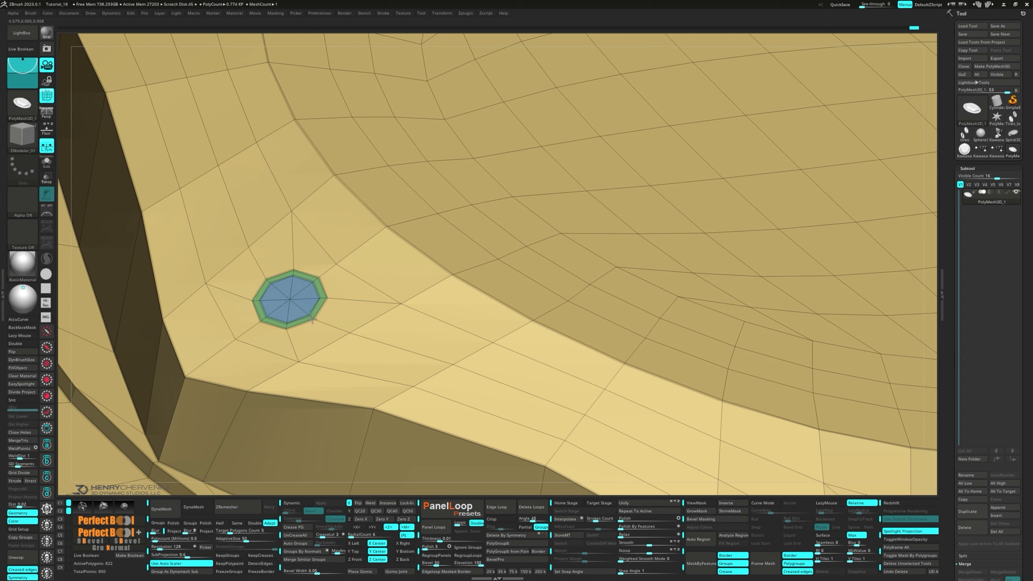
key(w)
ctrl+click(290, 299)
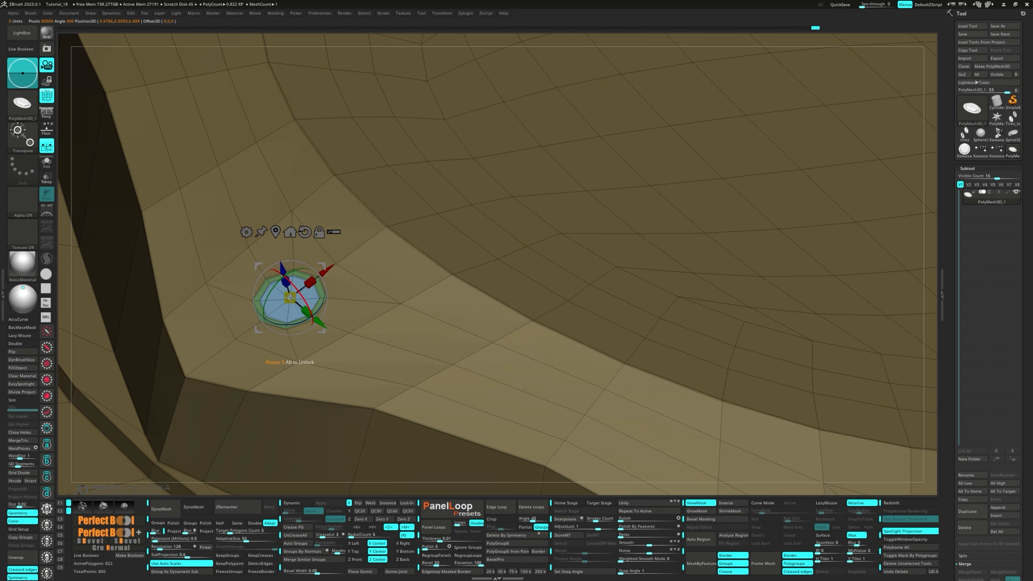
key(f)
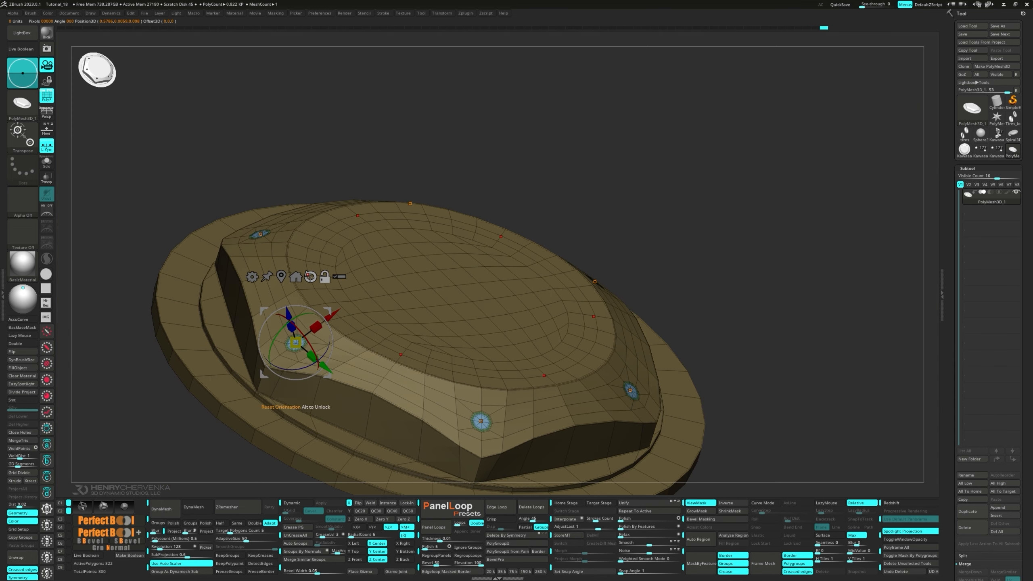
click(310, 277)
ctrl+right_drag(240, 301, 146, 276)
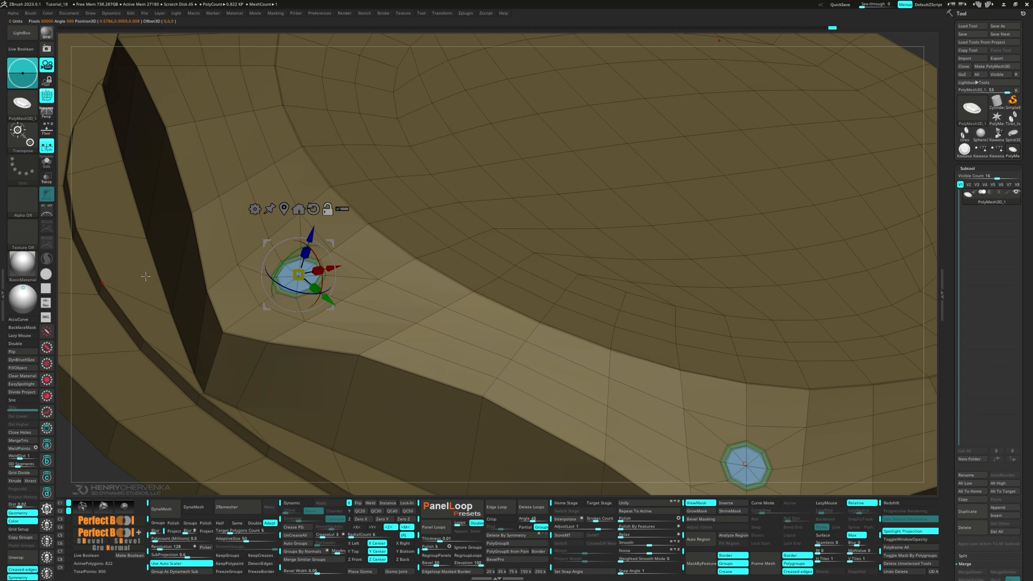
- Extrude the inner octagon faces down into the bolt along Z to form six corner holes, and clear the mask
drag(311, 235, 301, 267)
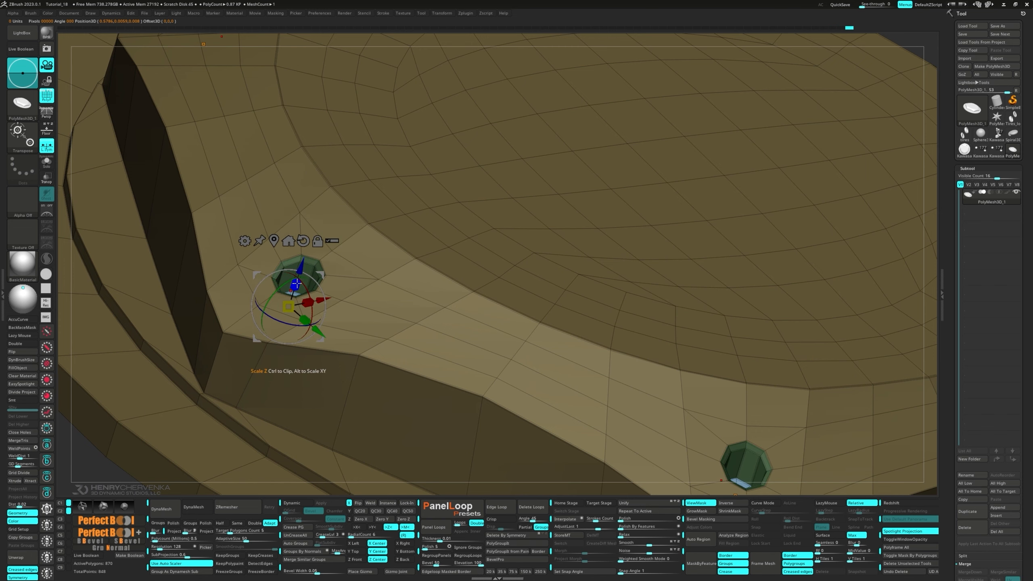
right_drag(238, 403, 294, 335)
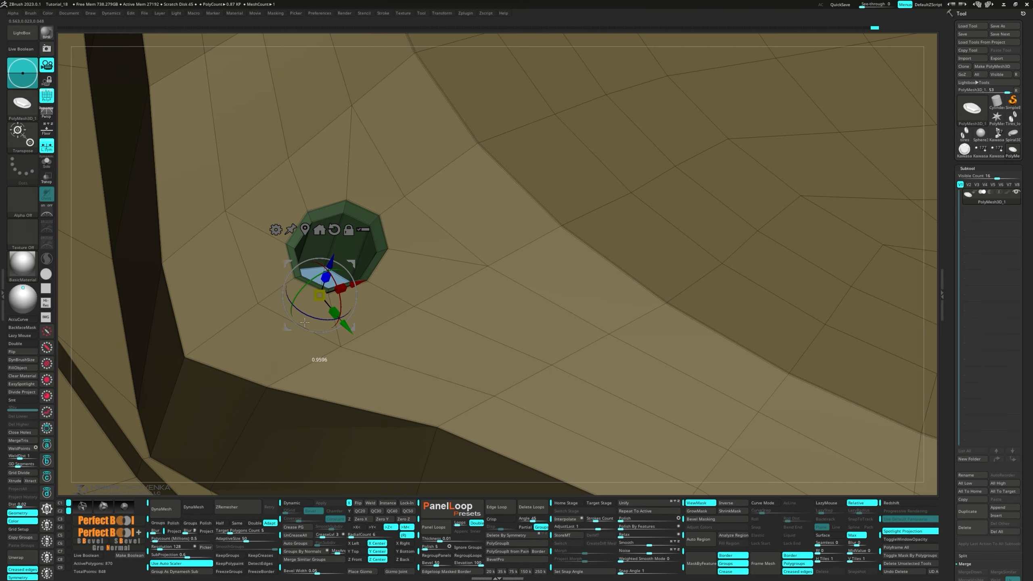
key(f)
ctrl+drag(111, 403, 132, 422)
- Turn on Dynamic Subdivision and uncrease the corner hole's polygroup island with ZModeler
key(q)
mouse_move(260, 387)
alt+right_down()
mouse_move(270, 318)
mouse_move(305, 291)
mouse_move(311, 308)
mouse_move(292, 318)
alt+right_up()
key(d)
key(space)
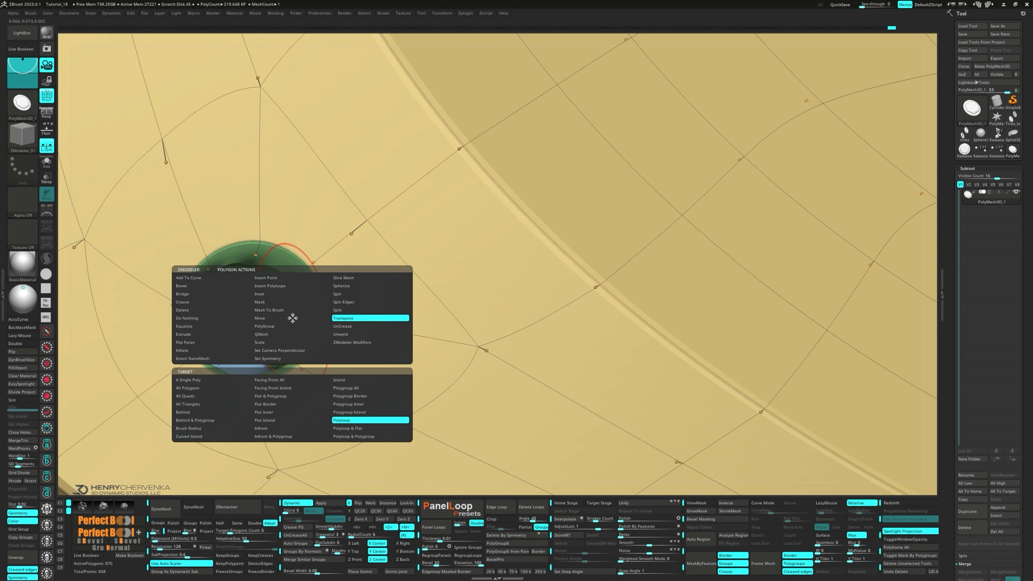
click(347, 327)
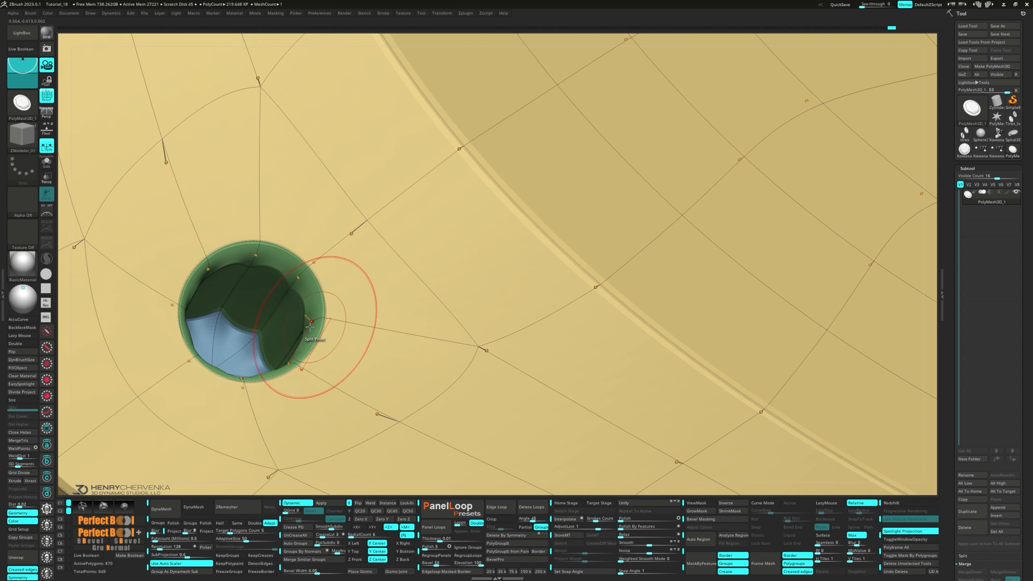
click(290, 319)
- Crease the corner hole's faces with the ZModeler polygon Crease action
key(space)
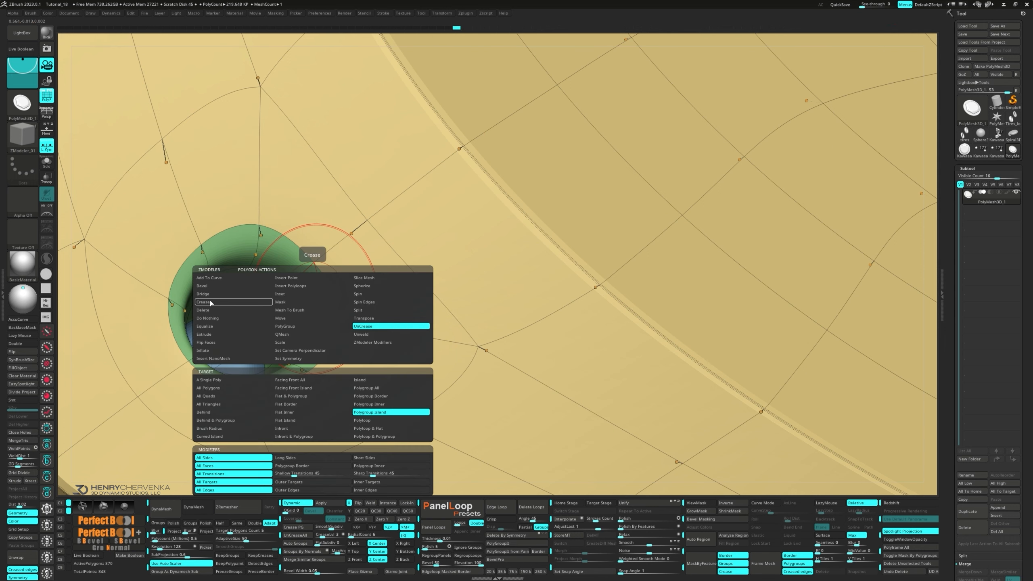
click(210, 303)
click(314, 309)
ctrl+right_drag(280, 321, 289, 277)
- Merge the bolt into one polygroup, hide the polyframe, and inspect the smoothed head with its corner holes
key(ctrl+w)
key(shift+f)
ctrl+right_drag(373, 323, 339, 264)
right_drag(339, 263, 208, 286)
right_drag(207, 286, 266, 286)
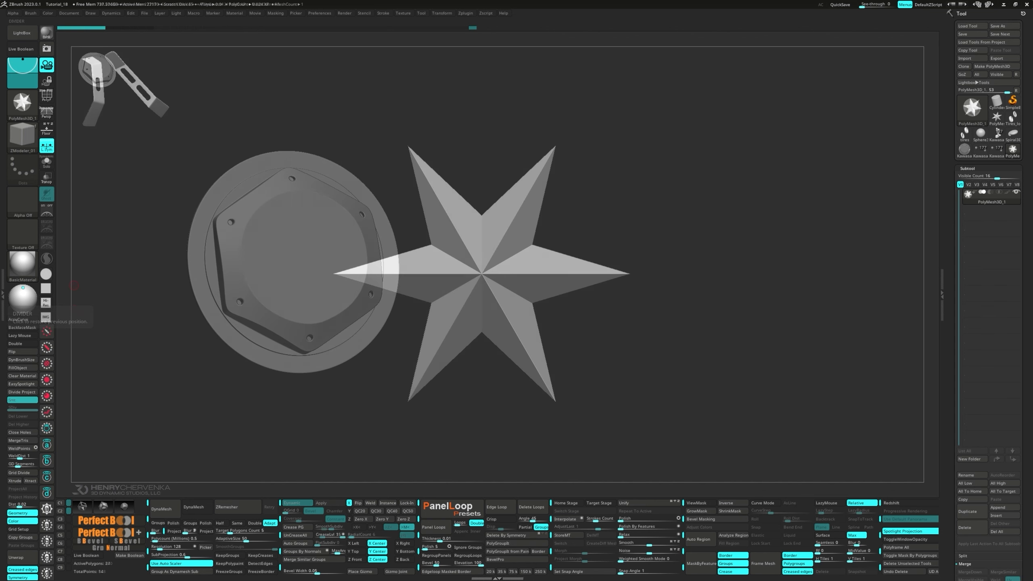
- Replace the new star mesh with a flat single-polygon plane from the gizmo's primitives
shift+right_drag(260, 352, 337, 313)
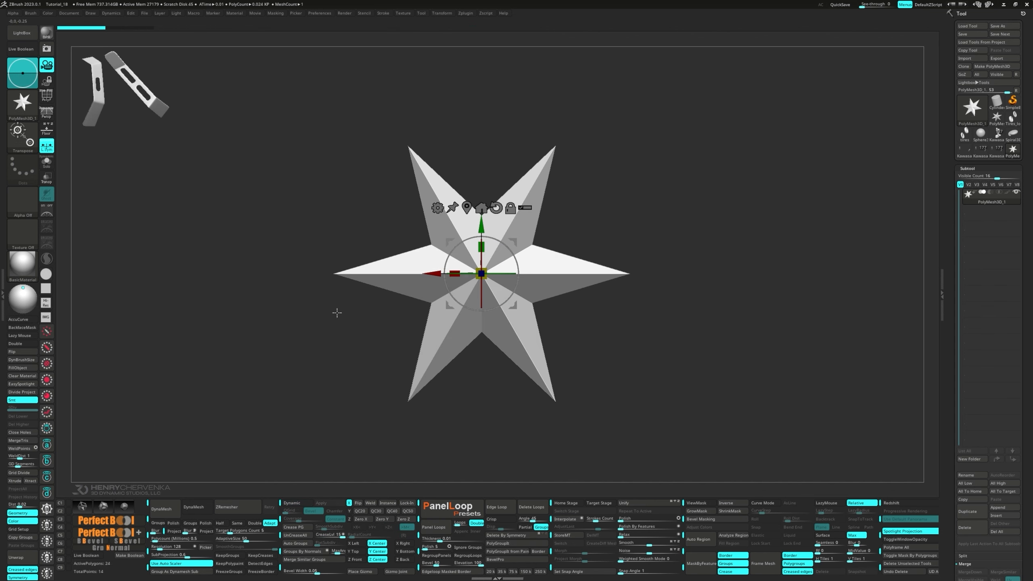
click(437, 207)
click(570, 205)
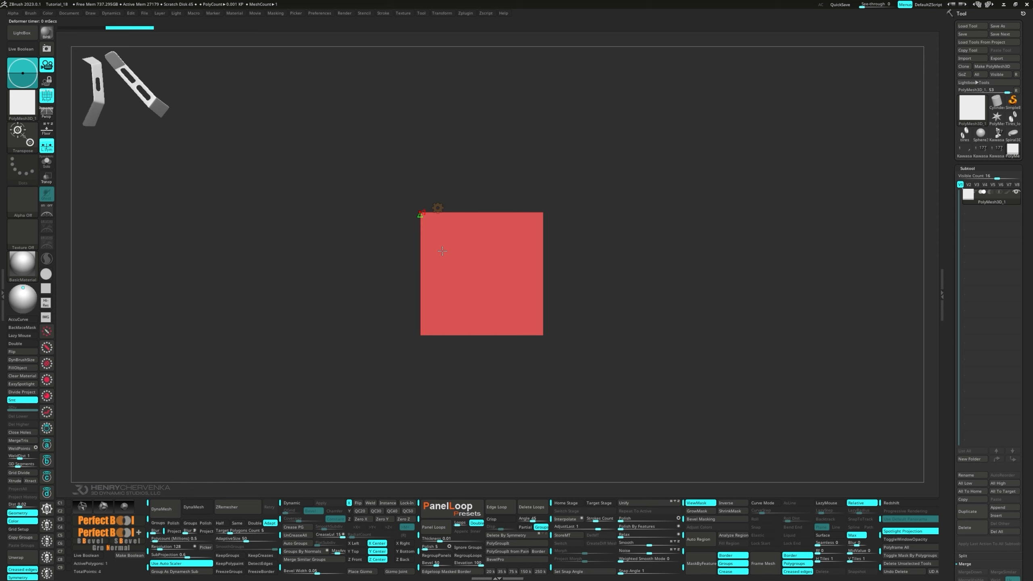
key(w)
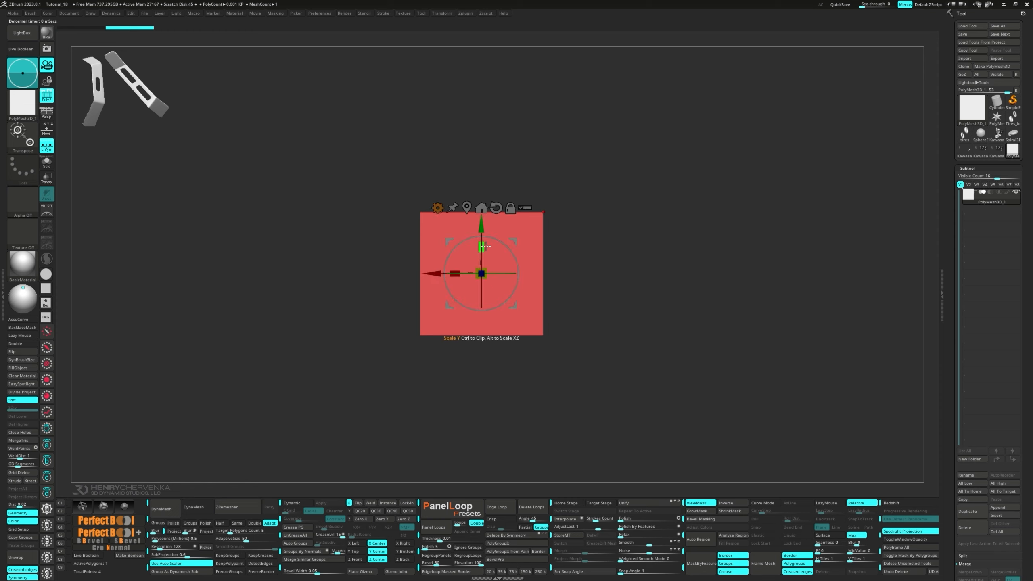
- Scale the plane down along Y into a long, narrow horizontal strip
drag(484, 246, 504, 327)
ctrl+right_drag(568, 285, 646, 450)
mouse_move(481, 247)
mouse_down()
mouse_move(494, 307)
mouse_move(493, 288)
mouse_up()
- Insert two single edge loops across the strip, one about a quarter of its length from each end
key(q)
key(space)
click(331, 310)
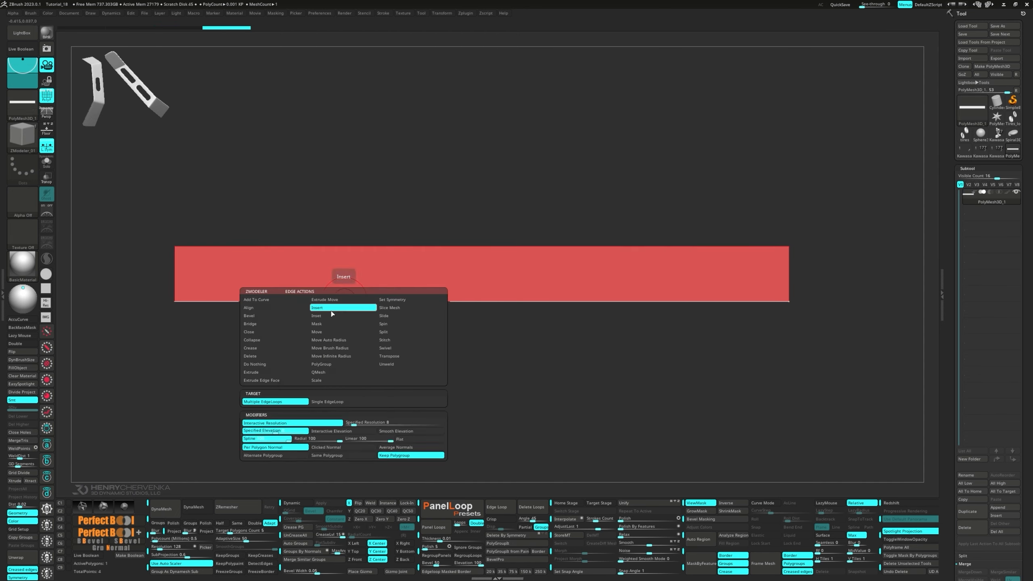
click(328, 402)
click(337, 302)
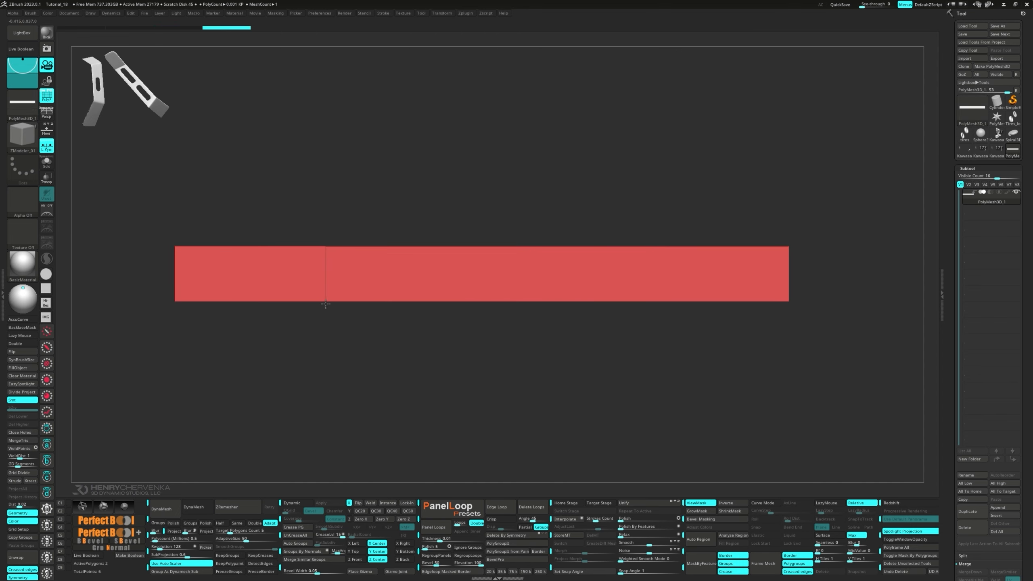
click(645, 301)
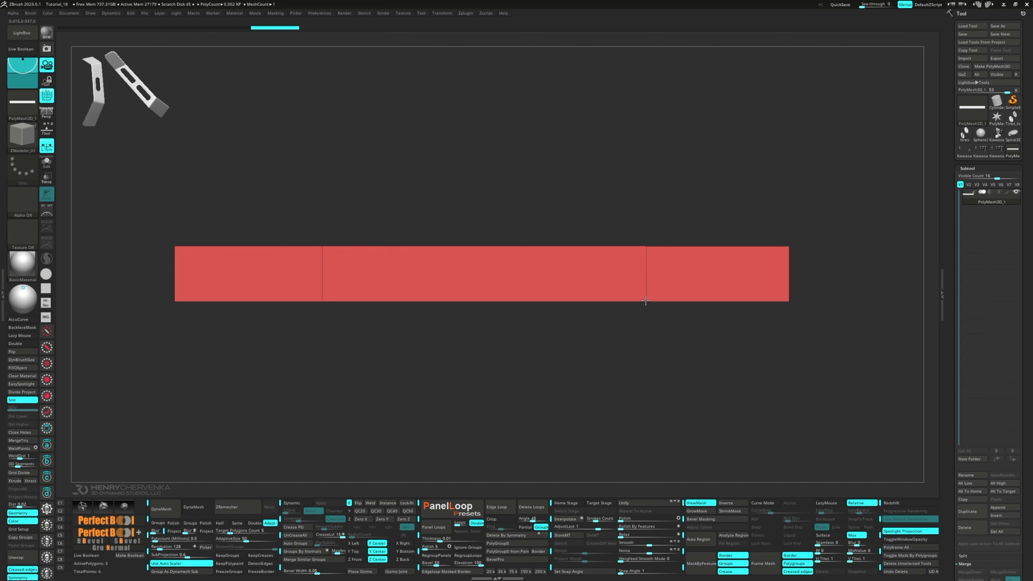
- Mask everything except the strip's left end section, rotate that section about its edge loop to form a bend, and clear the mask
alt+drag(354, 340, 431, 354)
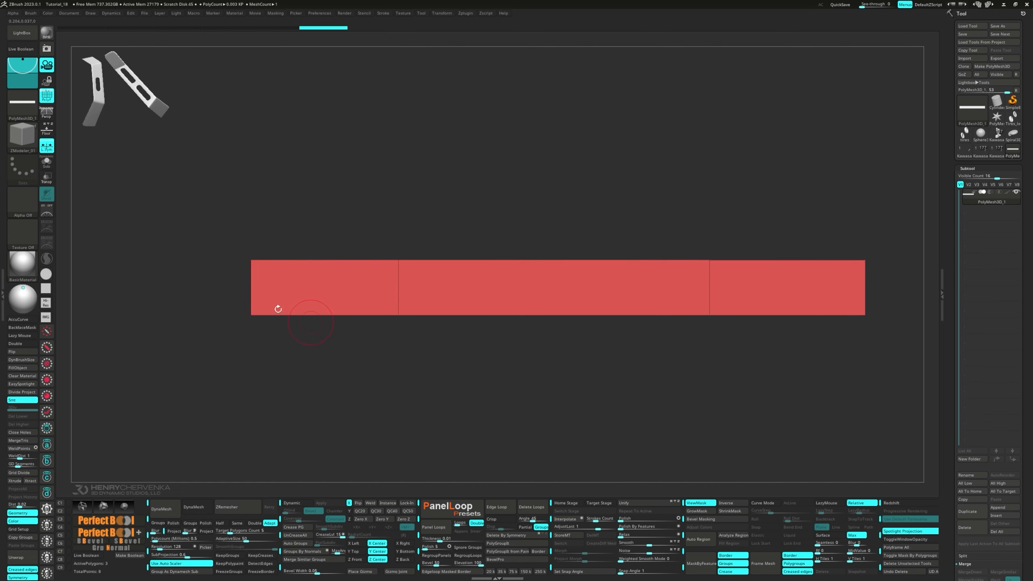
ctrl+drag(212, 244, 271, 323)
ctrl+click(304, 358)
key(w)
alt+click(397, 288)
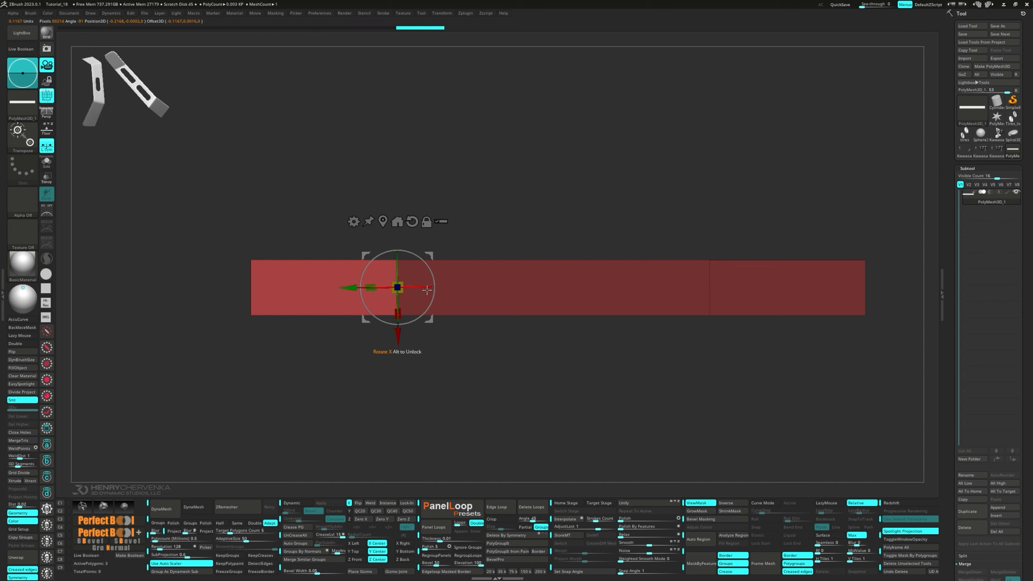
mouse_move(425, 294)
mouse_down()
mouse_move(441, 242)
mouse_move(431, 291)
mouse_move(443, 304)
mouse_up()
alt+right_drag(675, 352, 501, 351)
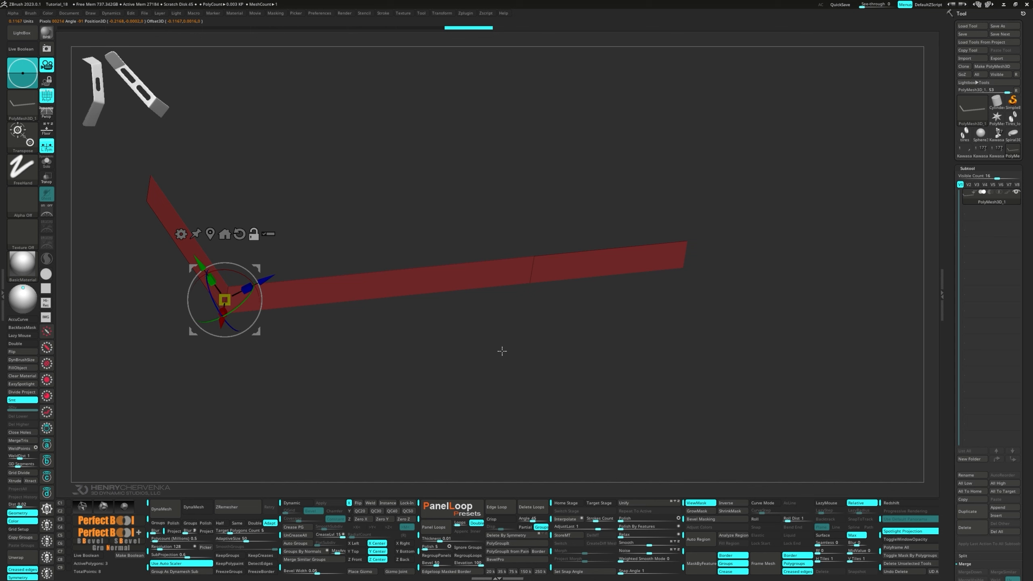
ctrl+drag(501, 351, 516, 360)
- Mask everything except the right end section, rotate it about its edge loop opposite to the first bend, and clear the mask
ctrl+drag(752, 217, 606, 320)
ctrl+click(598, 321)
right_drag(545, 303, 526, 258)
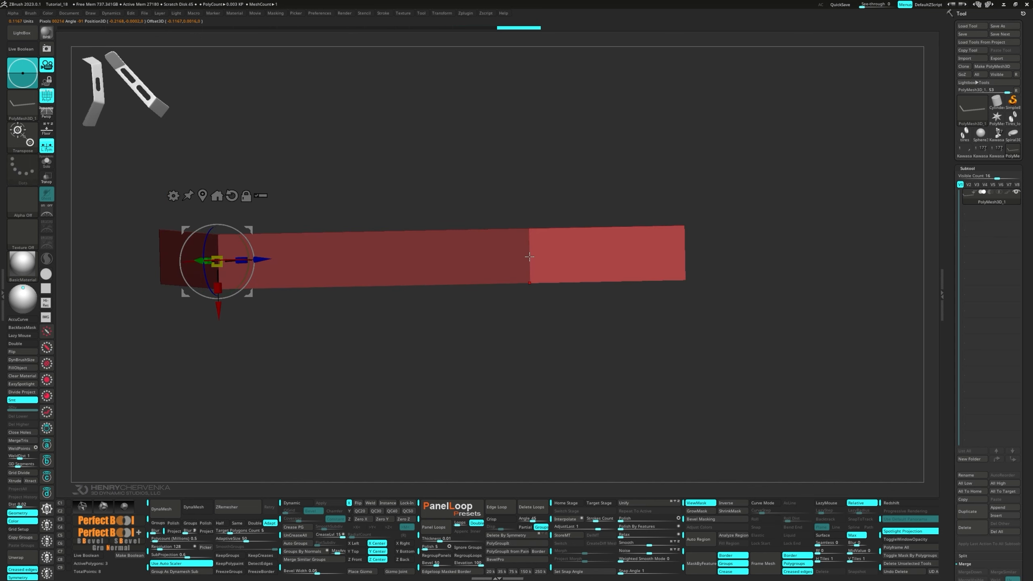
alt+click(529, 256)
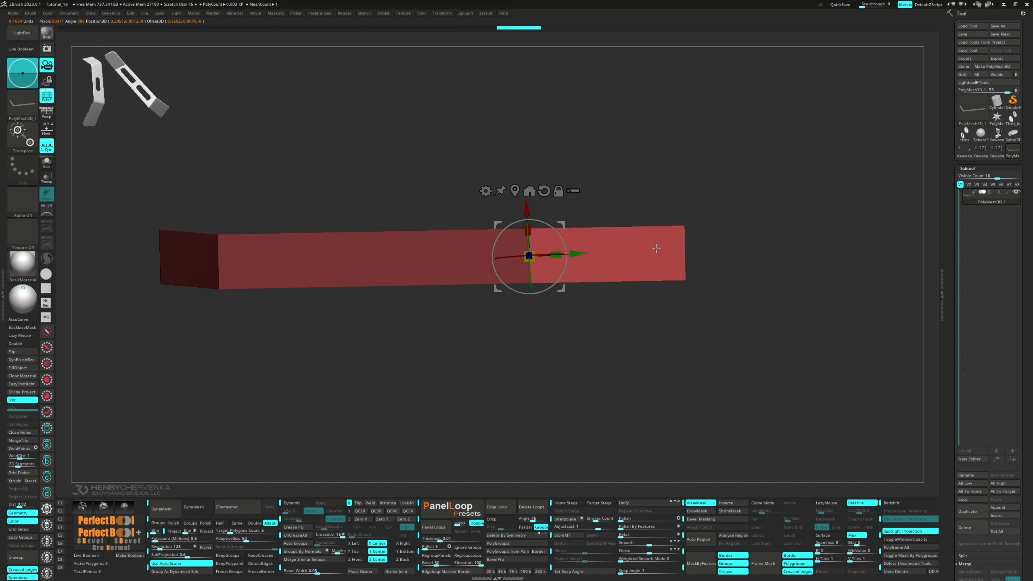
right_drag(633, 274, 647, 313)
drag(564, 278, 589, 305)
ctrl+right_drag(635, 319, 649, 291)
ctrl+drag(650, 291, 664, 300)
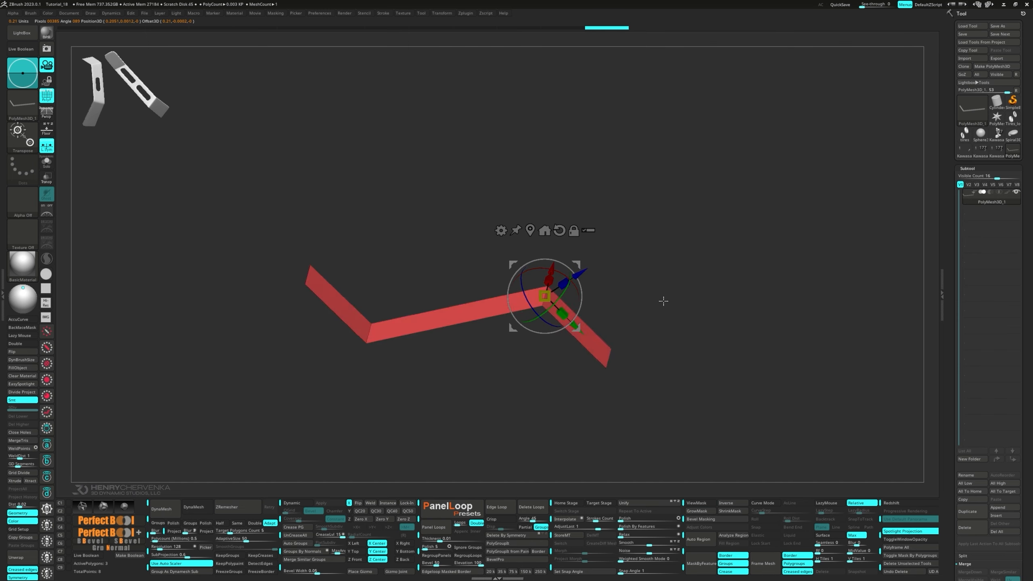
- Insert three evenly spaced edge loops across the middle section with the multiple edge loops target
right_drag(664, 299, 602, 321)
key(q)
right_drag(456, 260, 498, 333)
alt+right_drag(498, 334, 497, 371)
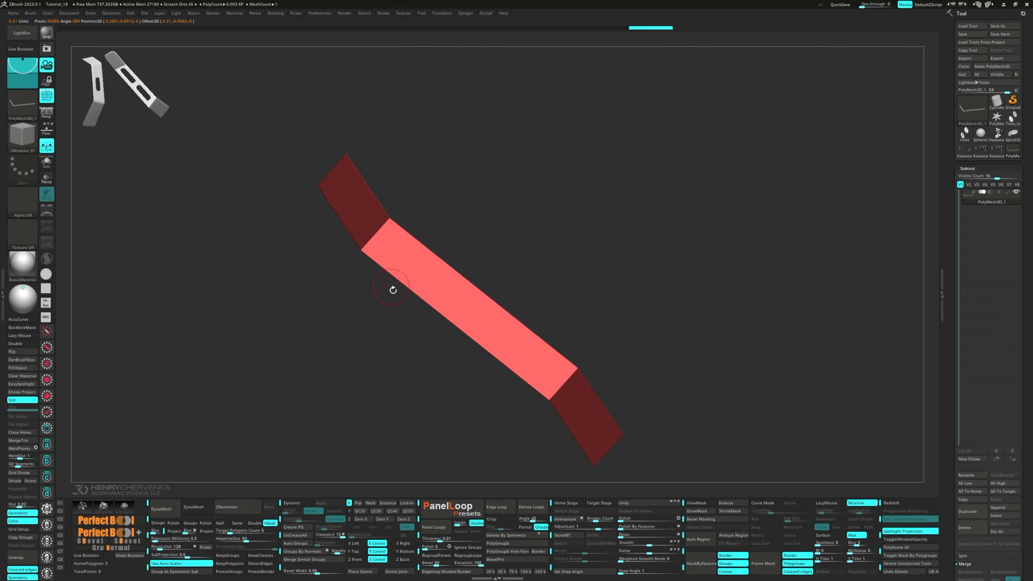
key(shift+f)
key(shift+f)
key(space)
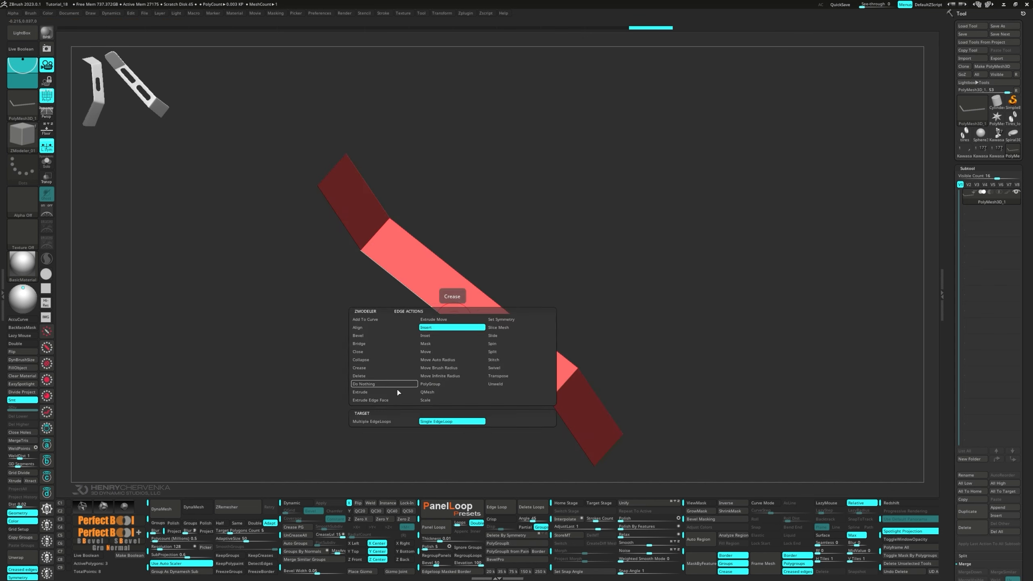
click(377, 421)
click(457, 324)
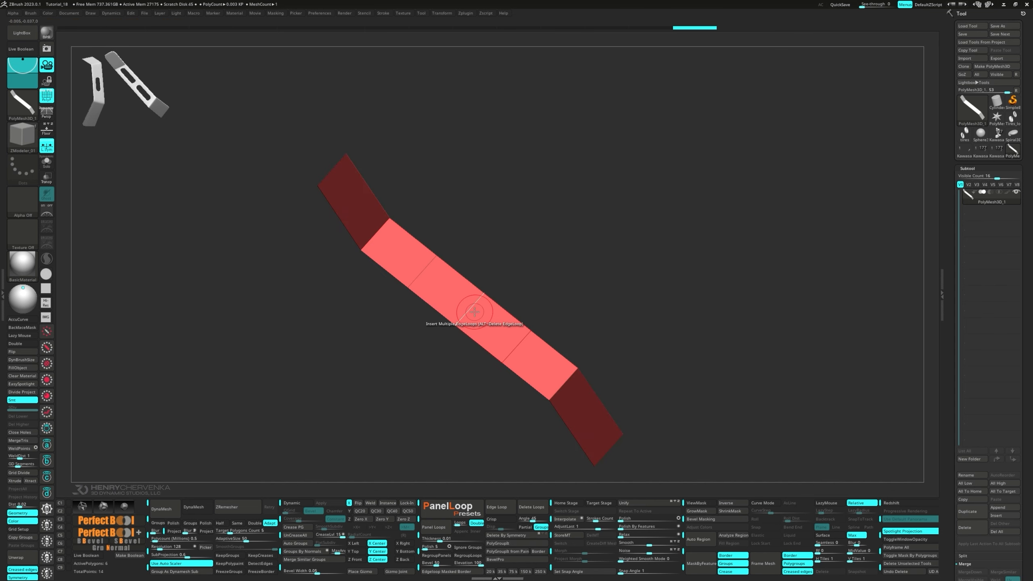
- Bevel the middle section's center edge loop into two close loops and merge the whole mesh into one polygroup
key(space)
click(393, 329)
click(475, 311)
key(ctrl+w)
key(f)
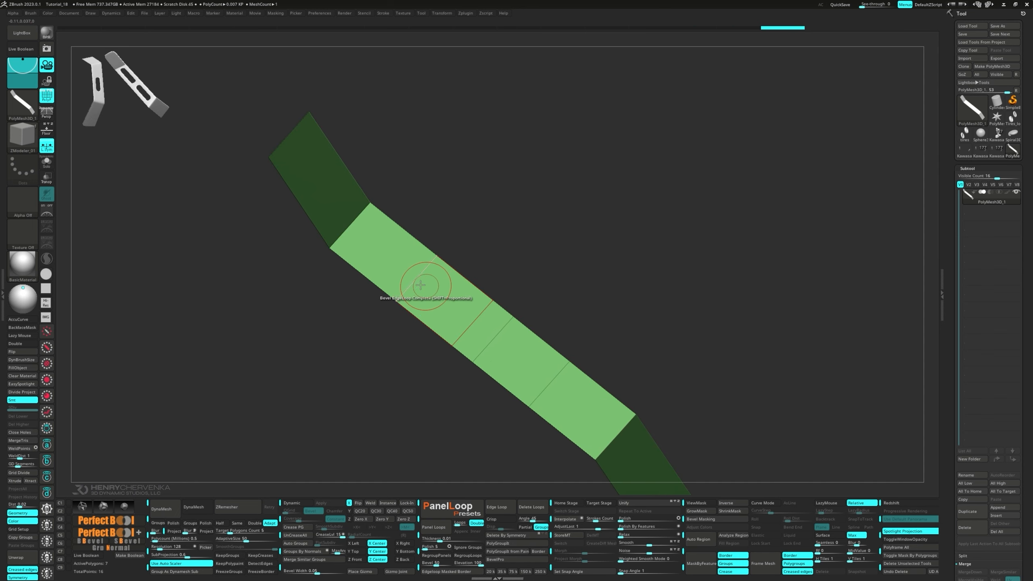
- Try to insert multiple crosswise edge loops into the upper half of the middle section
right_drag(404, 276, 400, 275)
key(space)
click(352, 277)
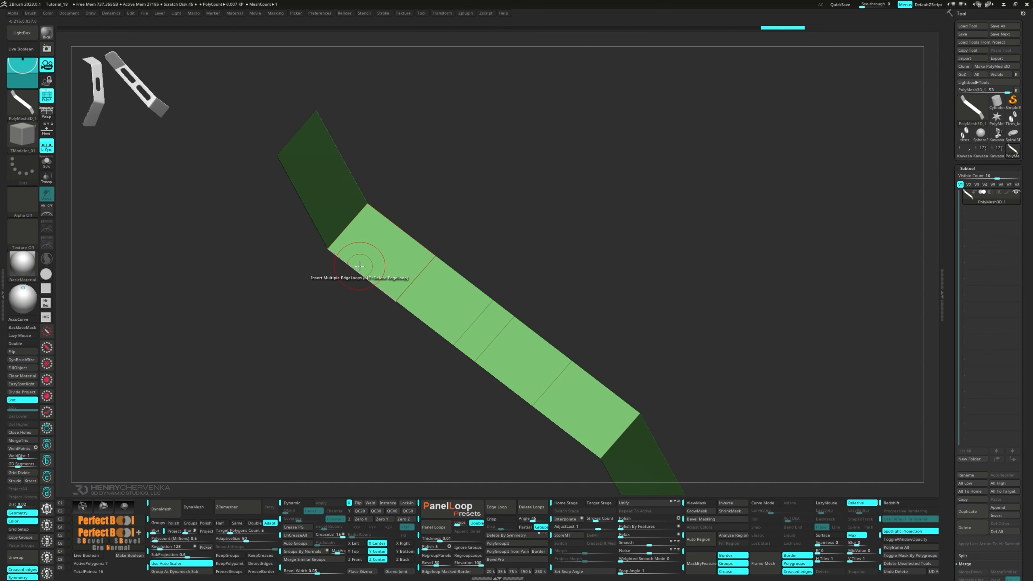
click(383, 291)
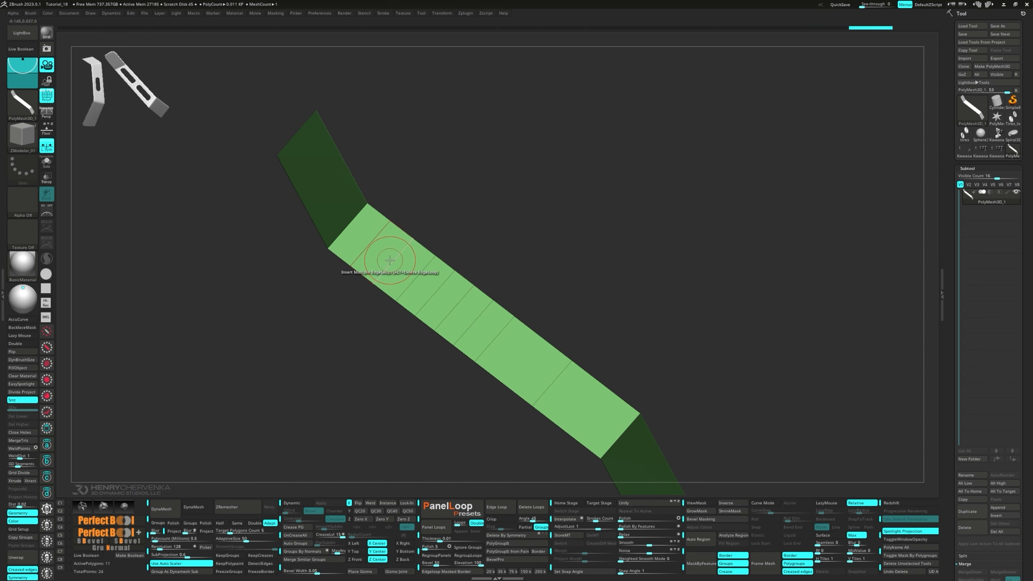
key(ctrl+z)
key(ctrl+z)
- Insert lengthwise edge loops, keeping only one near each long side, and add crosswise loops in the middle section's upper half
drag(415, 282, 437, 300)
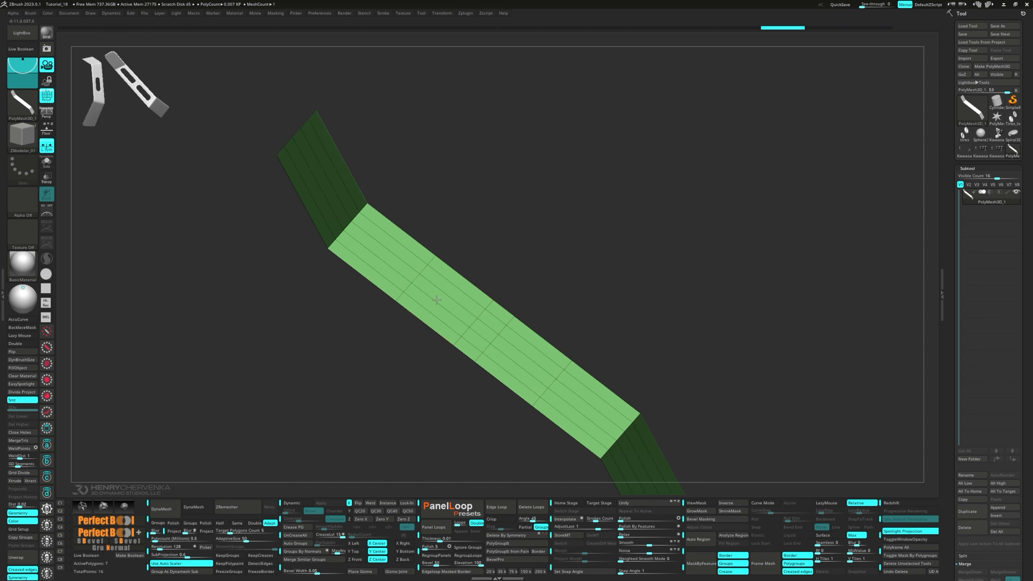
alt+click(440, 290)
alt+click(432, 298)
right_drag(436, 296, 368, 263)
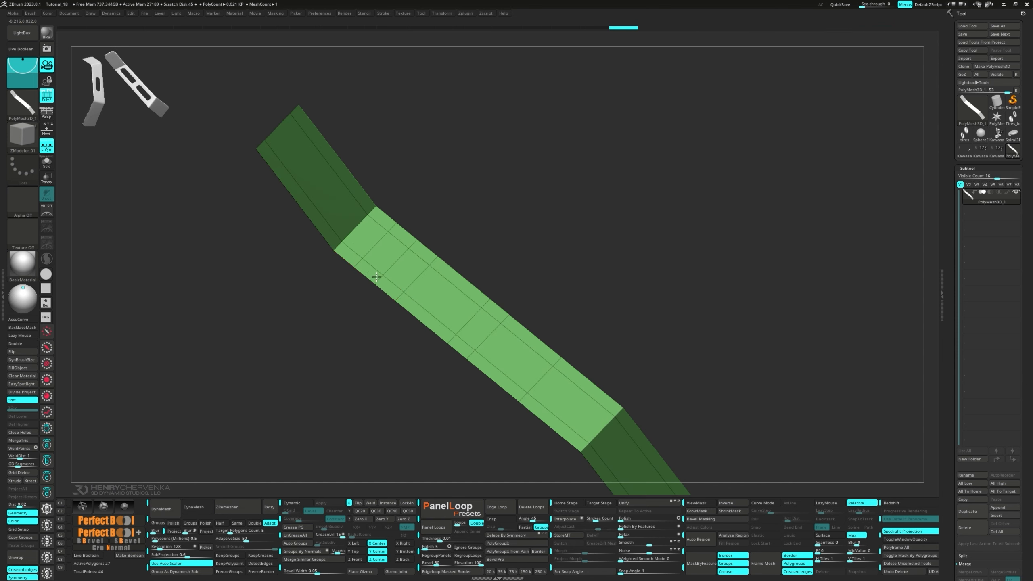
drag(376, 277, 377, 278)
alt+right_drag(432, 321, 379, 262)
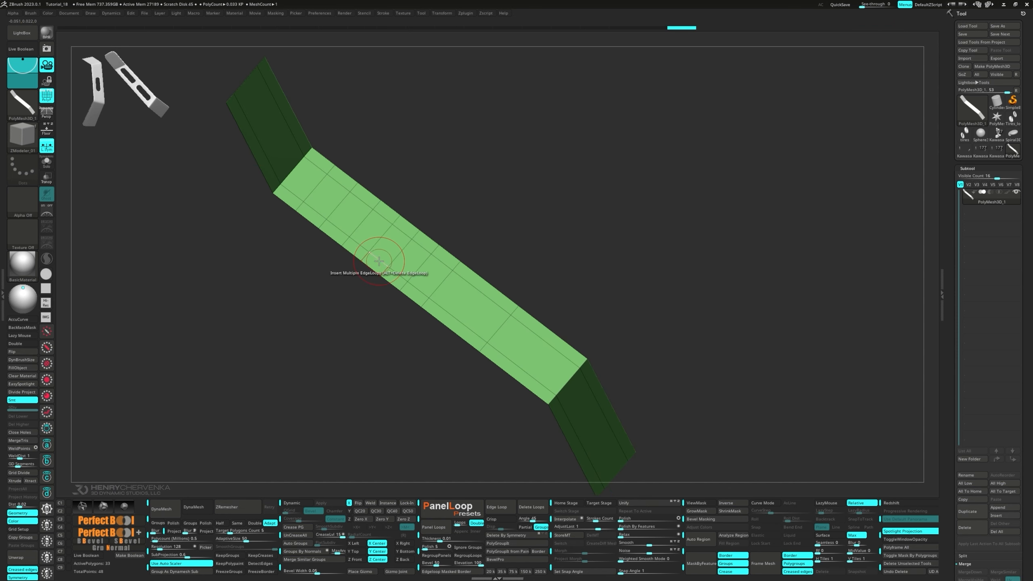
- Inset the central row of polygons in the middle section's upper half to outline the first slot
key(space)
click(331, 199)
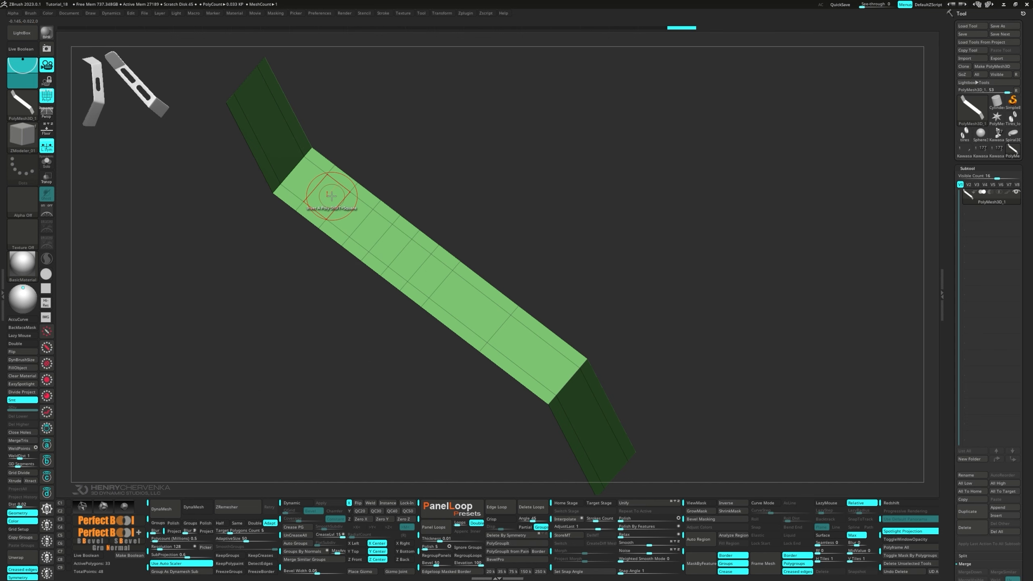
drag(330, 196, 404, 254)
- Insert matching crosswise edge loops in the middle section's lower half and inset its central row of polygons for the second slot
alt+right_drag(408, 258, 328, 202)
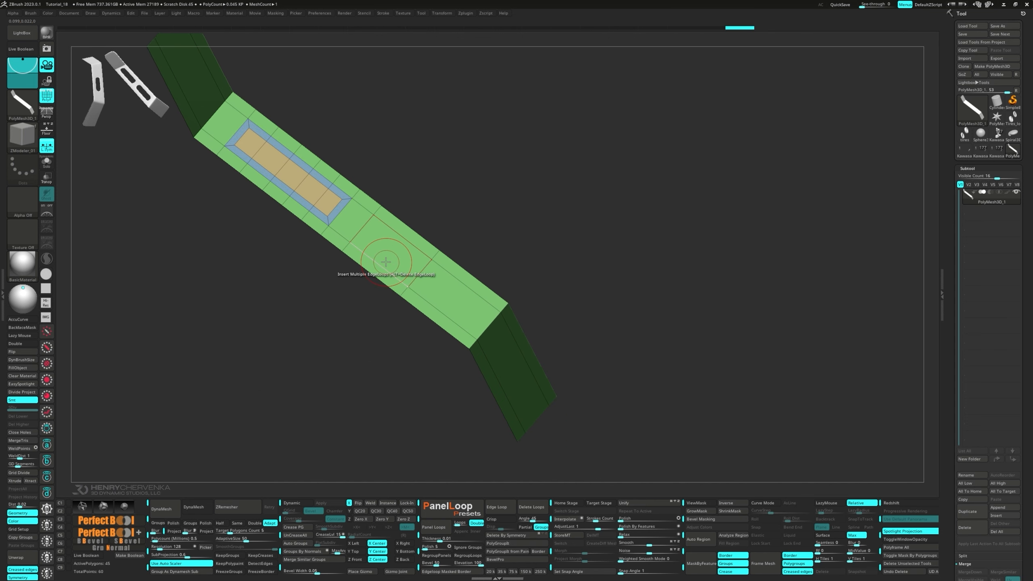
click(459, 308)
alt+drag(455, 300, 377, 240)
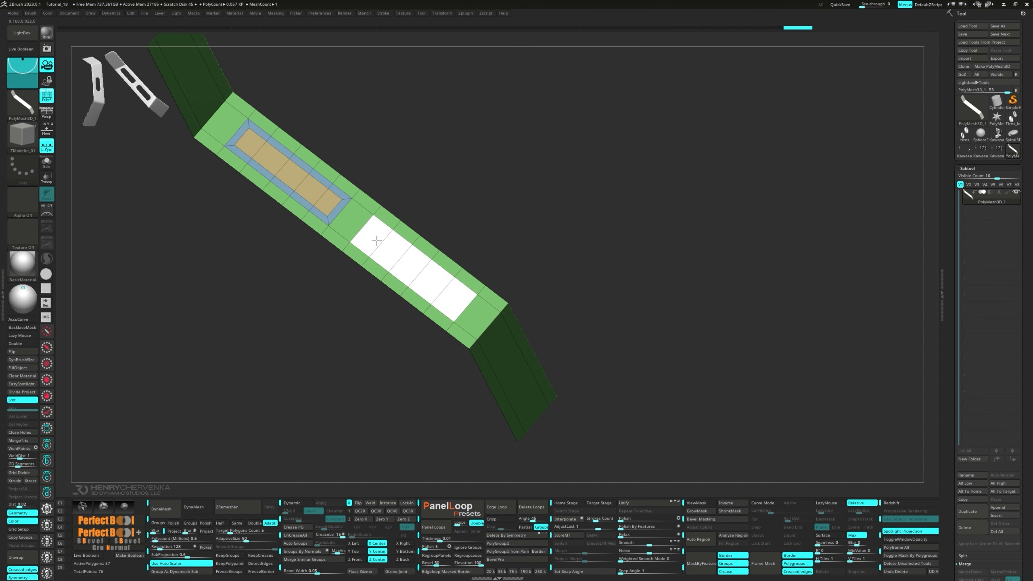
click(377, 242)
right_drag(391, 267, 363, 227)
- Isolate the inner polygroup of both insets and delete it to open the two slots
right_drag(363, 227, 430, 296)
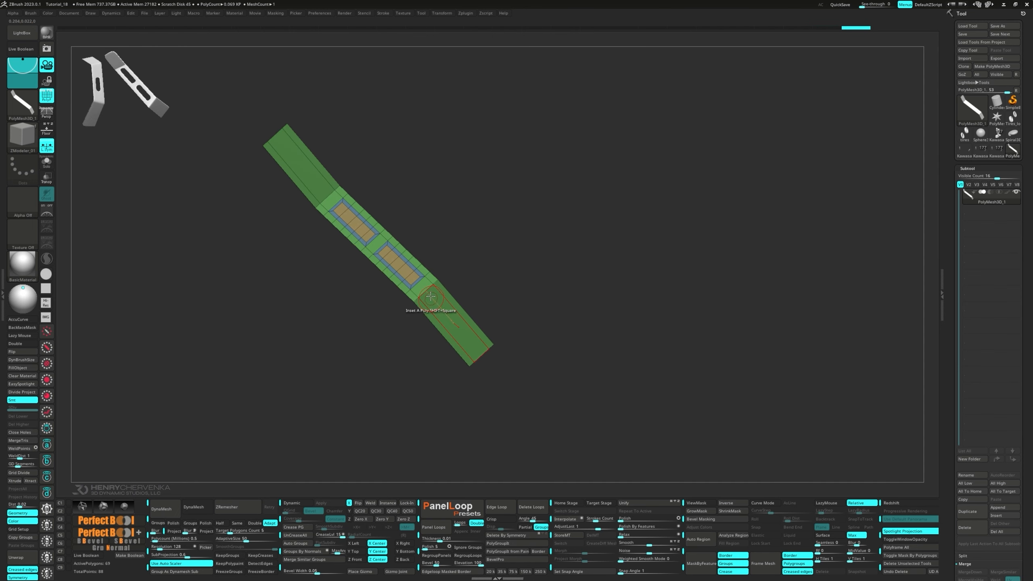
ctrl+shift+click(397, 263)
ctrl+shift+click(353, 342)
key(Delete)
- Insert multiple crosswise edge loops into both angled end sections of the strip
right_drag(294, 184, 299, 166)
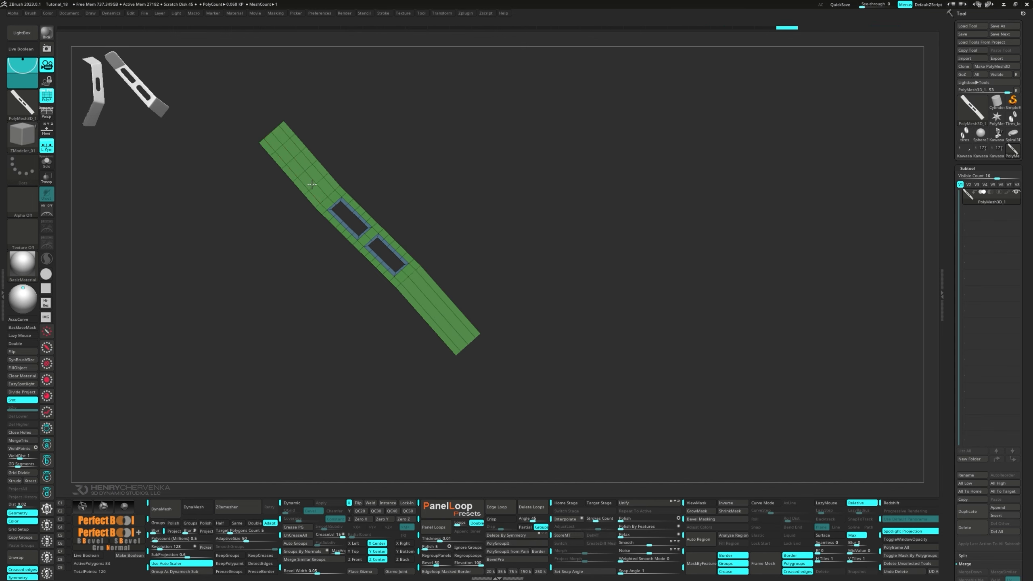
click(435, 307)
right_drag(434, 307, 402, 294)
right_drag(309, 221, 235, 153)
alt+right_drag(236, 152, 333, 229)
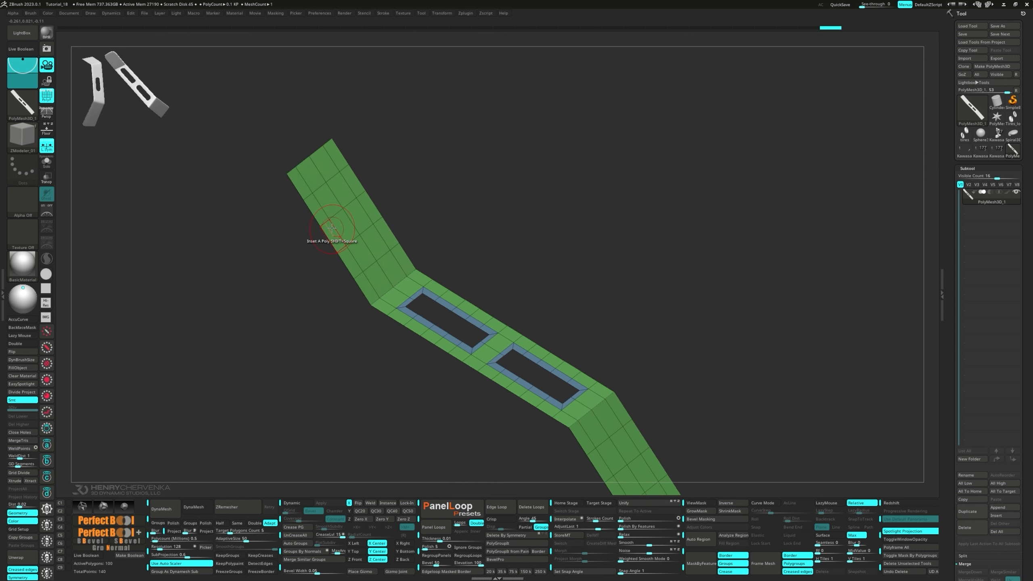
- Try to extrude all of the strip's polygons to give it thickness
key(space)
click(230, 260)
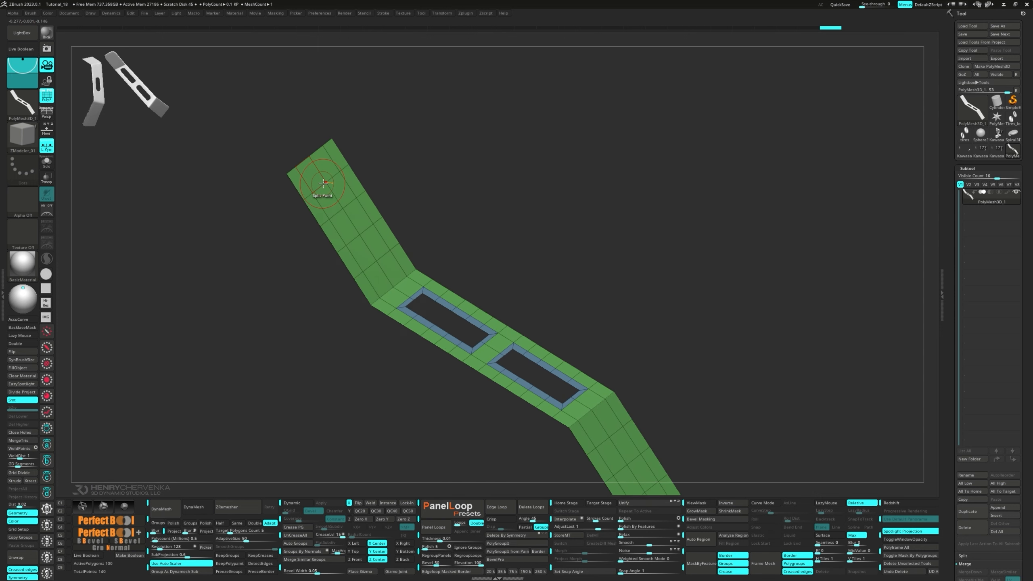
right_drag(323, 181, 318, 179)
drag(317, 180, 318, 200)
key(ctrl+z)
key(ctrl+z)
- Flip the strip's normals and extrude all its polygons into a thin plate displayed with dynamic subdivision
click(28, 352)
mouse_move(362, 293)
right_down()
mouse_move(424, 296)
mouse_move(381, 269)
mouse_move(403, 300)
mouse_move(382, 267)
right_up()
key(d)
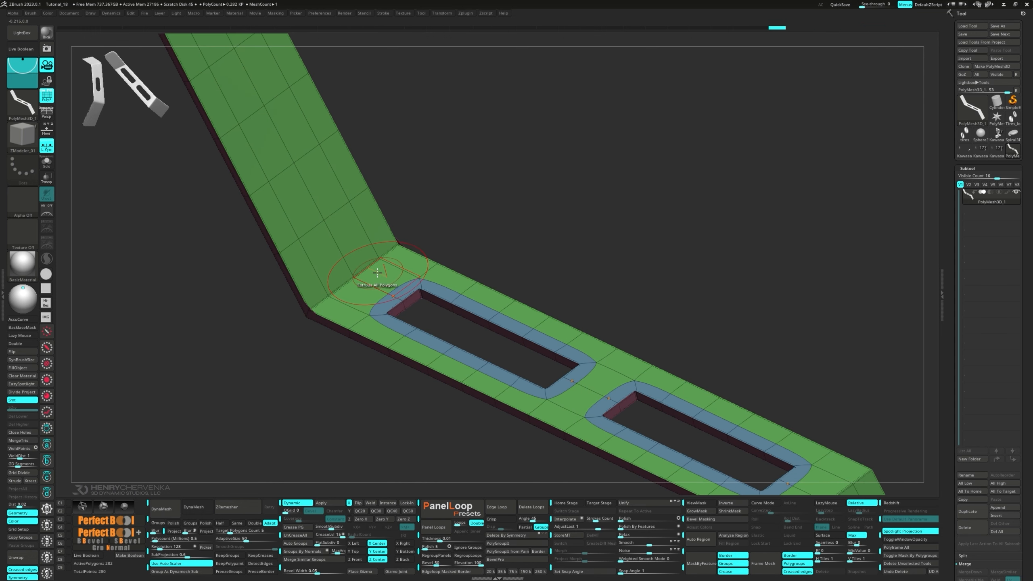
- Crease the partial edge loops along the plate's two bends with the ZModeler edge Crease action
key(space)
click(281, 317)
click(368, 370)
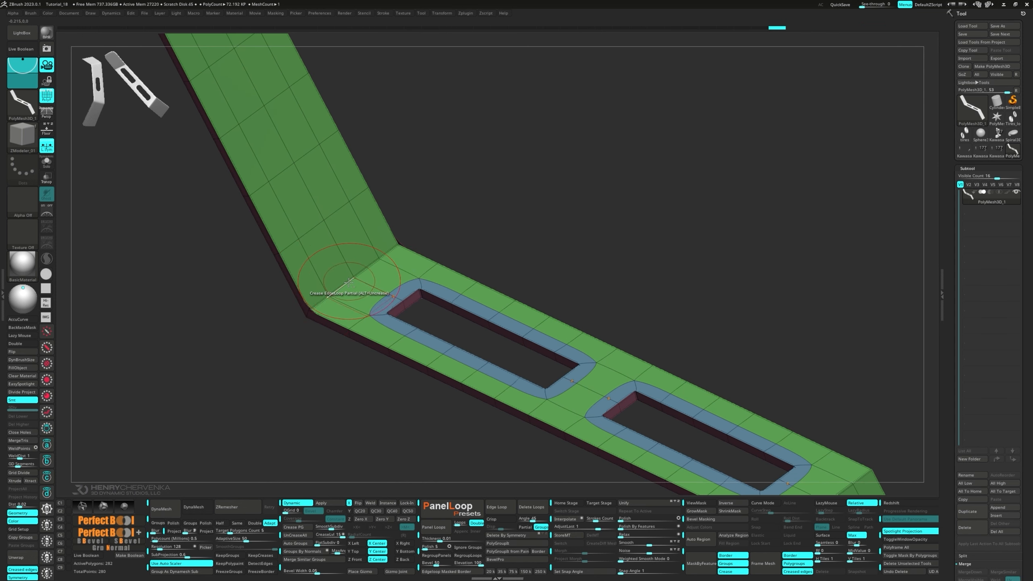
click(345, 284)
ctrl+right_drag(346, 284, 391, 313)
alt+right_drag(390, 313, 319, 272)
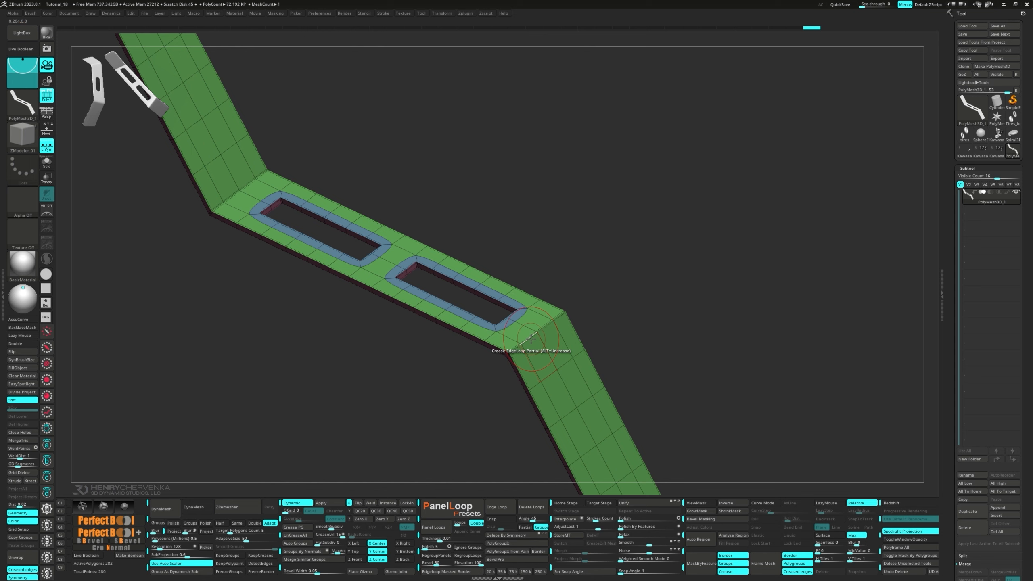
click(531, 341)
- Lower the crease level so the plate's creased edges get a small rounded bevel
mouse_move(531, 341)
right_down()
mouse_move(433, 320)
mouse_move(400, 422)
right_up()
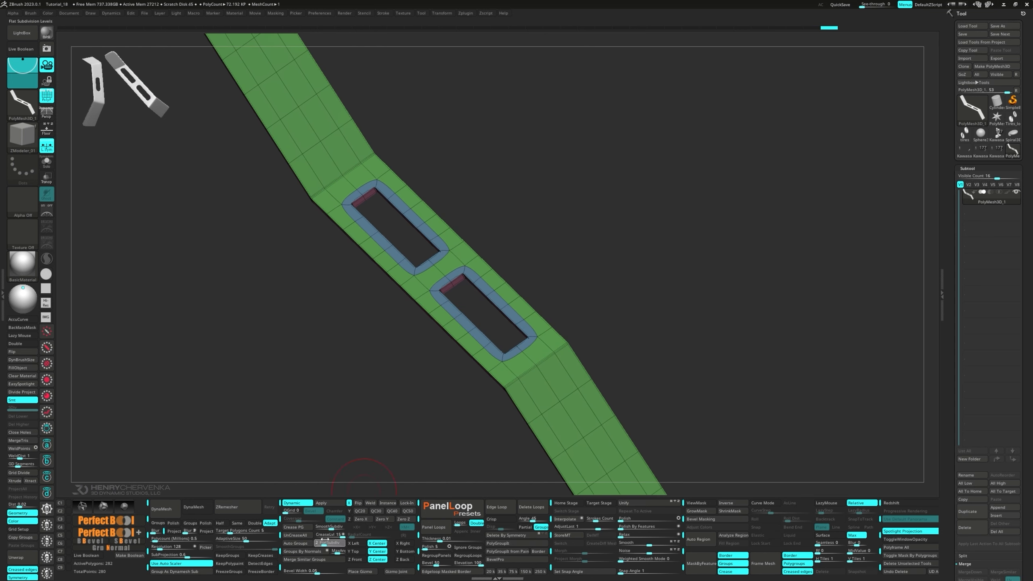
drag(325, 540, 318, 544)
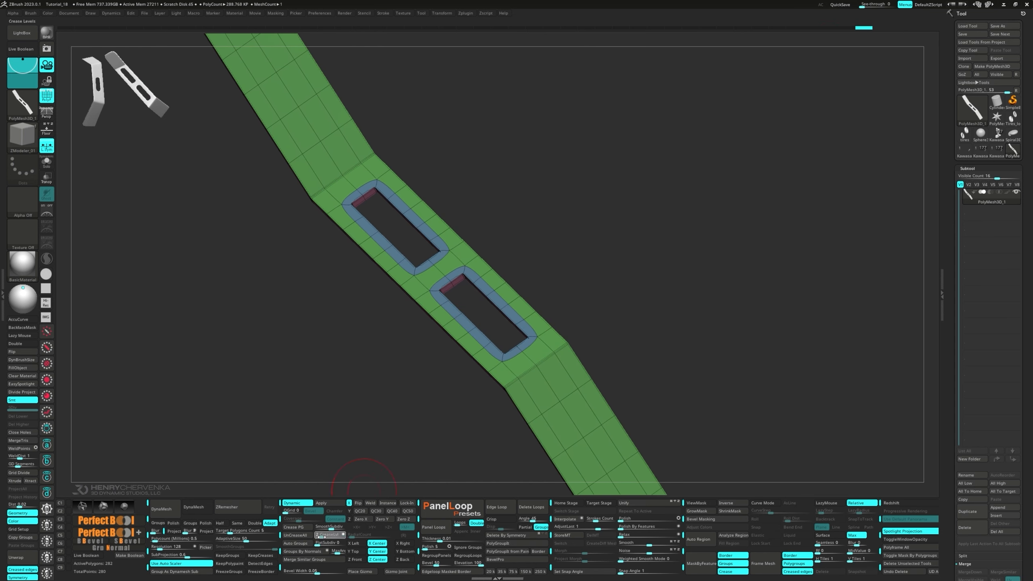
key(Return)
ctrl+right_drag(367, 386, 380, 383)
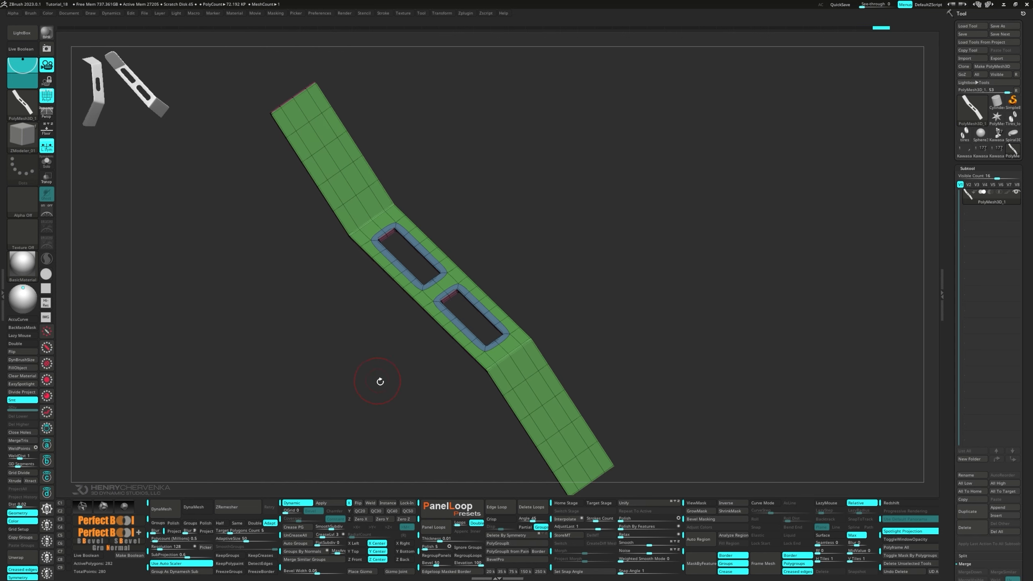
ctrl+right_drag(376, 220, 431, 276)
- Try the ZModeler polygon UnCrease action on the polygroup around the upper slot
key(space)
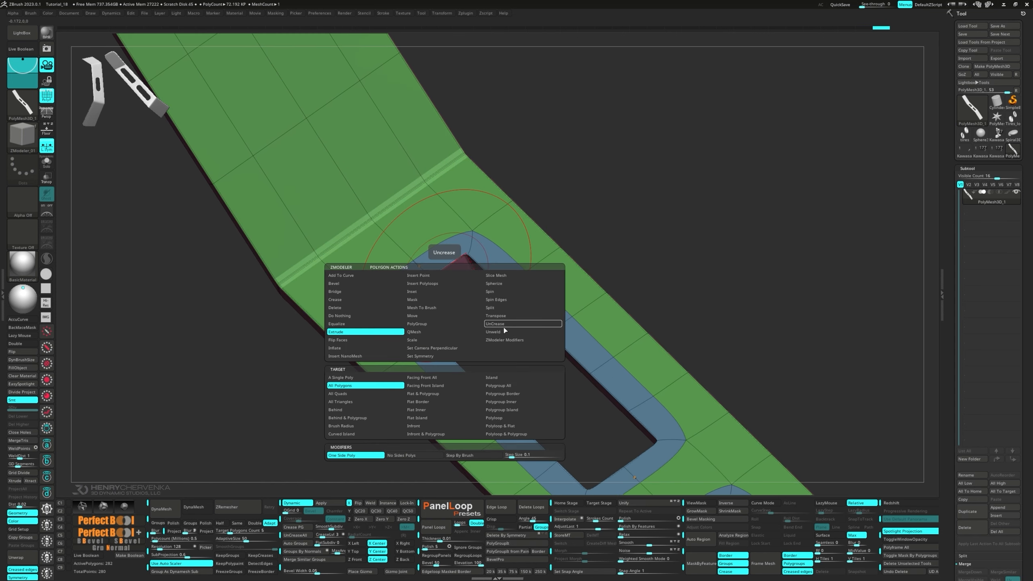
click(422, 284)
click(445, 278)
ctrl+right_drag(469, 326, 459, 301)
mouse_move(460, 301)
right_down()
mouse_move(430, 319)
mouse_move(446, 316)
right_up()
key(ctrl+z)
- Uncrease the polygroup islands at both slots with the ZModeler polygon UnCrease action to round the slot corners
key(space)
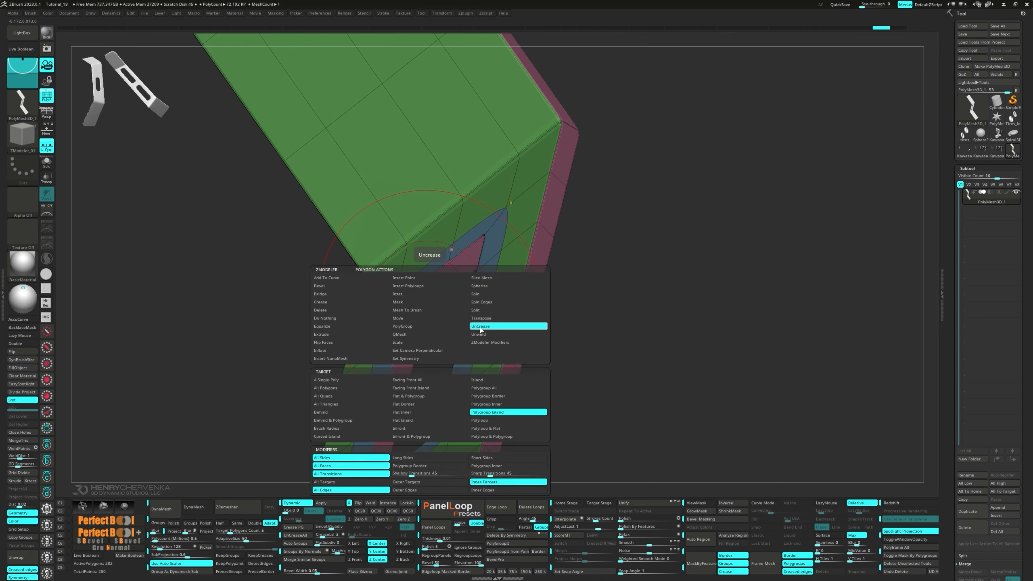
click(439, 287)
ctrl+right_drag(441, 290, 424, 220)
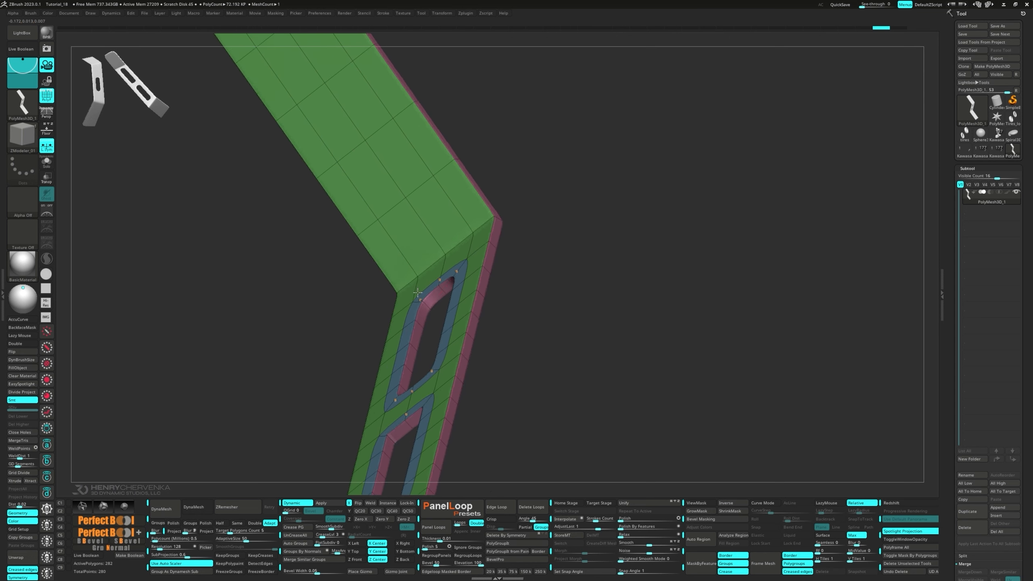
click(408, 427)
ctrl+right_drag(407, 432, 431, 362)
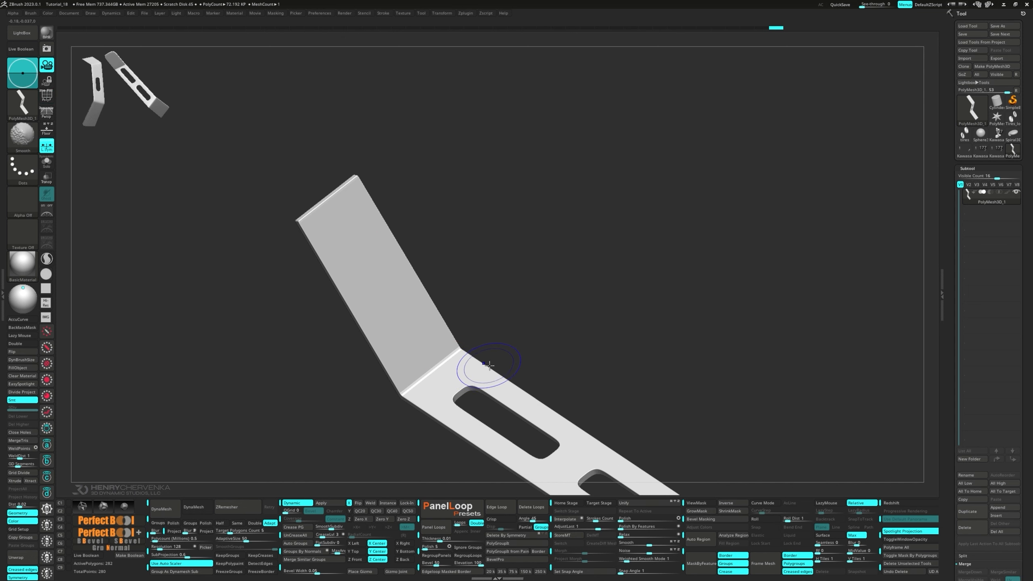
- Mask the middle points of the bracket's upper end edge, invert the mask, and place the gizmo beside that end
right_drag(364, 267, 424, 266)
alt+right_drag(413, 211, 408, 259)
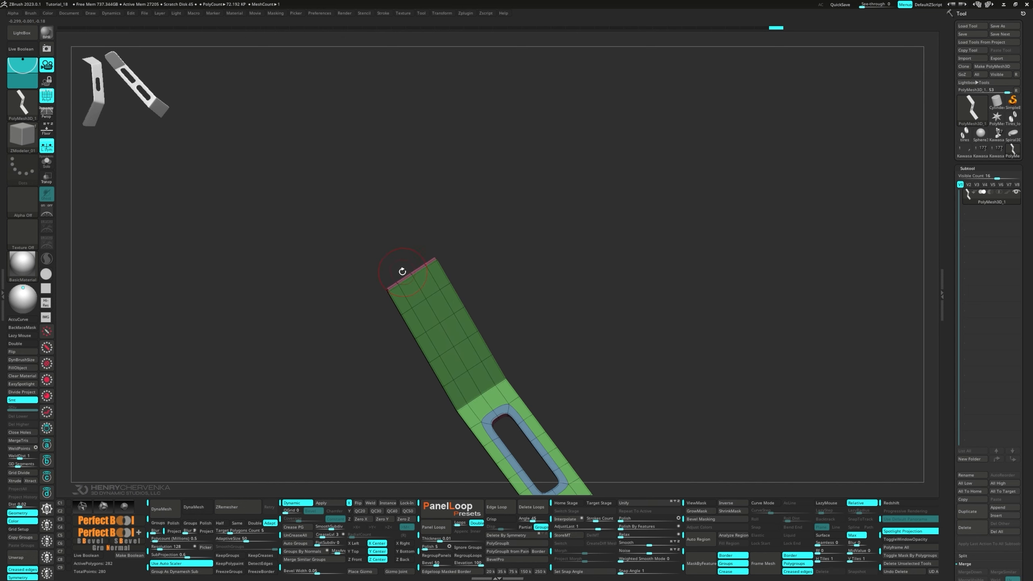
ctrl+drag(389, 265, 431, 269)
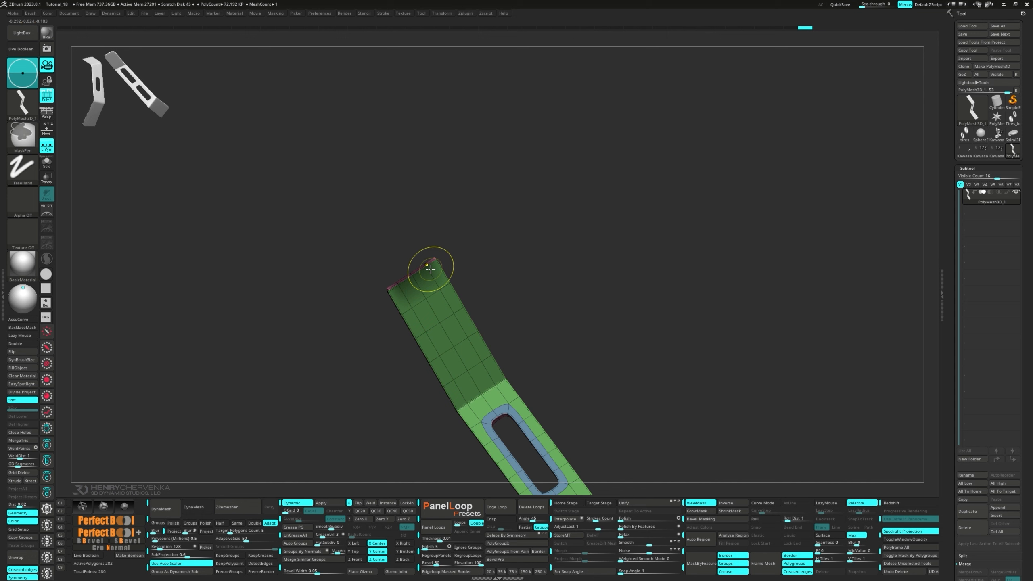
ctrl+click(519, 287)
key(w)
alt+click(426, 300)
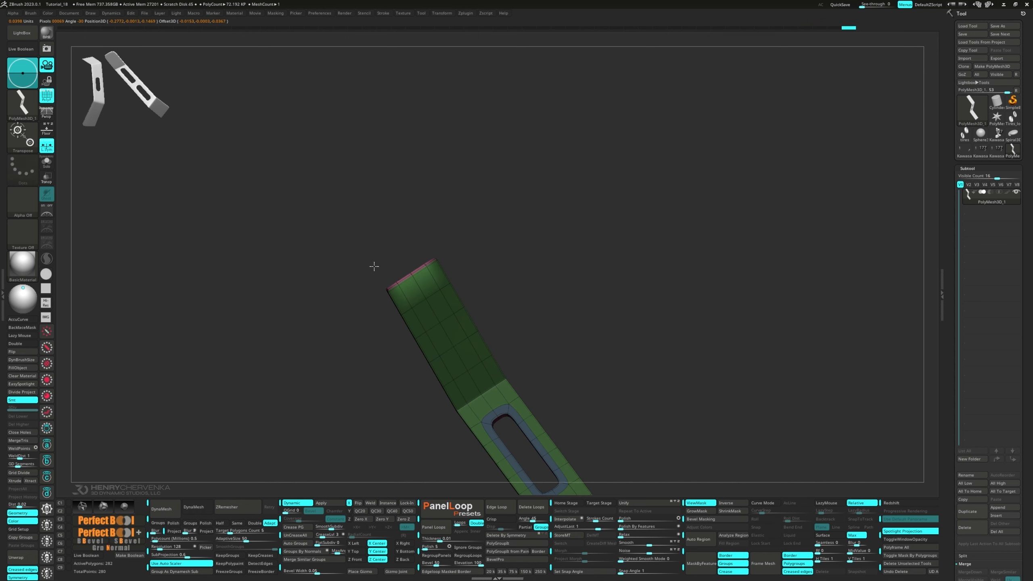
- Move the unmasked points of the bracket's upper end outward to round the end, and clear the mask
ctrl+right_drag(374, 265, 375, 288)
right_drag(374, 288, 376, 277)
drag(401, 254, 370, 267)
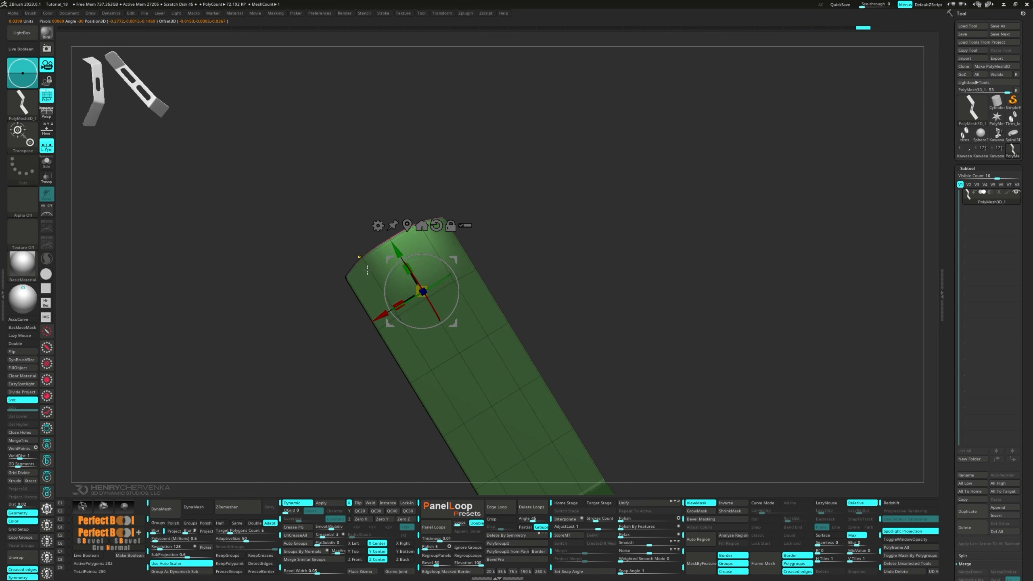
ctrl+drag(405, 198, 430, 236)
drag(398, 251, 393, 244)
ctrl+right_drag(479, 281, 402, 197)
ctrl+drag(448, 229, 479, 257)
key(q)
mouse_move(477, 274)
right_down()
mouse_move(442, 260)
mouse_move(440, 236)
right_up()
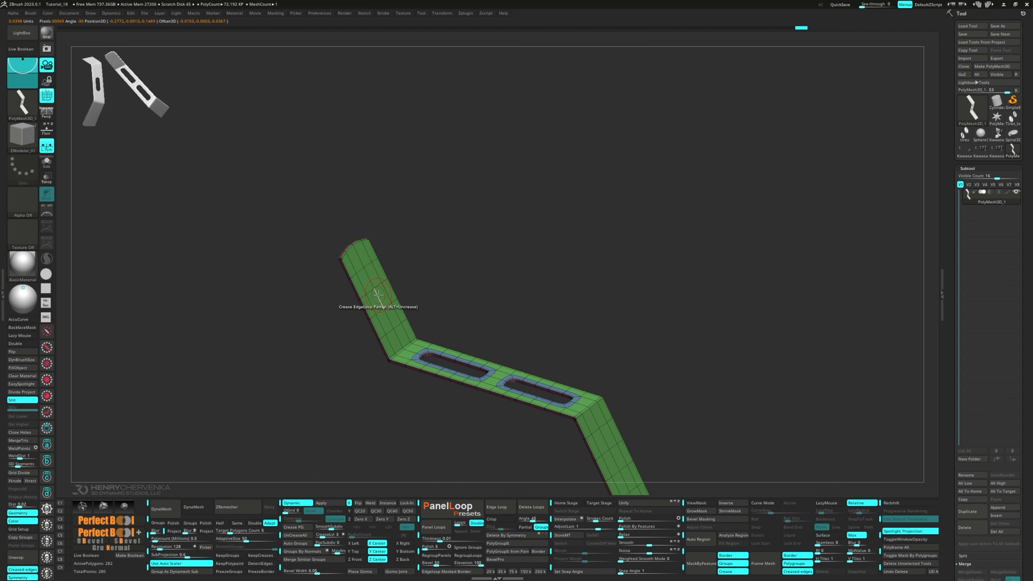
- Group the whole bracket into a single polygroup
key(ctrl+w)
key(shift+f)
ctrl+right_drag(495, 338, 471, 340)
alt+right_drag(471, 339, 448, 308)
right_drag(286, 272, 375, 347)
key(shift+f)
- Isolate the bracket's lower leg with an inverted mask, scale it lengthwise to about 0.77 from the bend, and clear the mask
ctrl+drag(341, 326, 416, 408)
ctrl+click(422, 409)
key(w)
alt+drag(371, 334, 373, 350)
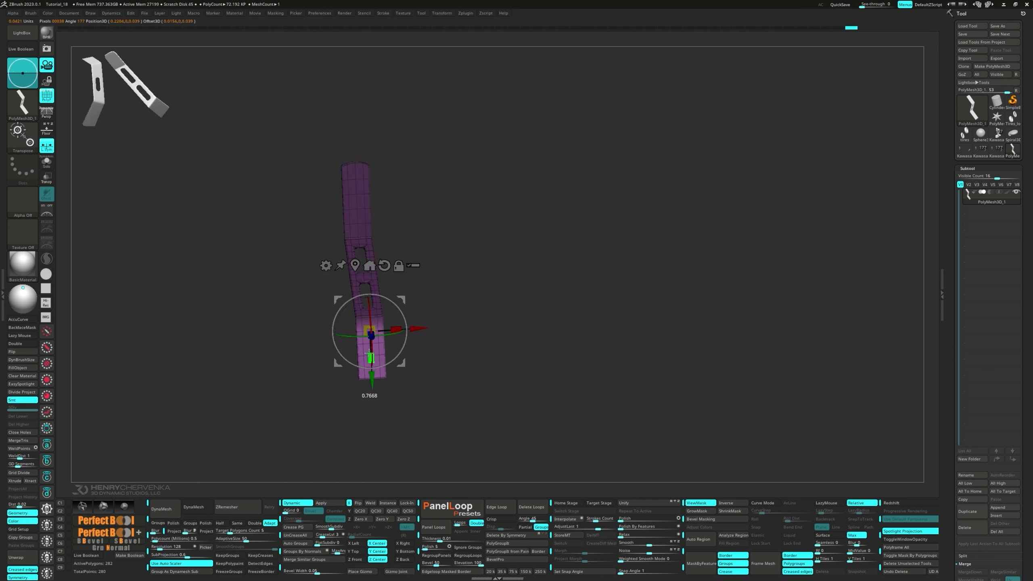
ctrl+drag(435, 392, 459, 406)
key(q)
mouse_move(391, 358)
right_down()
mouse_move(355, 348)
mouse_move(382, 345)
mouse_move(375, 365)
mouse_move(410, 376)
mouse_move(498, 362)
right_up()
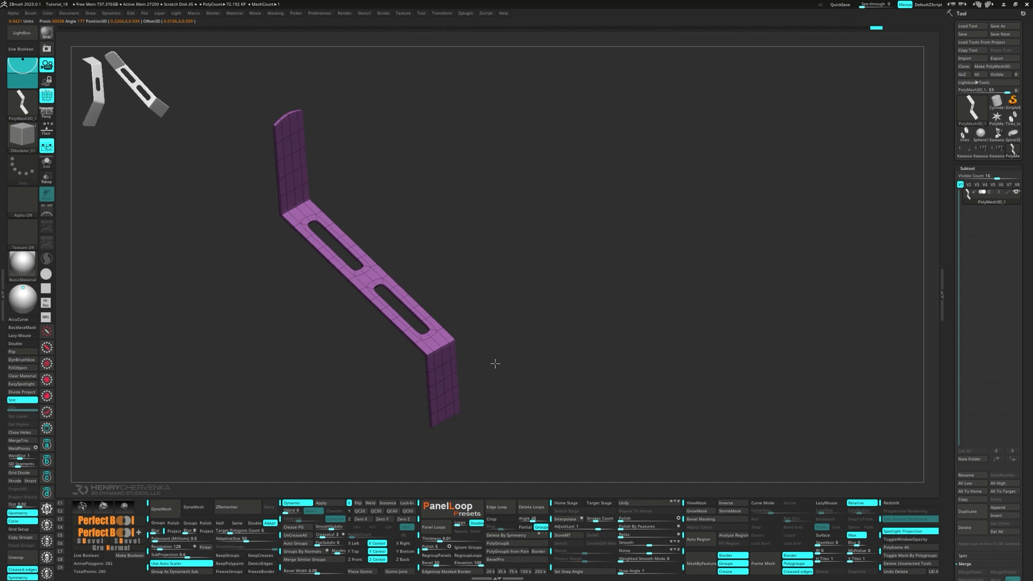
right_drag(289, 306, 299, 312)
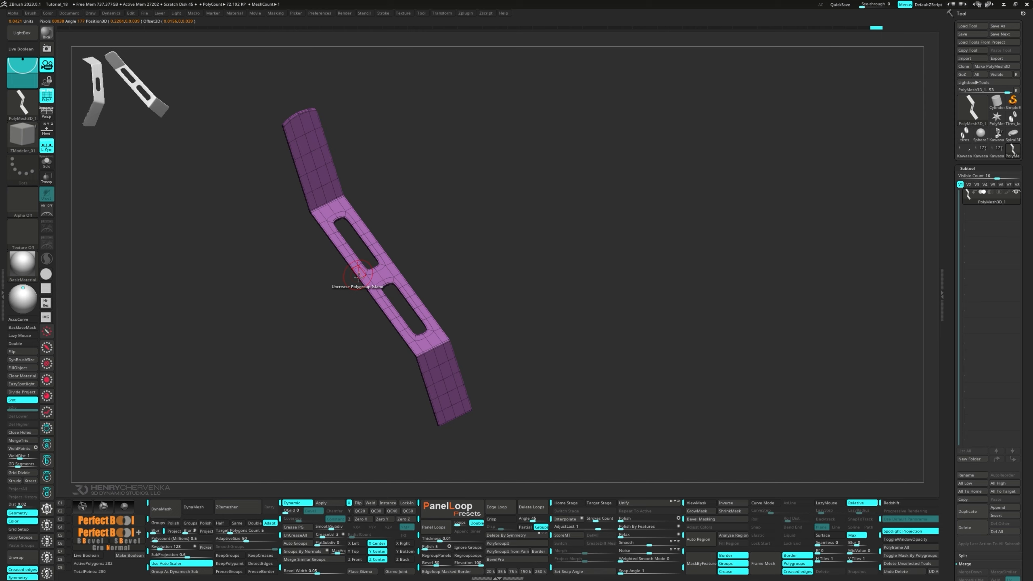
right_drag(358, 278, 301, 290)
key(shift+f)
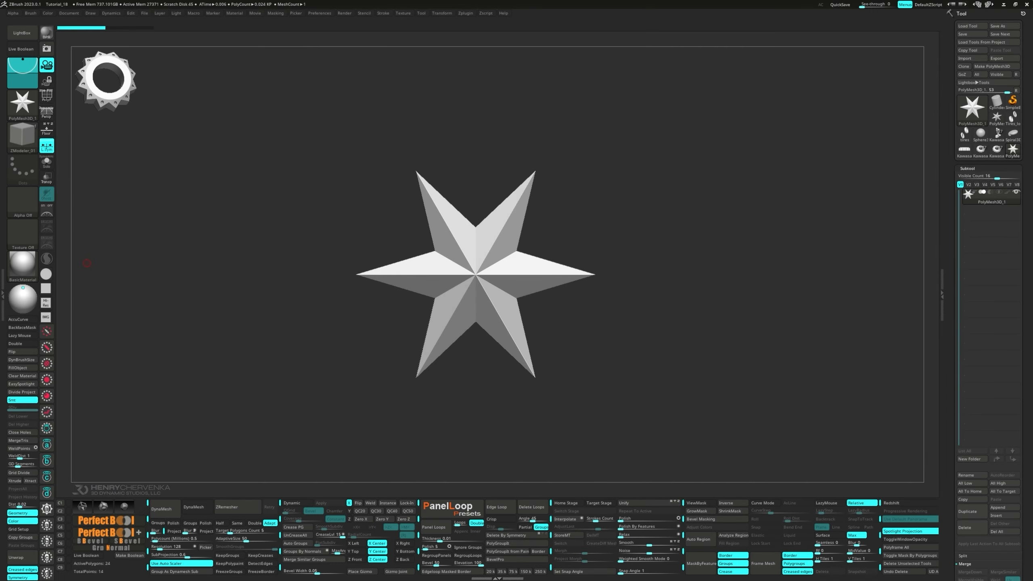
- Replace the star PolyMesh3D with a cylinder primitive and show its polyframe
key(w)
drag(327, 346, 255, 339)
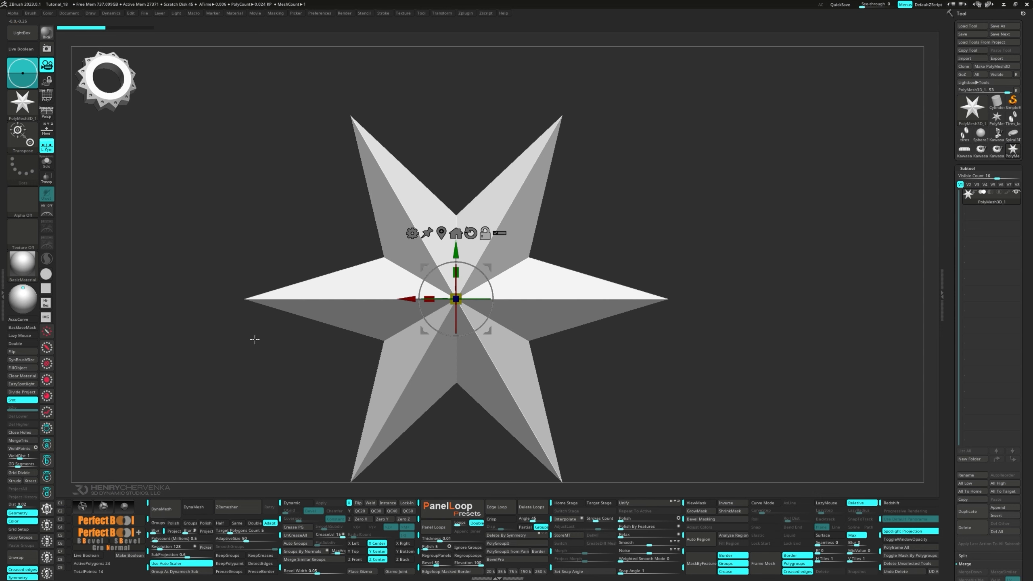
click(412, 233)
click(438, 234)
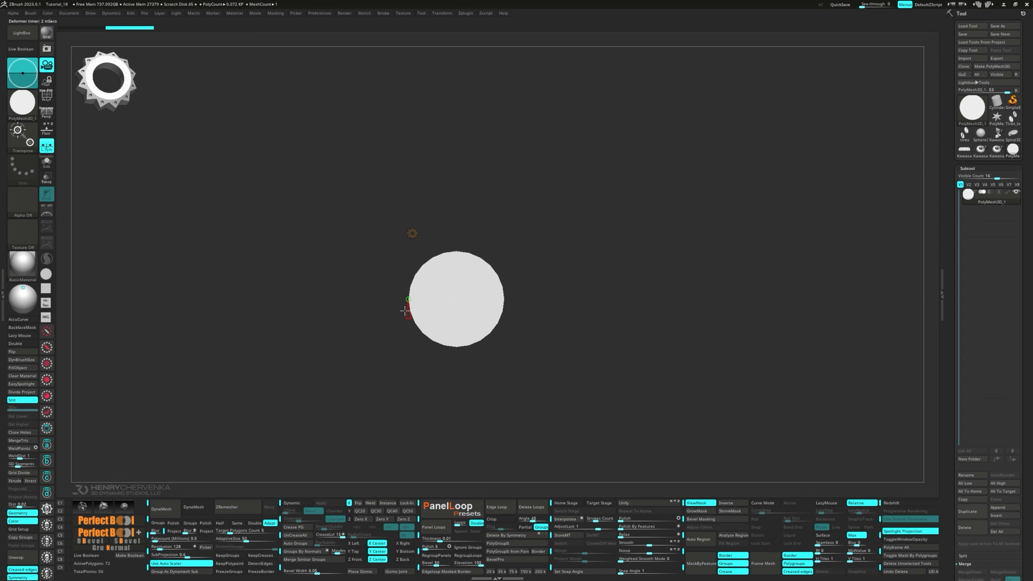
key(shift+f)
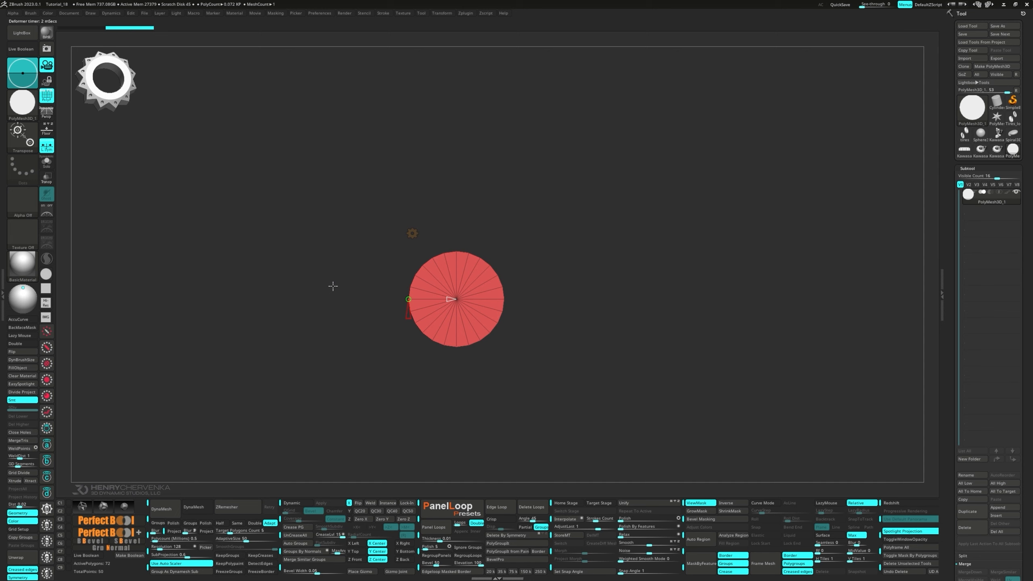
- Turn on dynamic subdivision and scale the cylinder along Z into a flat disc less than half its height
alt+drag(332, 287, 395, 261)
key(d)
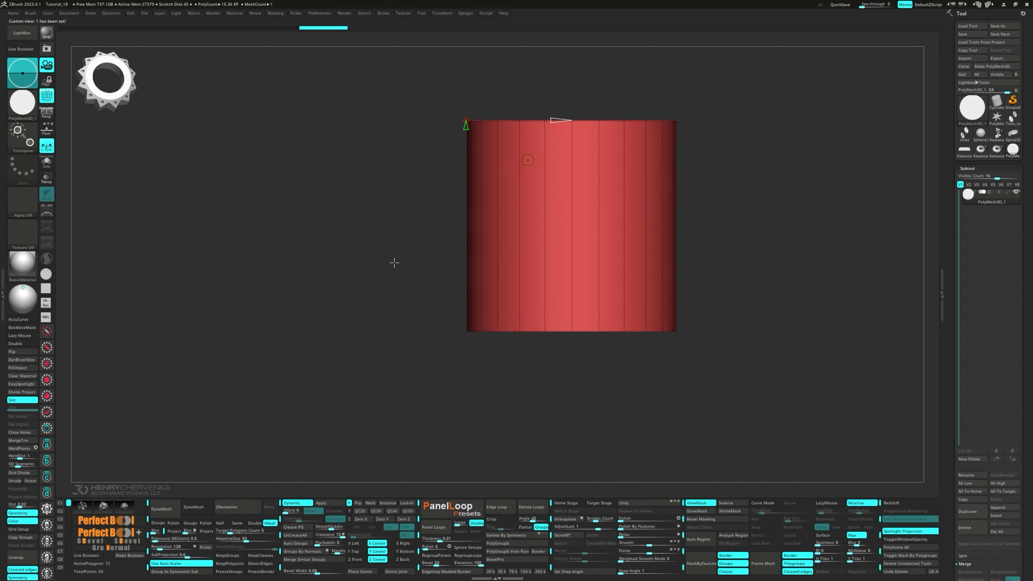
drag(572, 200, 574, 289)
alt+drag(759, 198, 768, 335)
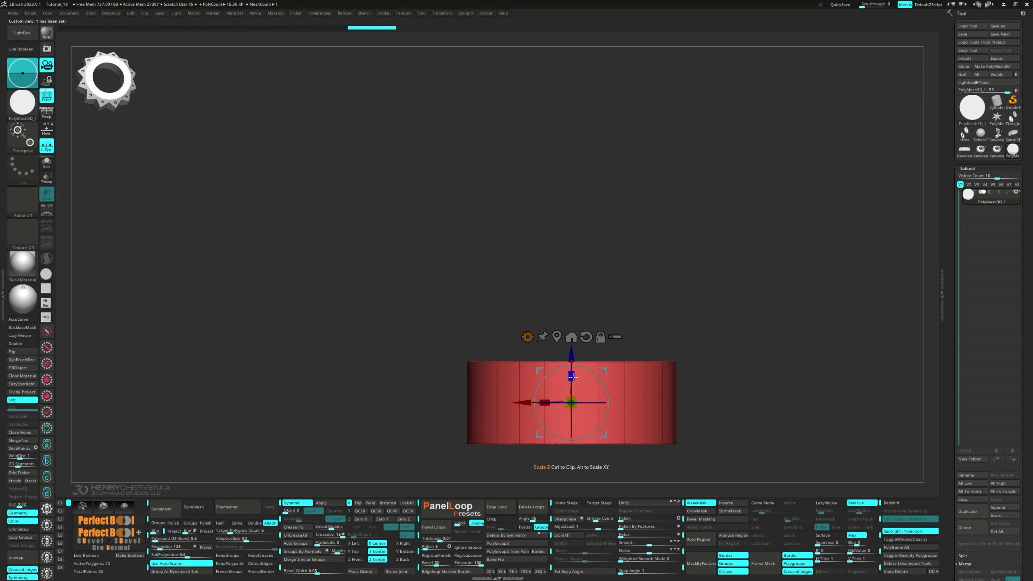
alt+drag(710, 312, 707, 315)
- Pull the disc's side faces outward into a wider ring with the ZModeler QMesh action targeting Polyloop
key(shift+1)
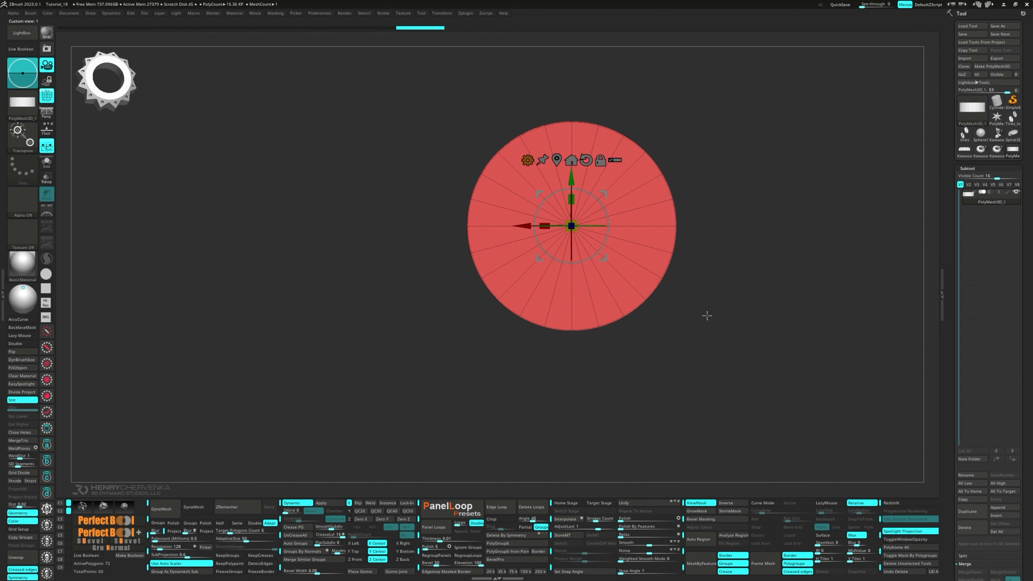
key(q)
drag(450, 231, 480, 238)
key(space)
click(459, 292)
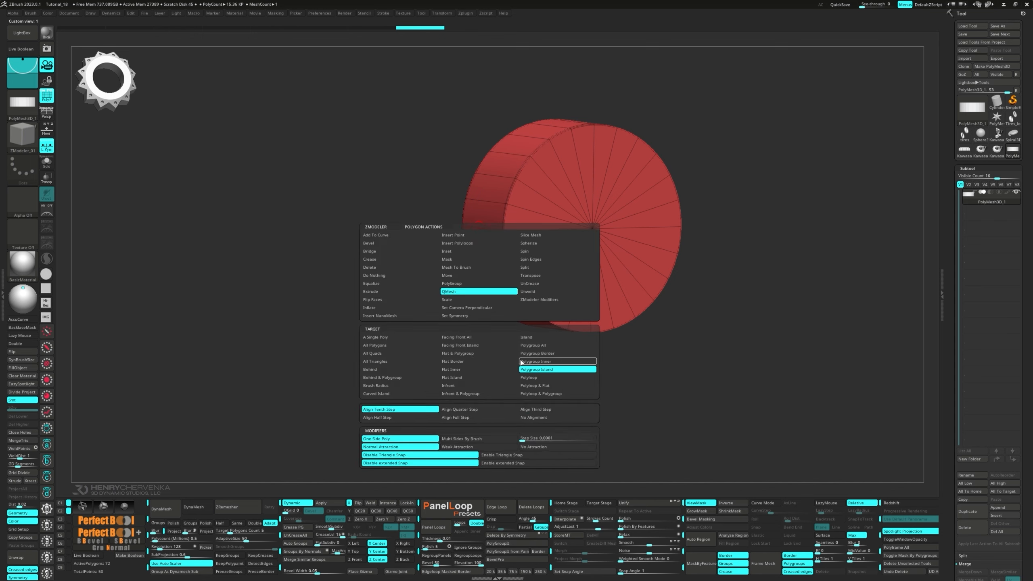
click(528, 377)
drag(483, 236, 419, 214)
key(shift+1)
key(shift+1)
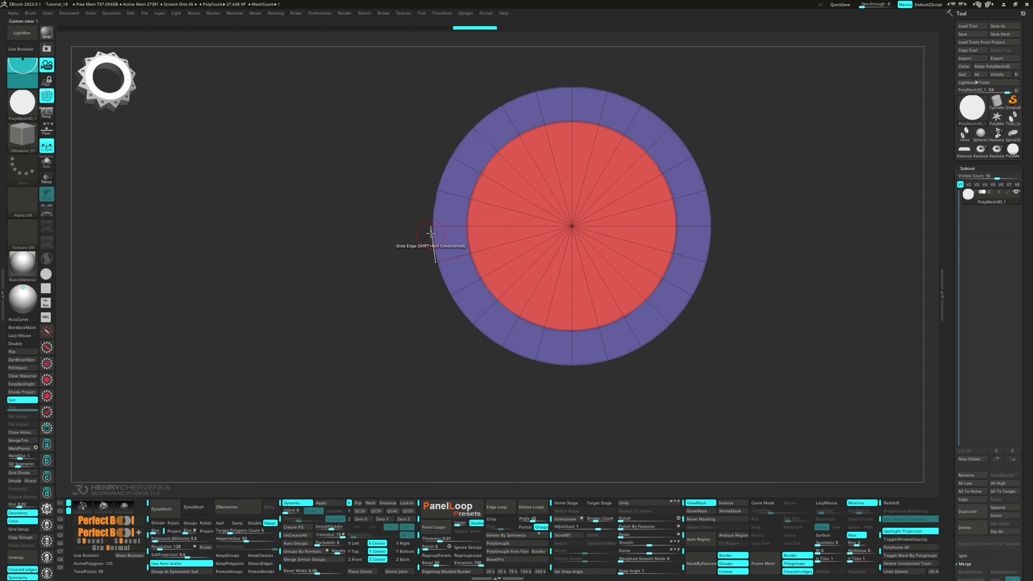
- Turn off dynamic subdivision and enable radial symmetry with a count of 12 around the disc's axis
key(w)
drag(584, 260, 584, 261)
key(shift+d)
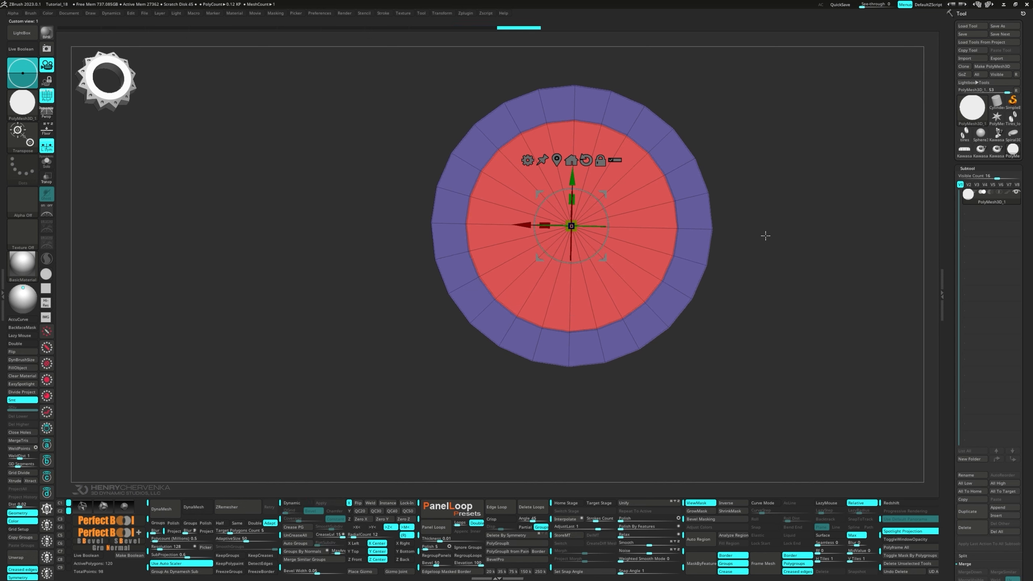
- Pull every other outer rim corner inward with the Move Infinite Depth brush to form 12 pointed teeth
key(q)
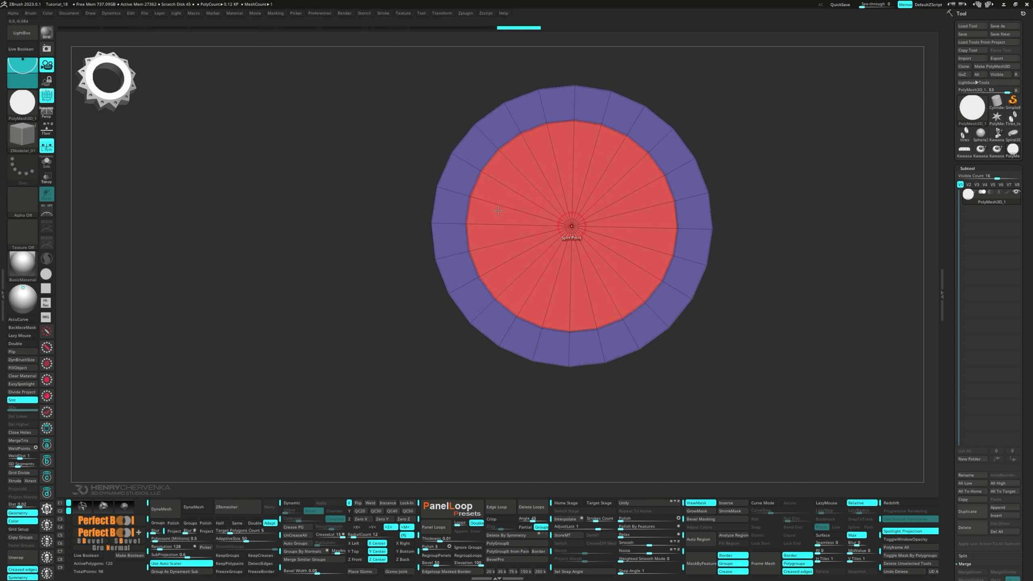
key(b)
click(564, 143)
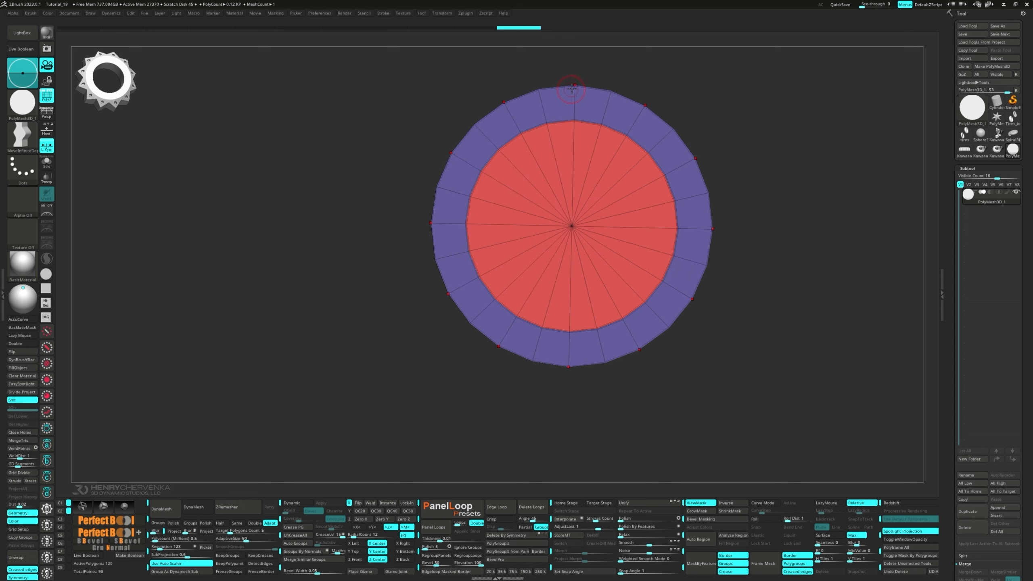
drag(573, 86, 574, 133)
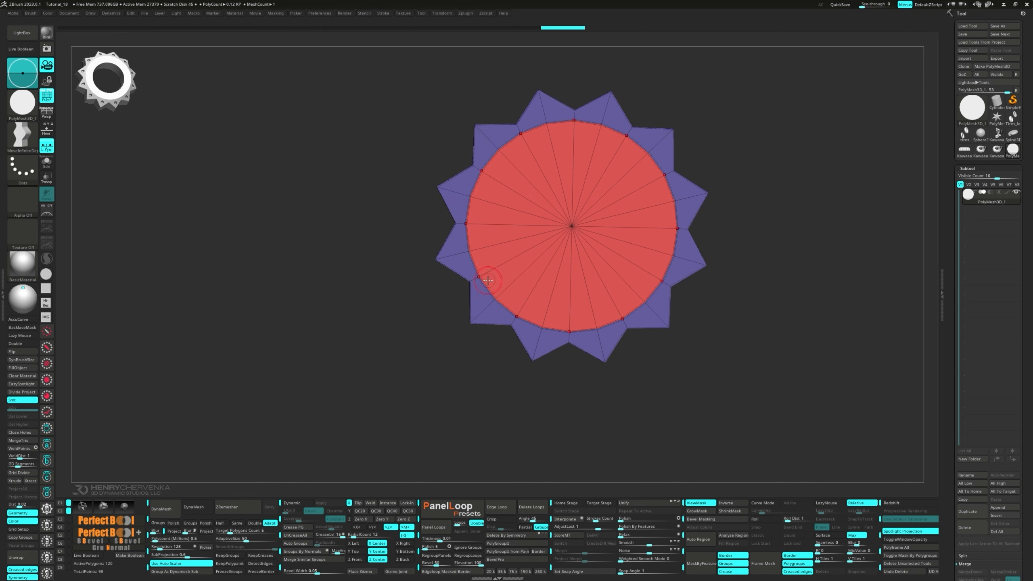
- Isolate the toothed disc's outer top edge loop with the ZModeler Transpose action and lower it about 0.024 to slope the rim
right_drag(571, 358, 595, 349)
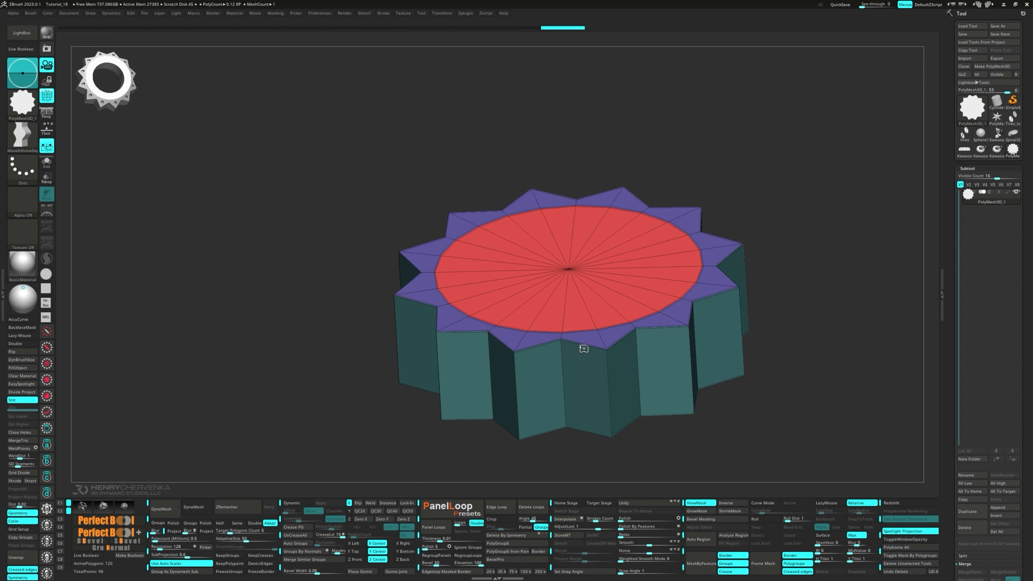
key(b)
click(584, 257)
key(space)
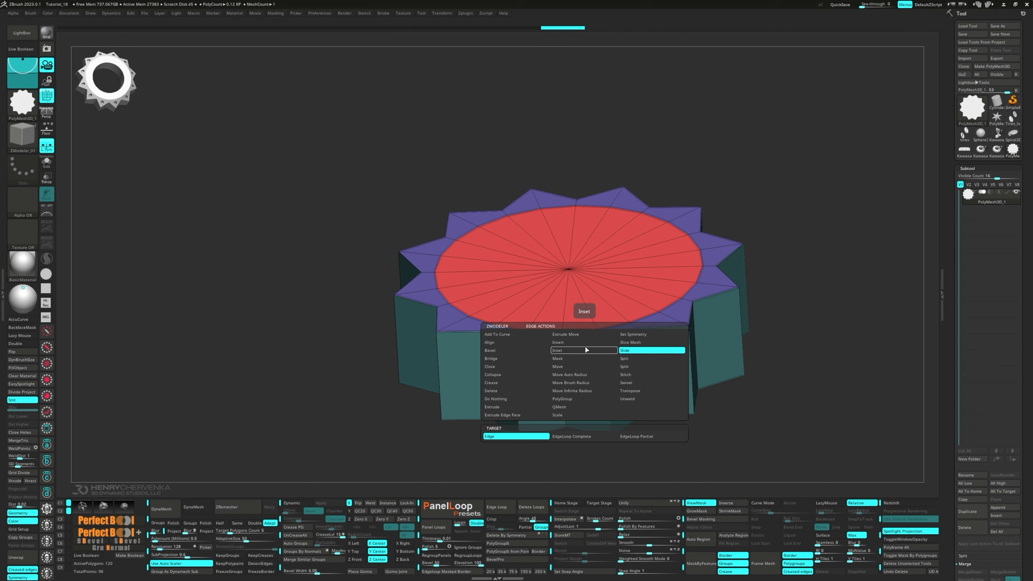
click(586, 344)
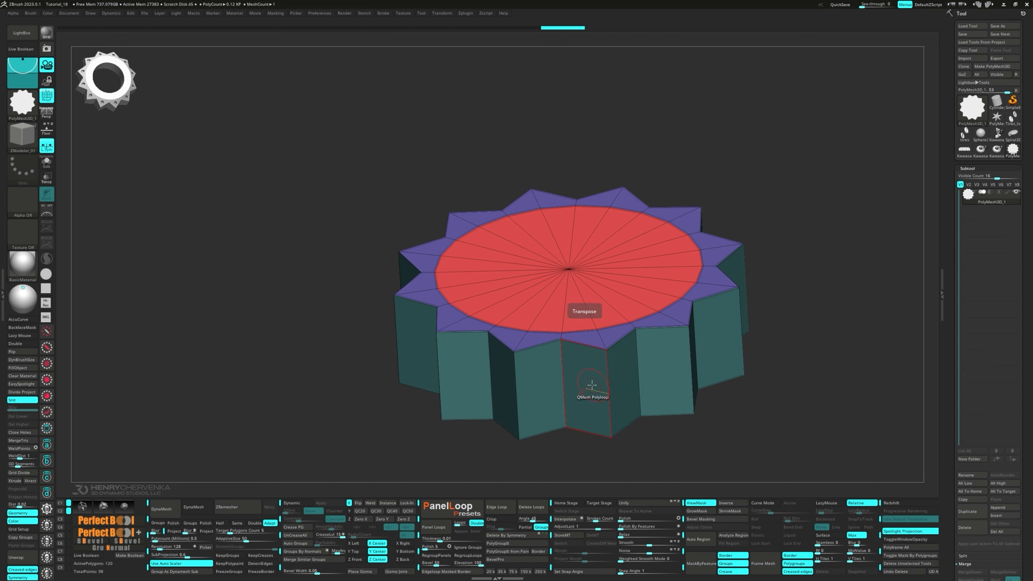
key(w)
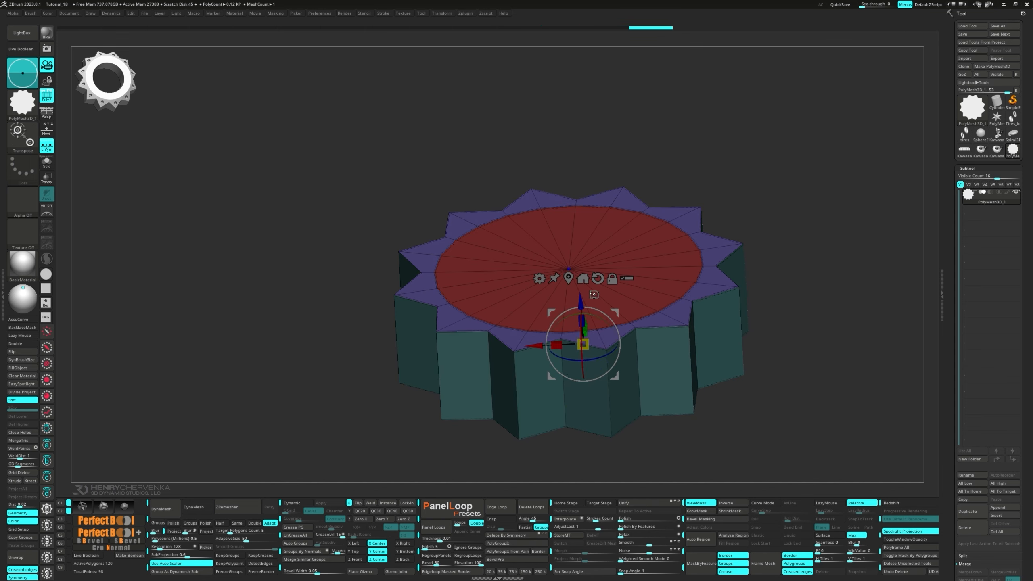
shift+right_drag(594, 295, 598, 305)
drag(584, 316, 584, 327)
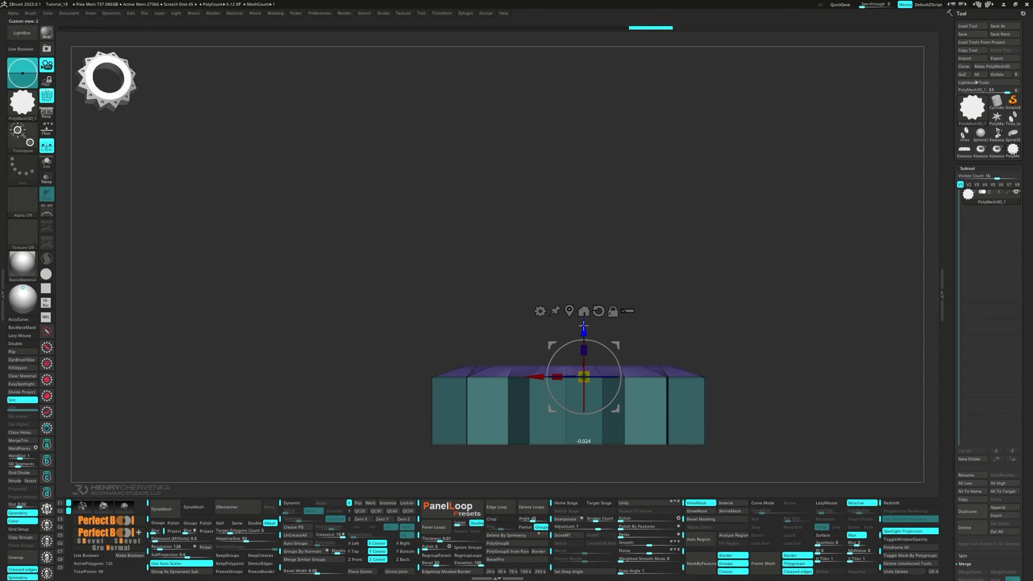
- Lower the outer tooth tips on the upper rim with a symmetric ZModeler point action
key(q)
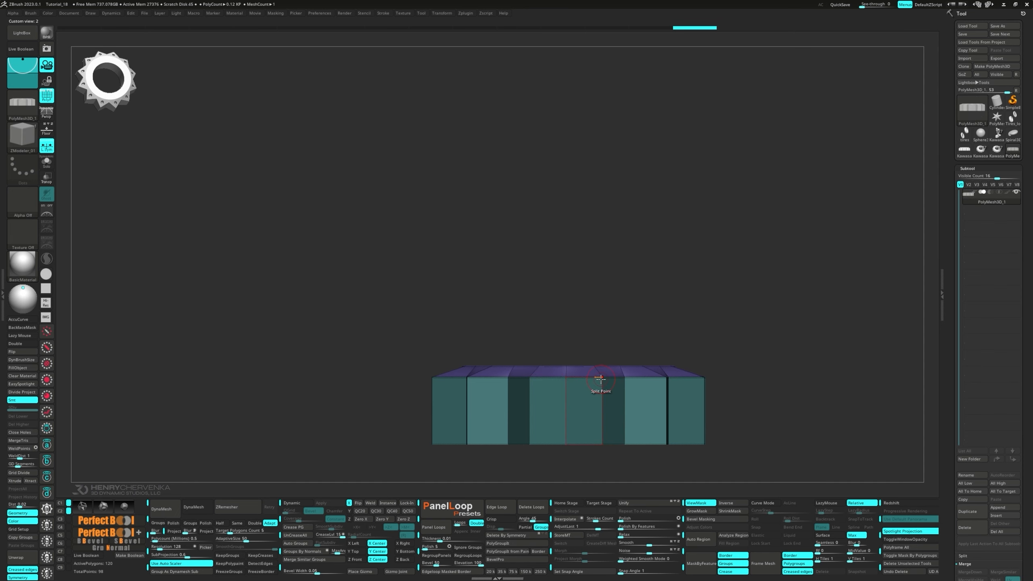
key(space)
click(648, 386)
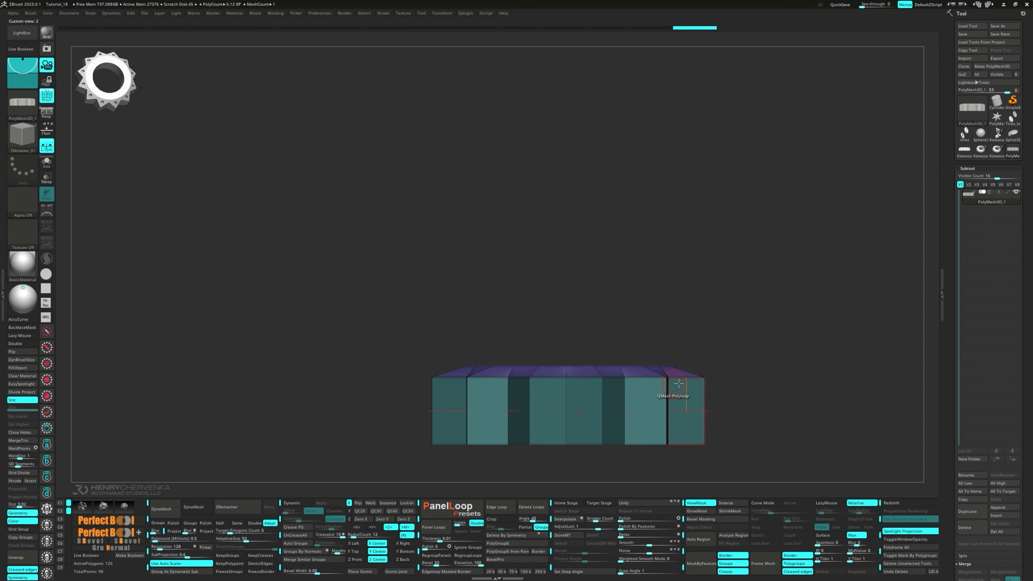
drag(679, 383, 602, 394)
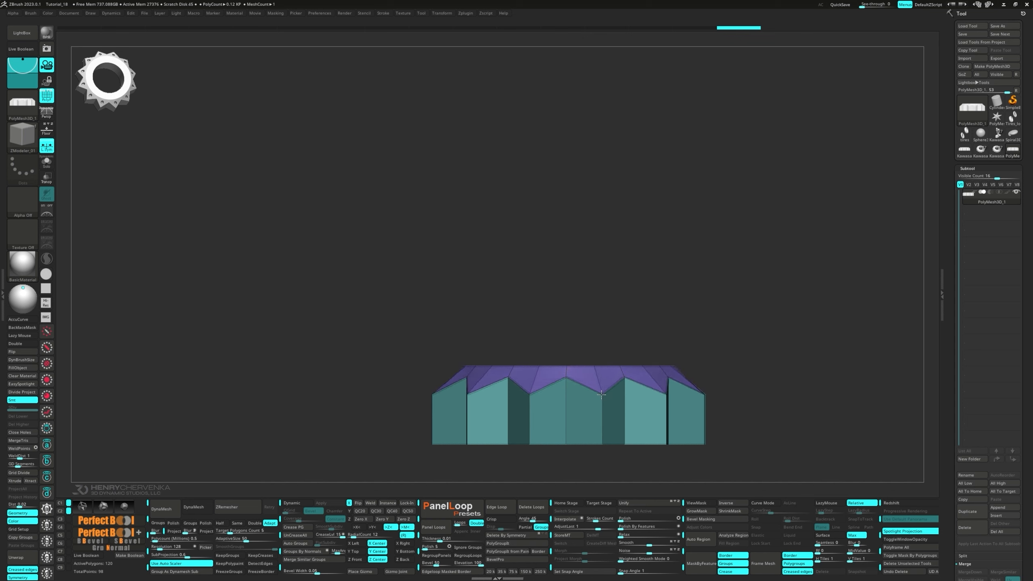
- Inset the disc's circular top face with the ZModeler Inset action targeting Polyloop
mouse_move(728, 390)
mouse_down()
mouse_move(740, 362)
mouse_move(731, 388)
mouse_move(665, 344)
mouse_move(663, 359)
mouse_move(637, 255)
mouse_up()
key(space)
click(616, 196)
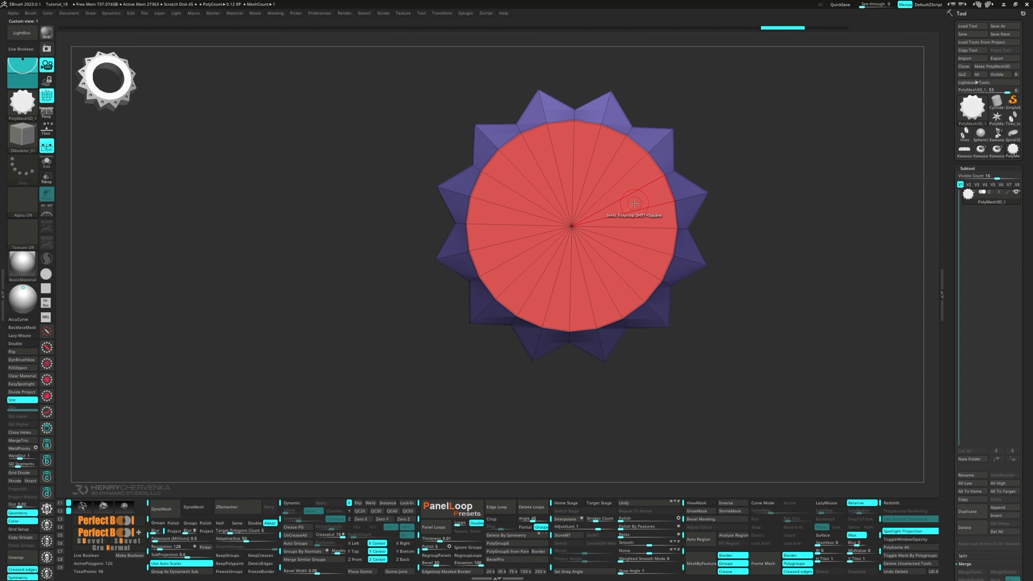
drag(636, 202, 602, 210)
- Cut a round hole through the gear's center with the ZModeler QMesh action on the inset Polygroup Island
right_drag(602, 211, 768, 222)
drag(748, 215, 730, 222)
key(space)
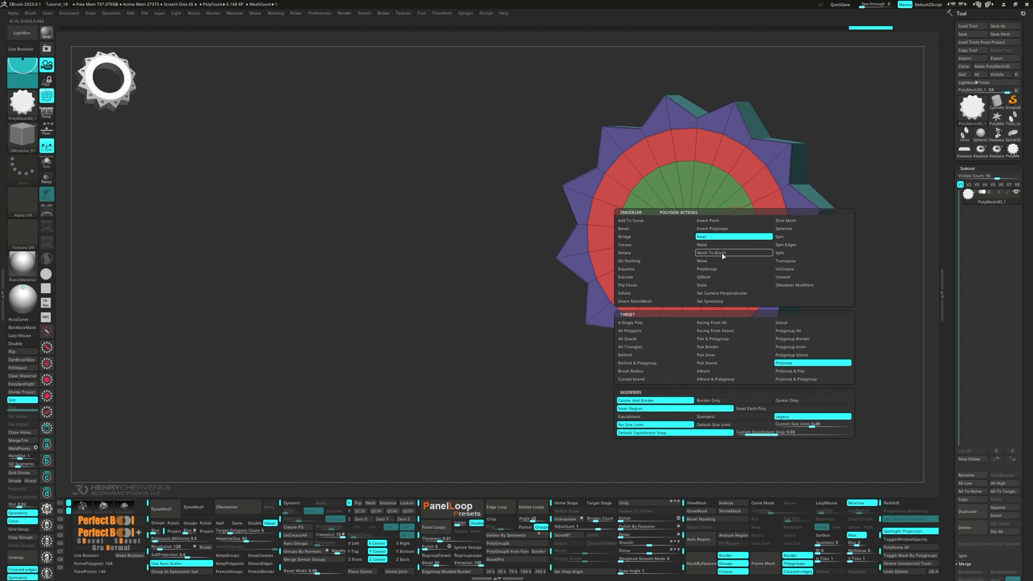
click(788, 355)
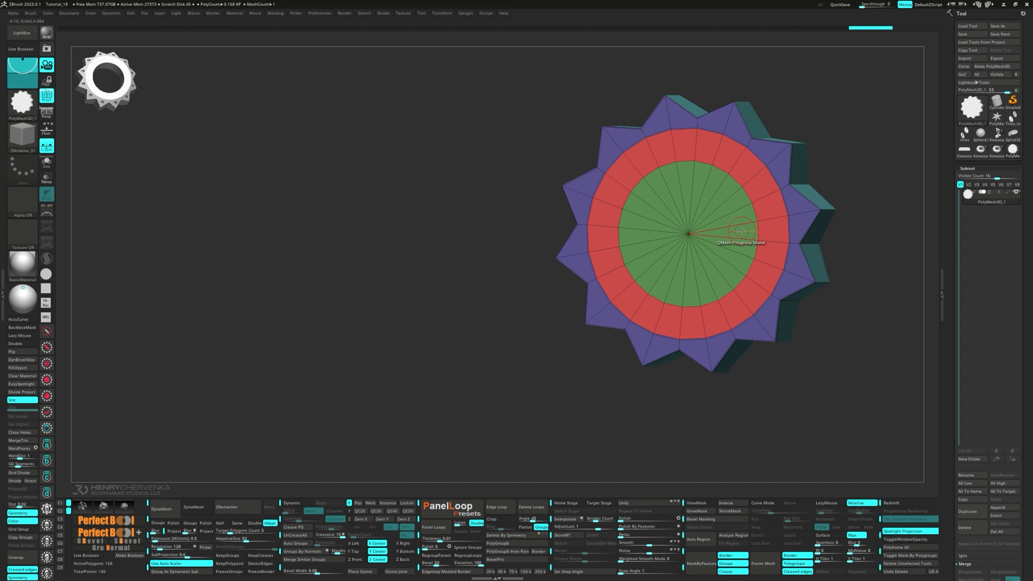
click(742, 230)
- Insert edge loops across both flanks of the gear's teeth with the ZModeler Insert Multiple EdgeLoops action
right_drag(892, 225, 501, 313)
key(space)
click(498, 305)
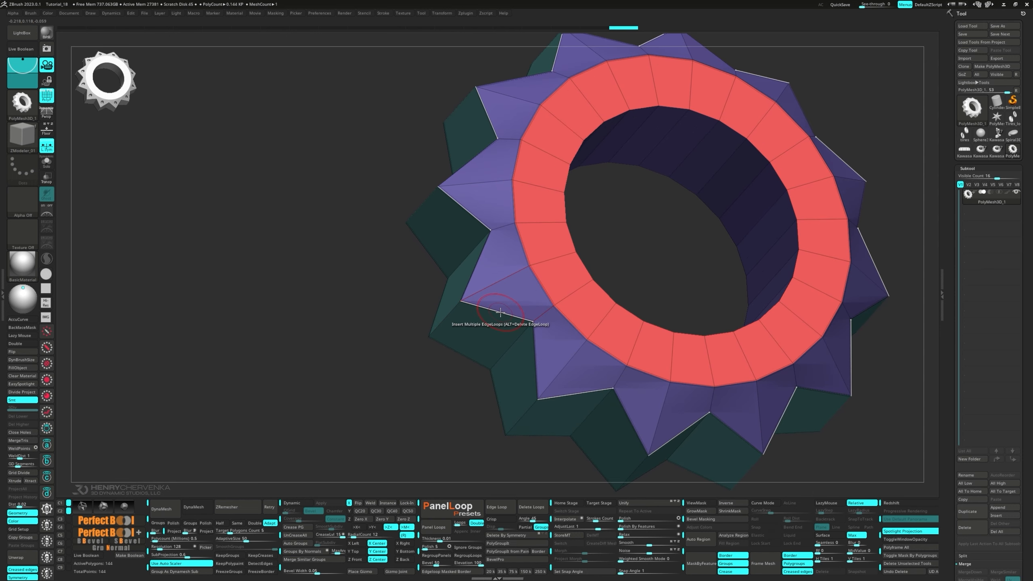
click(501, 313)
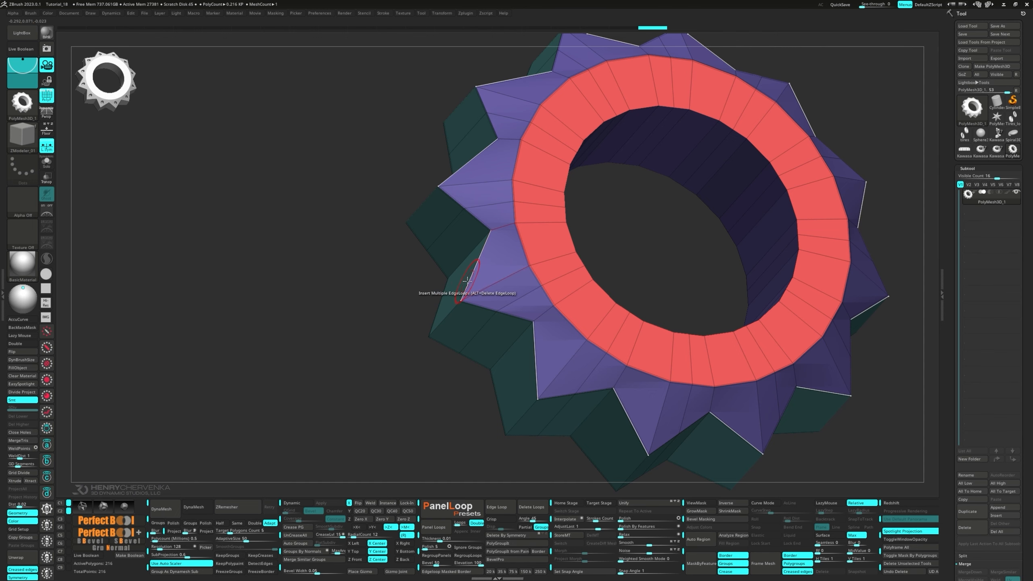
click(482, 290)
drag(476, 293, 472, 296)
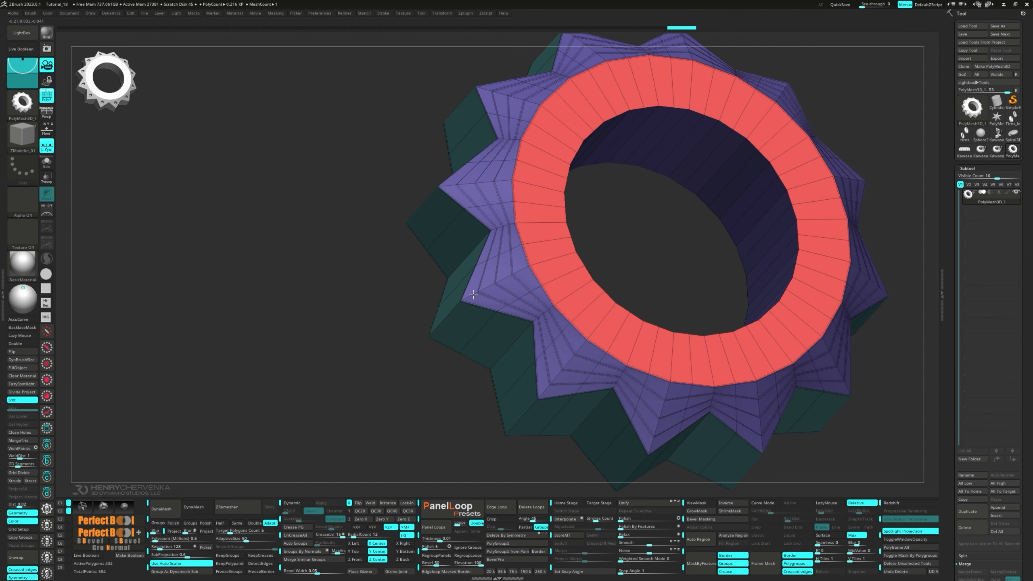
- Crease the toothed outer rim of the beveled faces with the ZModeler Crease action targeting EdgeLoop Complete
right_drag(472, 295, 496, 276)
key(space)
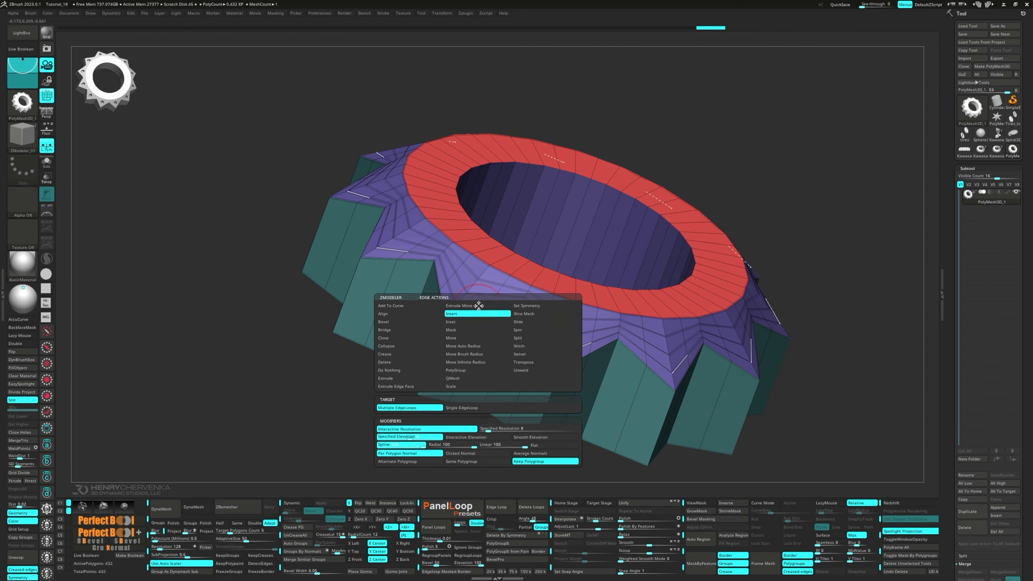
click(401, 356)
click(471, 306)
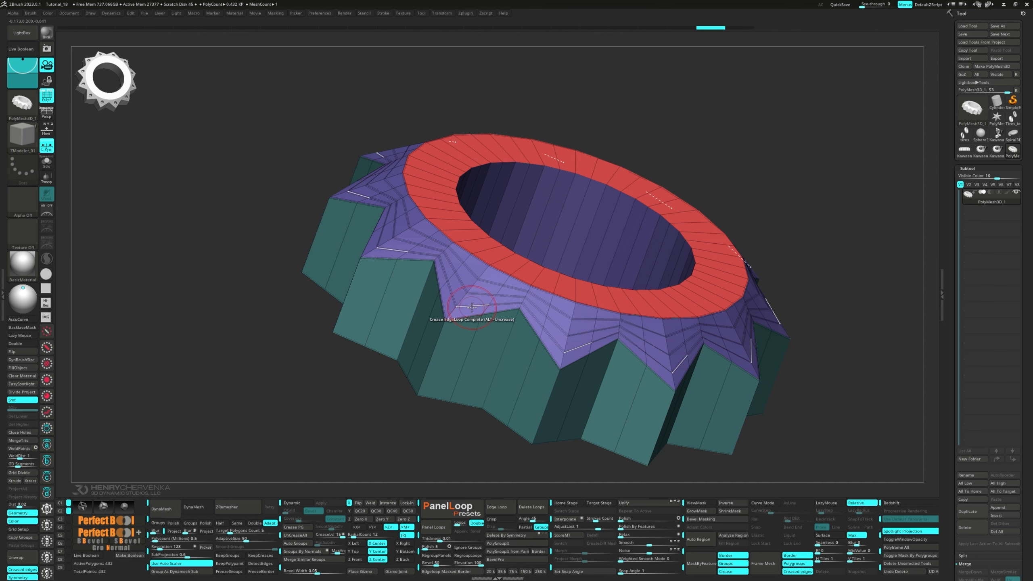
alt+click(477, 293)
mouse_move(478, 294)
right_down()
mouse_move(449, 301)
mouse_move(480, 281)
right_up()
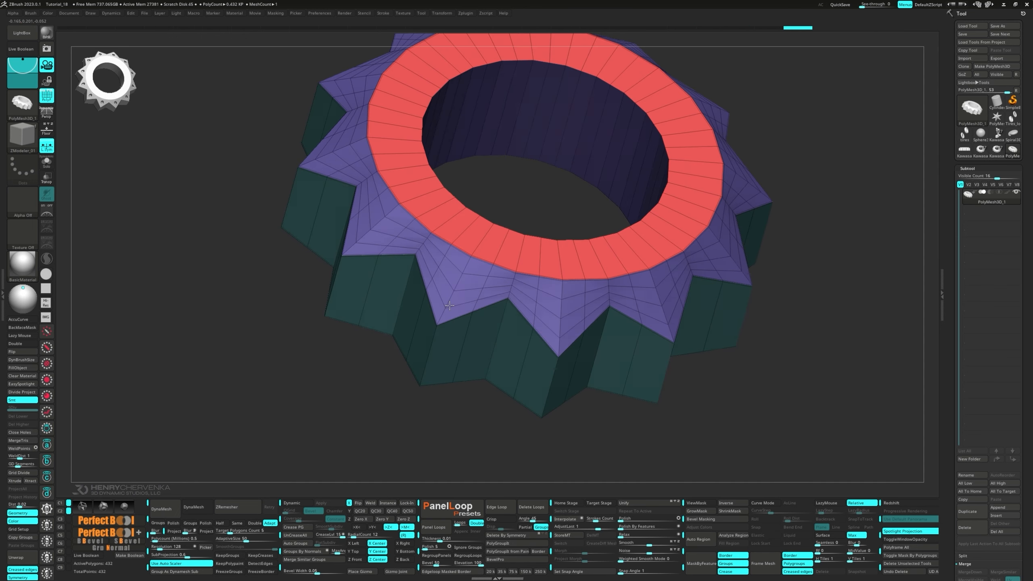
- Try to smooth the beveled tooth faces with Polish By Features while the rest of the gear is masked
ctrl+shift+click(461, 289)
ctrl+shift+click(752, 378)
ctrl+right_drag(604, 346, 569, 375)
right_drag(570, 375, 501, 341)
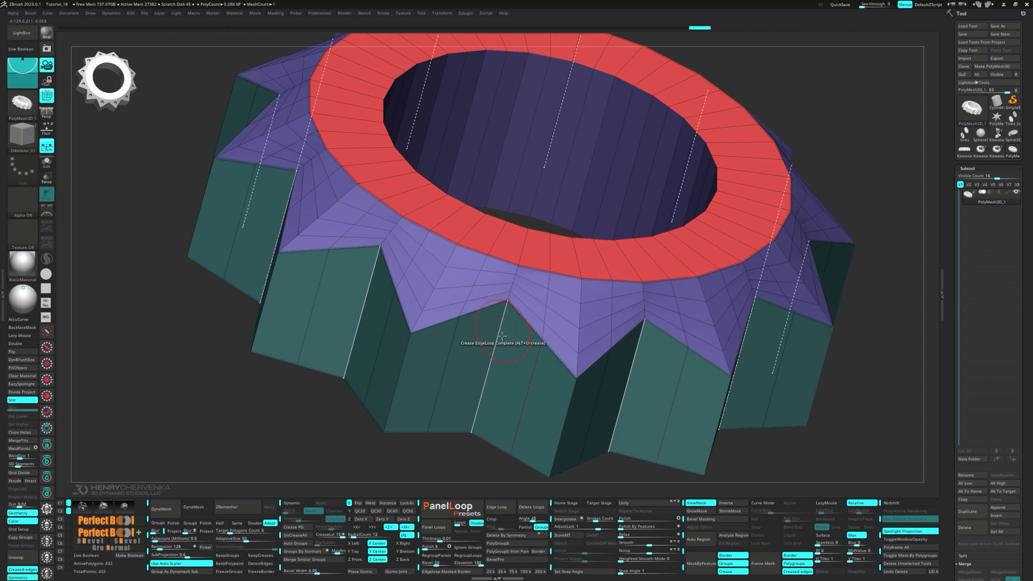
click(620, 526)
key(ctrl+z)
ctrl+right_drag(480, 424, 480, 383)
ctrl+drag(783, 361, 806, 388)
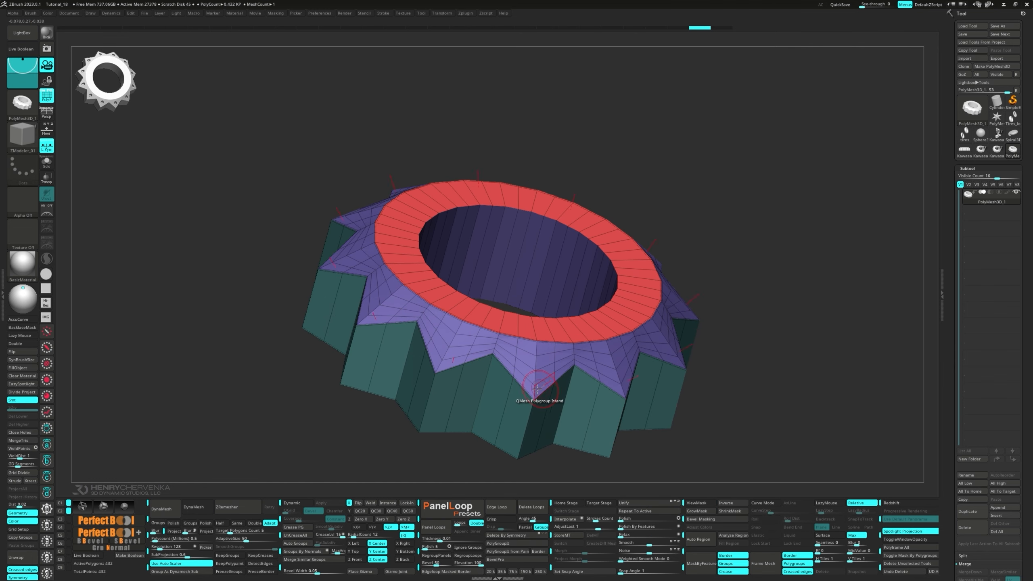
- Mask all but the beveled tooth faces with the ZModeler Transpose action targeting Polygroup Island, and try Polish By Features on them
right_click(489, 333)
click(542, 318)
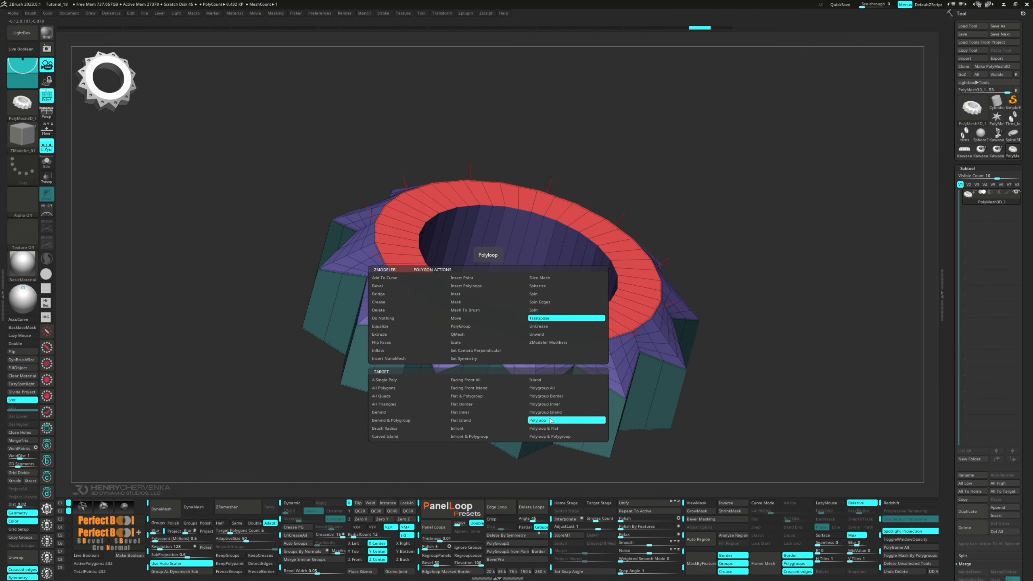
click(488, 334)
key(q)
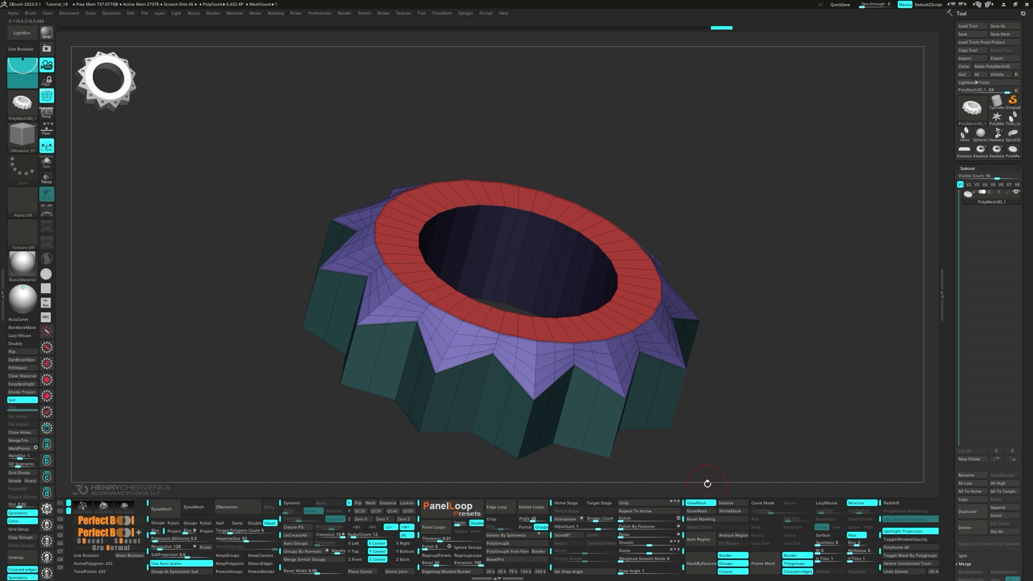
click(620, 529)
key(ctrl+z)
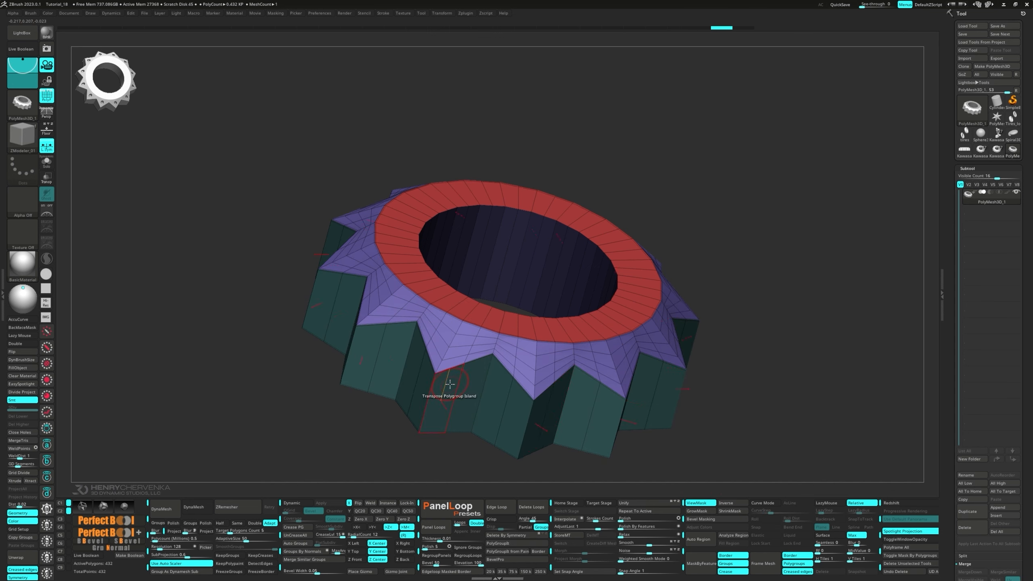
- Clear the existing mask and even out the beveled tooth faces with Polish By Features
shift+right_drag(450, 383, 451, 424)
ctrl+drag(405, 366, 441, 396)
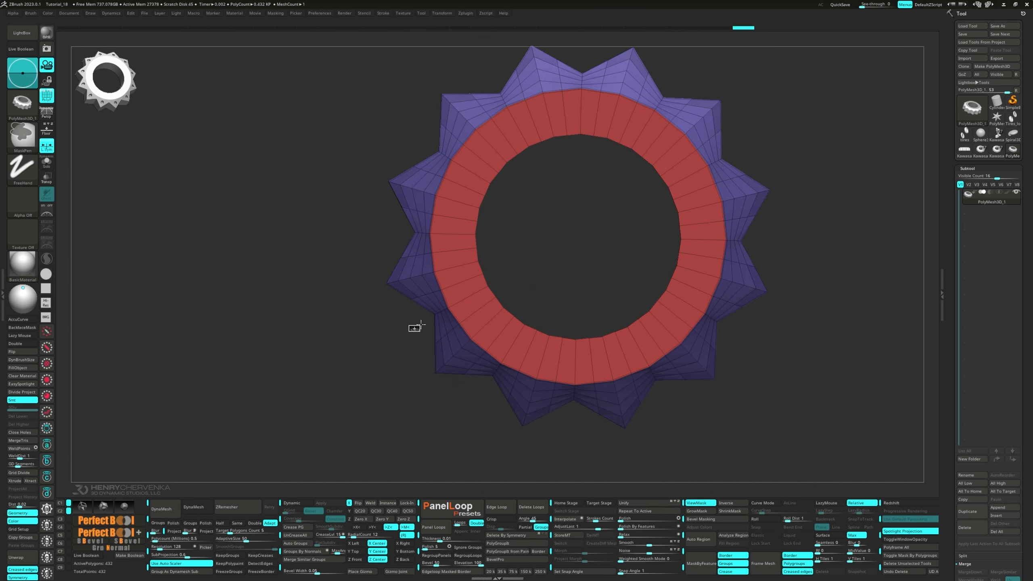
ctrl+drag(435, 314, 435, 344)
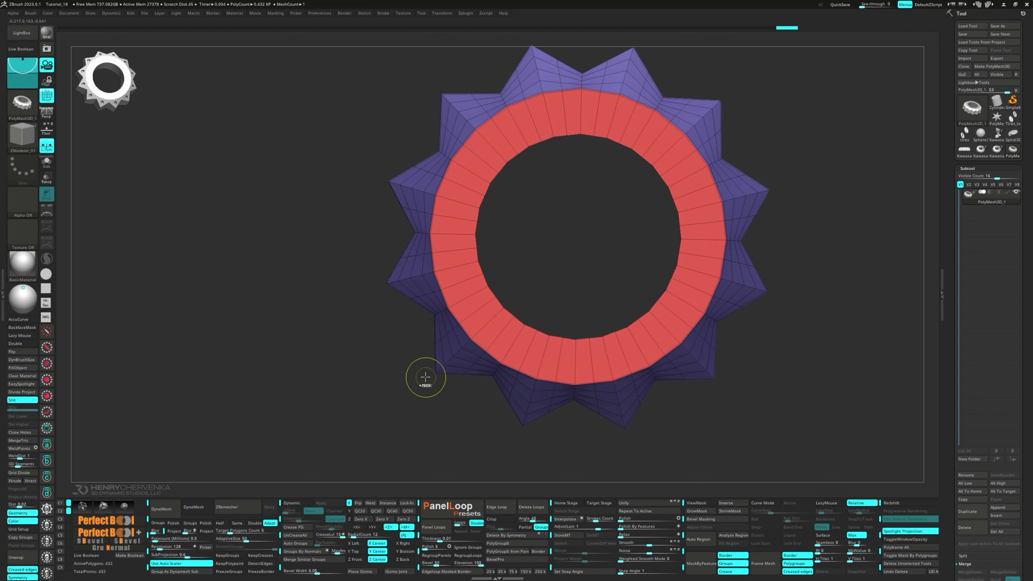
right_drag(427, 377, 437, 360)
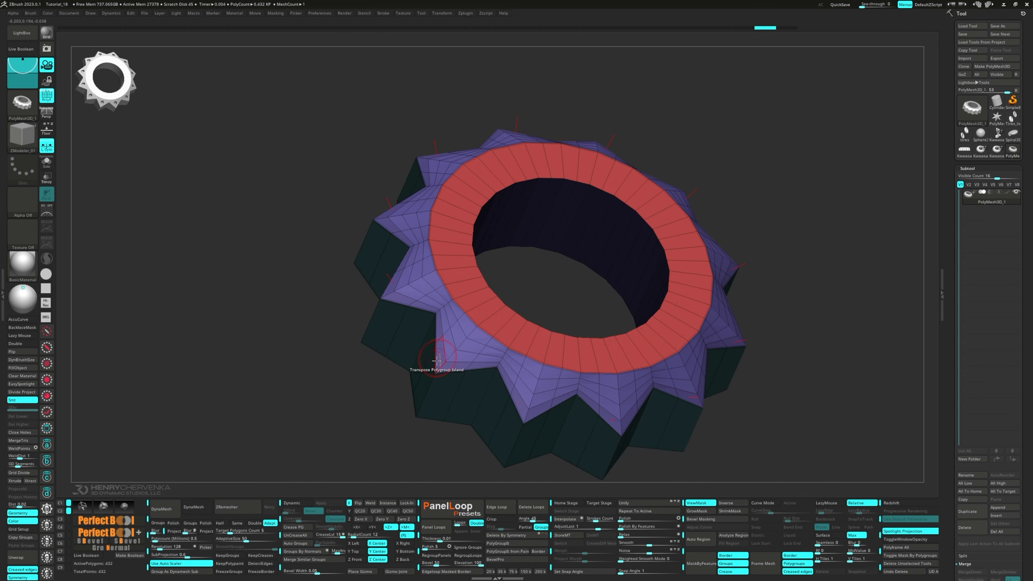
click(622, 529)
ctrl+drag(773, 410, 799, 403)
right_drag(806, 402, 777, 431)
key(shift+f)
key(shift+f)
right_drag(506, 326, 479, 335)
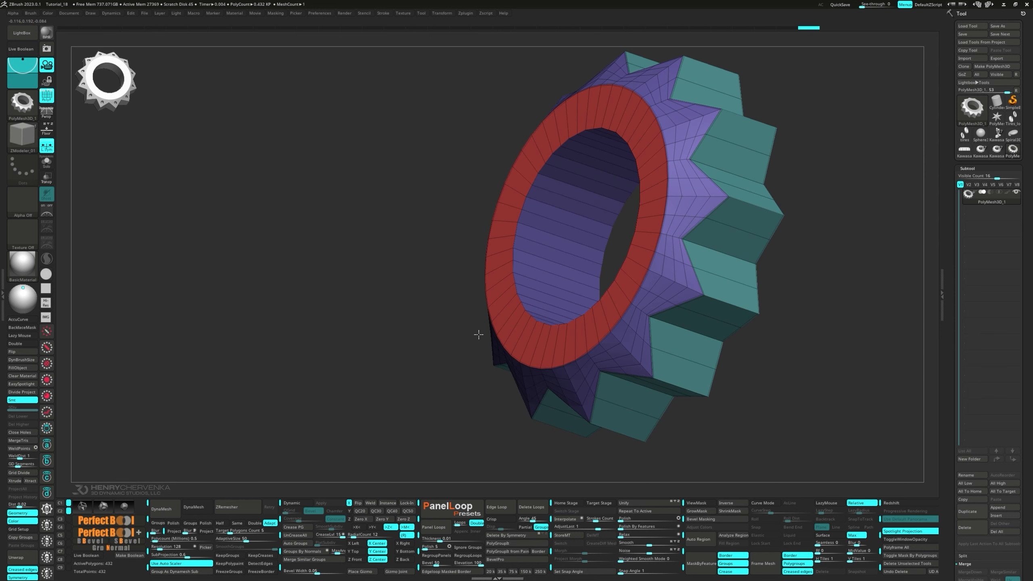
- Insert edge loops around the center hole's inner wall and give the wall its own polygroup with Auto Groups
click(553, 229)
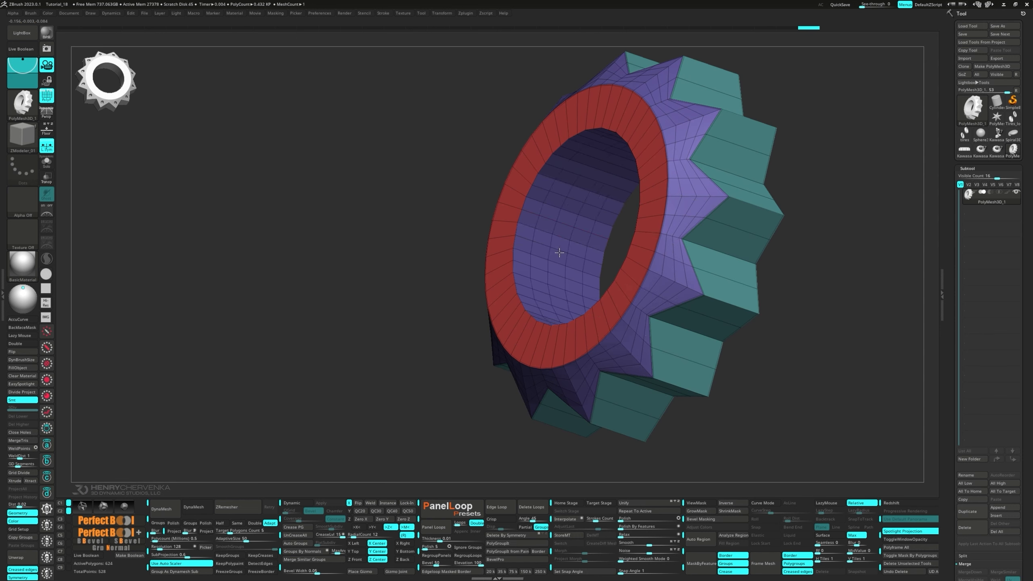
ctrl+shift+click(559, 251)
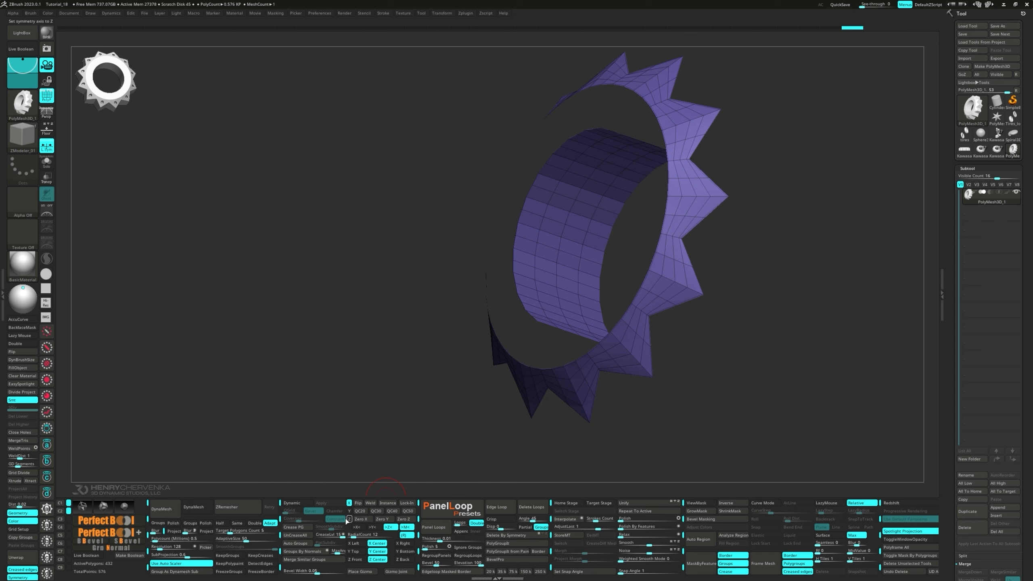
click(302, 543)
ctrl+shift+click(316, 349)
ctrl+shift+click(555, 257)
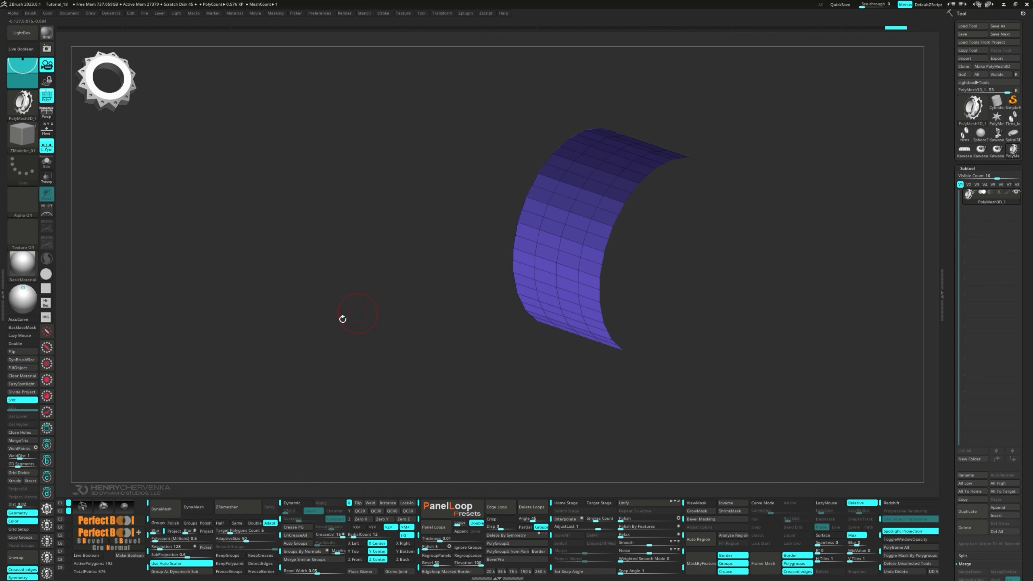
ctrl+shift+click(307, 344)
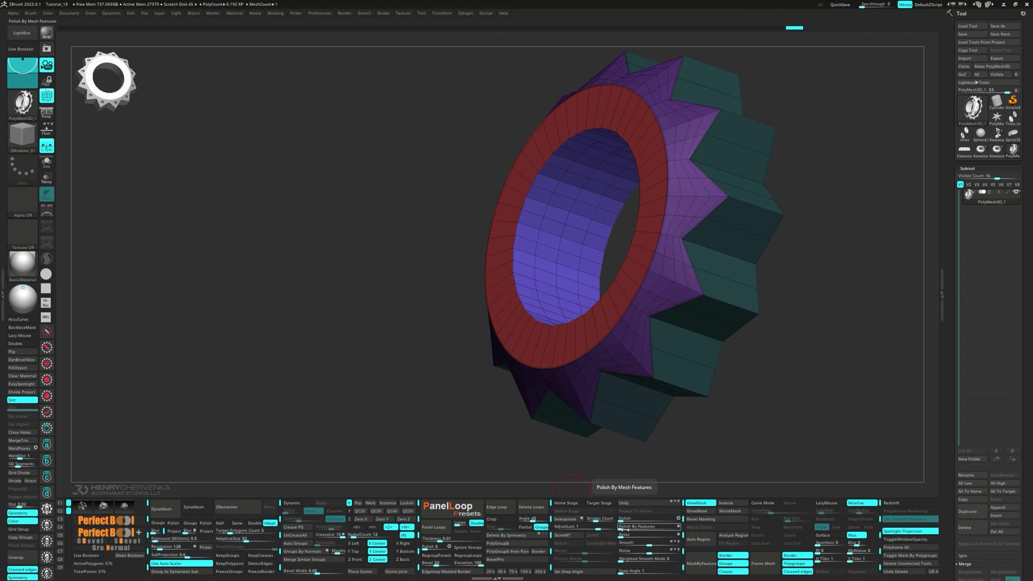
drag(371, 381, 419, 456)
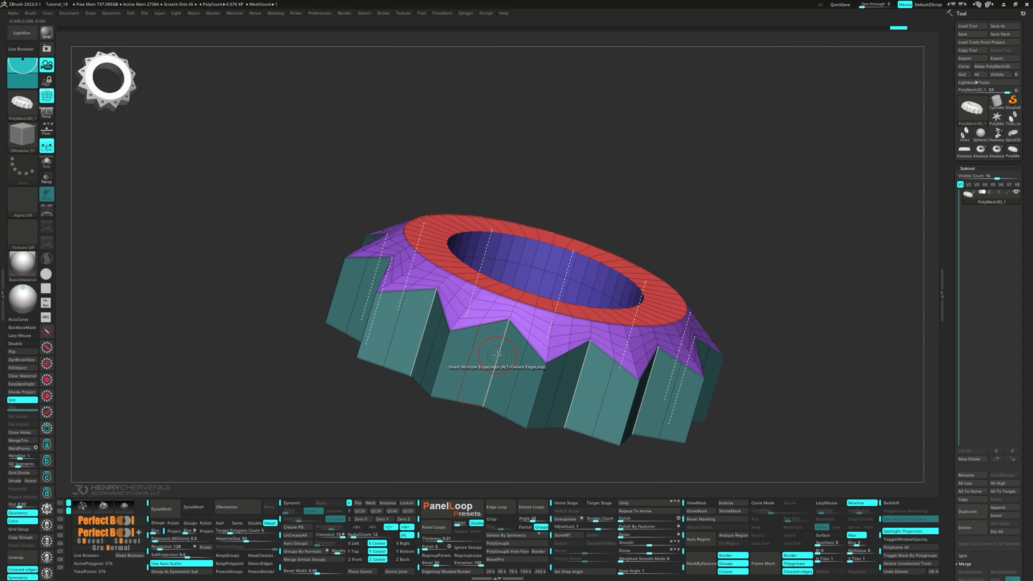
- Split one point on each tooth's beveled face into a small octagonal disc with the ZModeler Split point action
right_drag(497, 355, 496, 377)
right_drag(441, 318, 457, 379)
key(space)
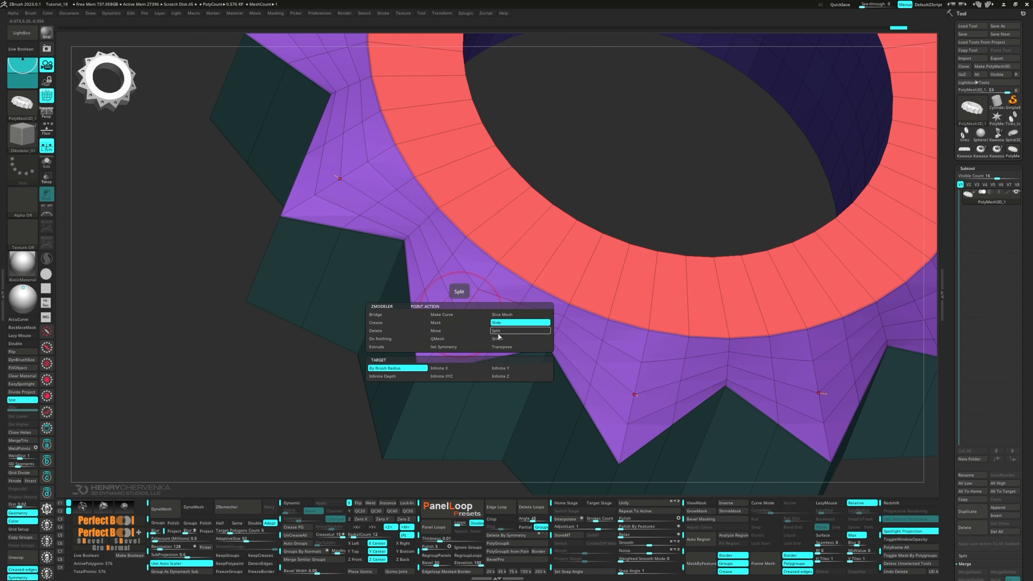
click(492, 330)
drag(463, 318, 480, 320)
- Mask everything except the small tooth discs, even out their shape with Polish By Features, and clear the mask
ctrl+shift+click(468, 321)
ctrl+click(237, 383)
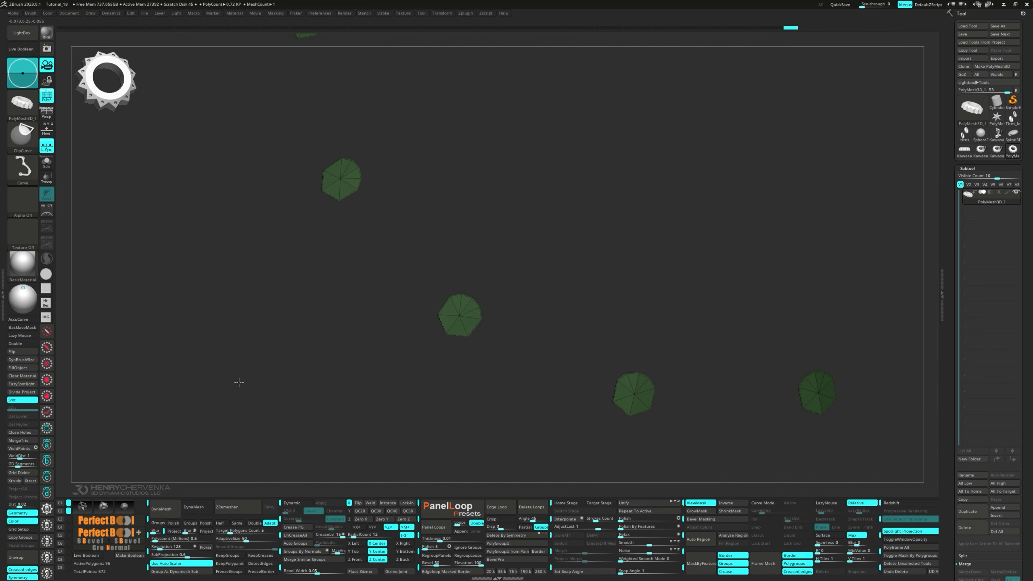
ctrl+shift+click(237, 383)
ctrl+click(238, 383)
ctrl+right_drag(473, 348, 496, 380)
click(621, 527)
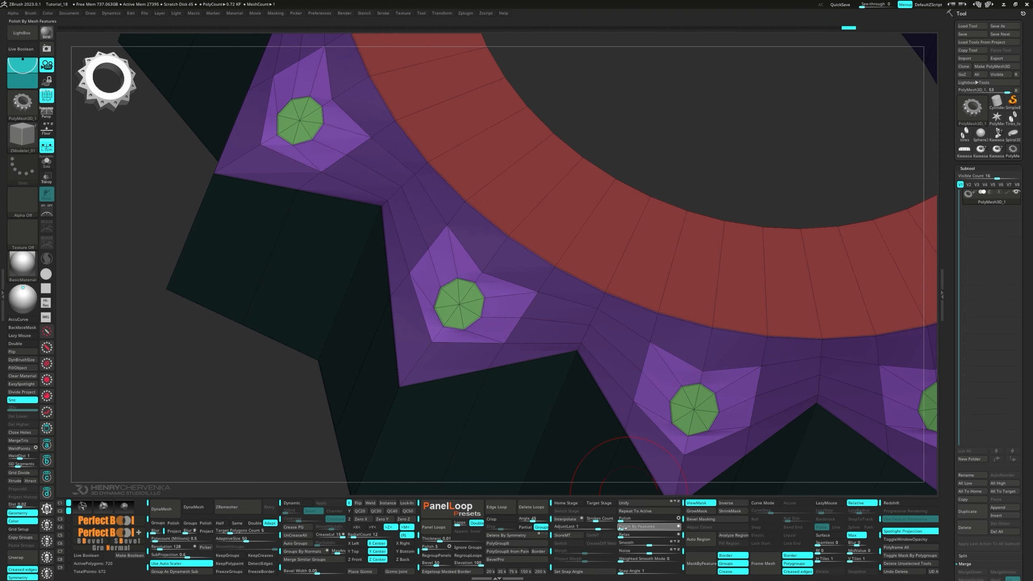
right_drag(574, 467, 350, 358)
ctrl+click(290, 412)
- Inset the small tooth discs, mask all but their inner faces, and apply Polish By Features
mouse_move(473, 302)
ctrl+right_down()
mouse_move(502, 350)
mouse_move(543, 346)
ctrl+right_up()
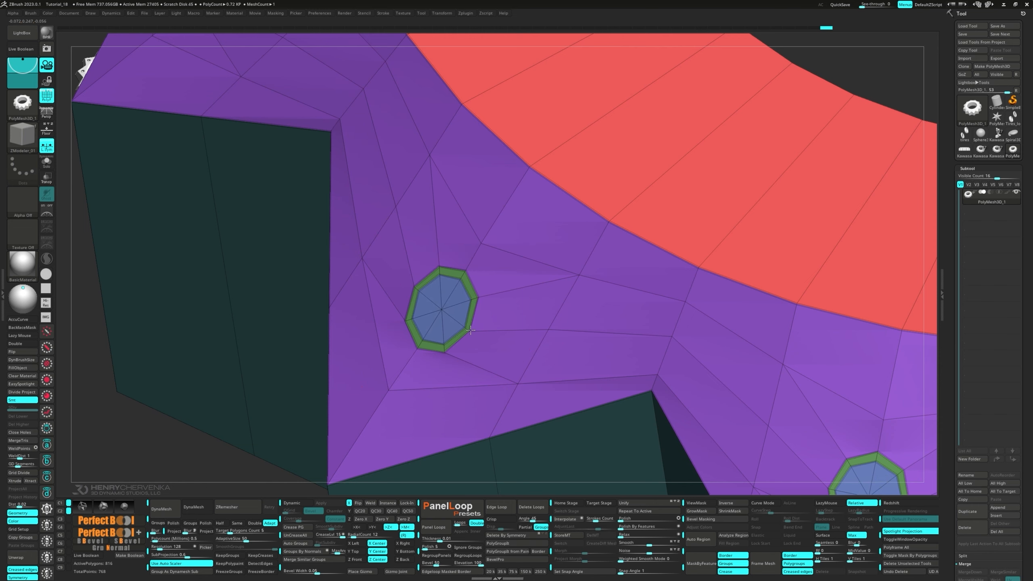
ctrl+shift+click(440, 316)
ctrl+click(226, 408)
ctrl+shift+click(219, 409)
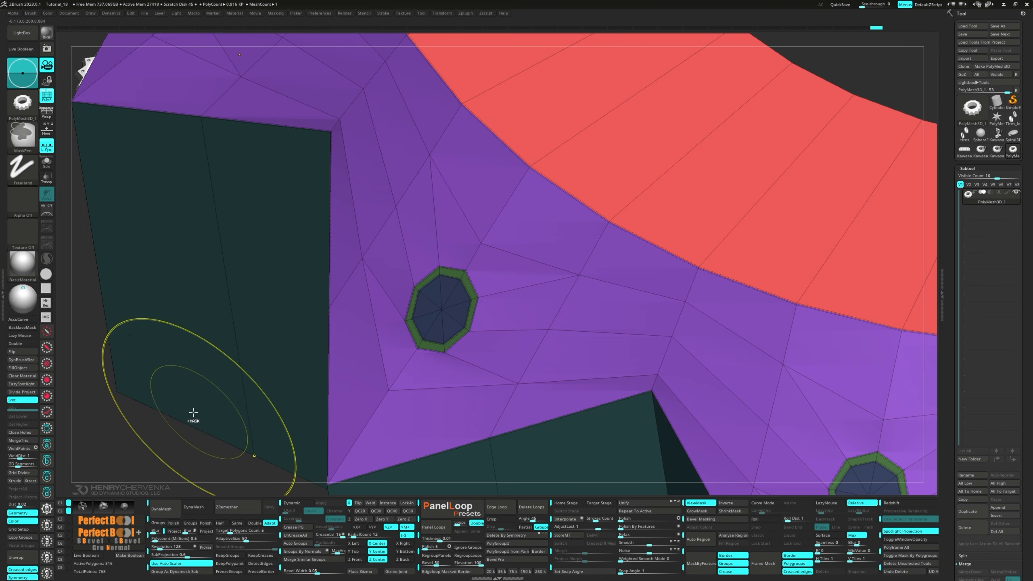
ctrl+click(155, 426)
right_drag(156, 426, 322, 436)
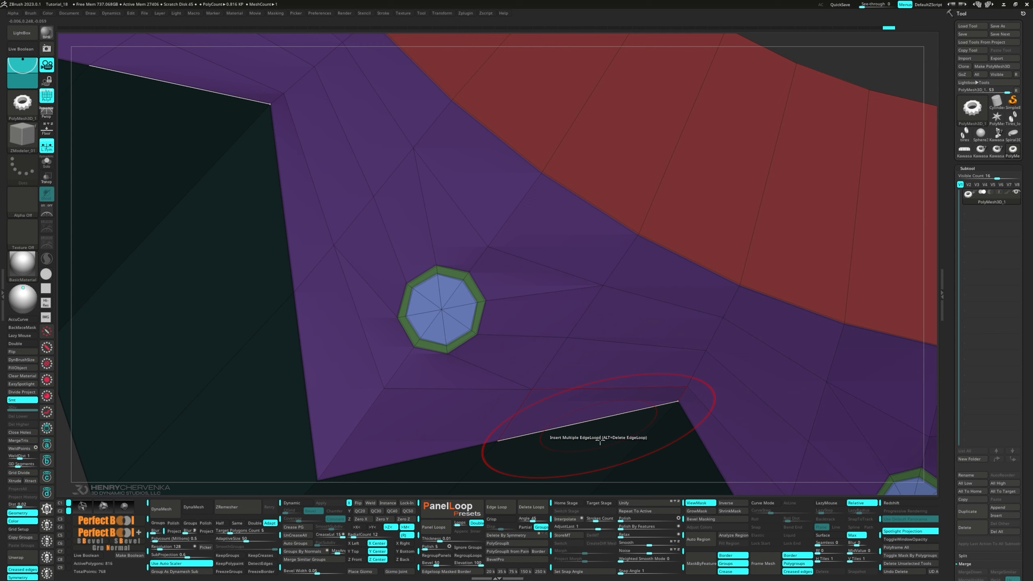
click(620, 526)
- Extrude the inner disc faces into the teeth along the gizmo's Z axis to form small round holes, and clear the mask
key(w)
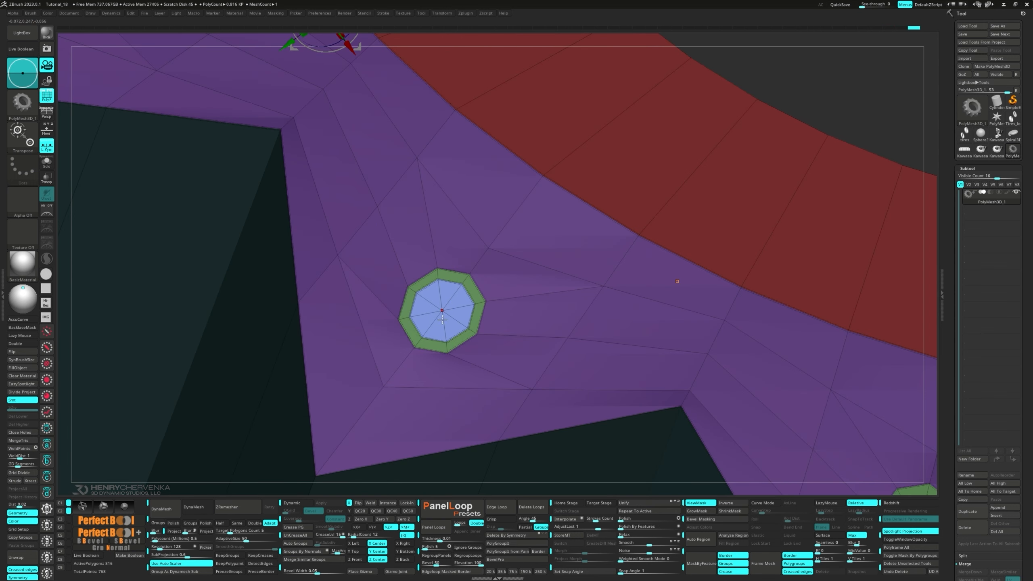
click(443, 311)
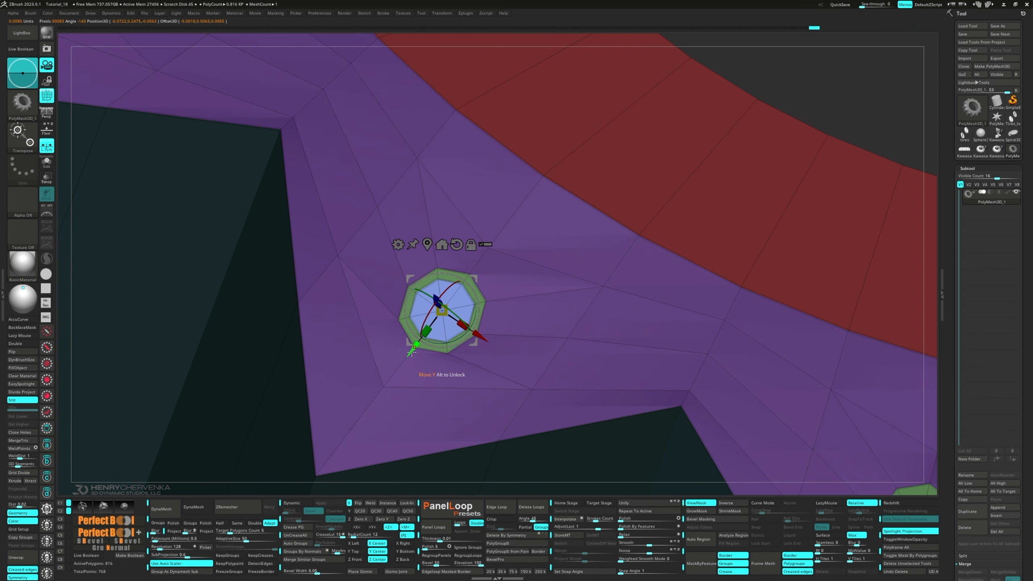
drag(412, 354, 410, 354)
alt+click(455, 246)
right_drag(455, 247, 461, 285)
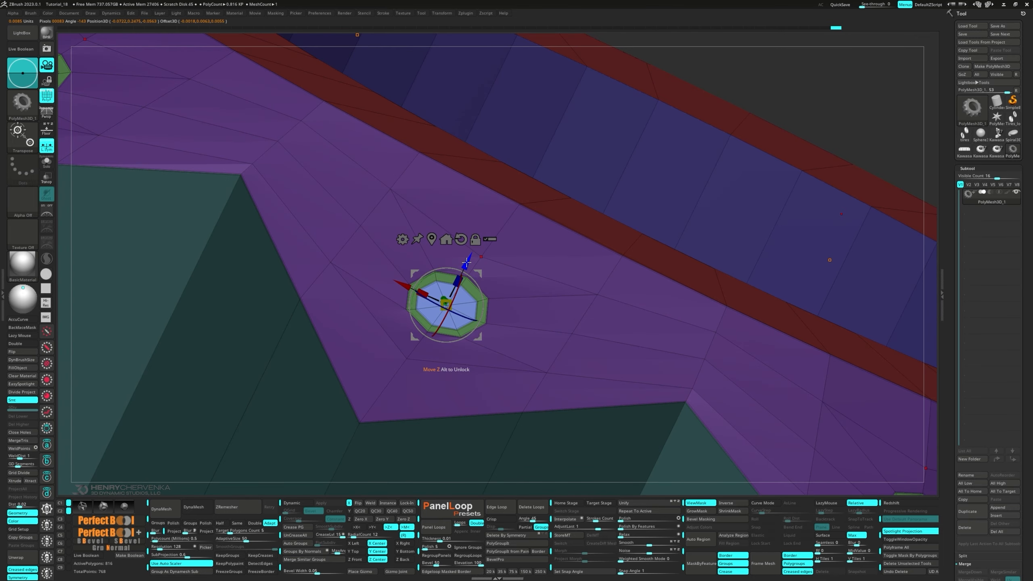
drag(466, 260, 428, 341)
alt+right_drag(480, 360, 507, 271)
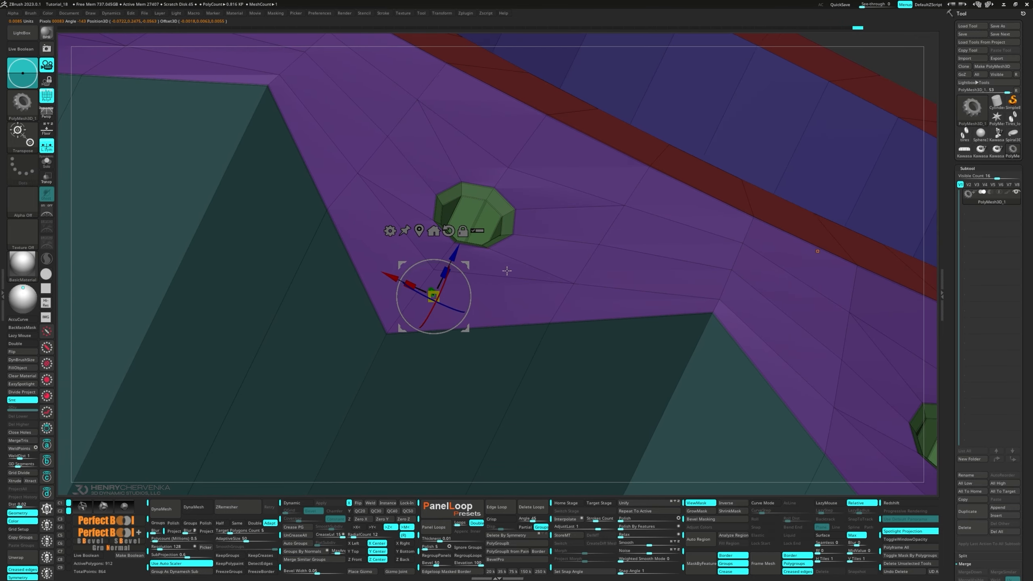
right_drag(434, 297, 485, 253)
ctrl+right_drag(331, 329, 397, 326)
ctrl+right_drag(397, 326, 423, 303)
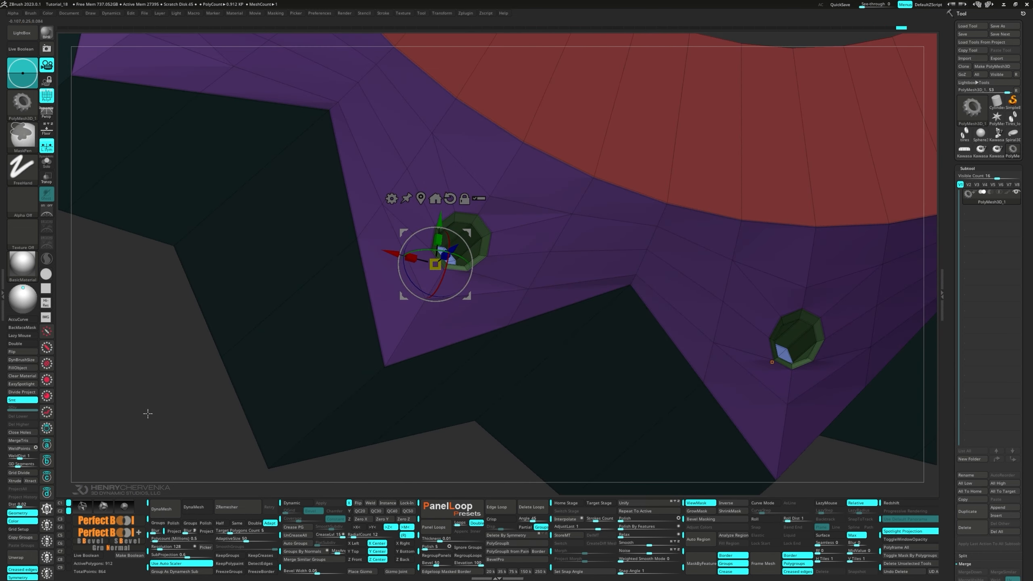
ctrl+drag(148, 413, 167, 431)
- Turn on dynamic subdivision and remove the creases around the small holes with the ZModeler UnCrease action targeting Polygroup Island
key(q)
ctrl+right_drag(500, 270, 509, 330)
key(d)
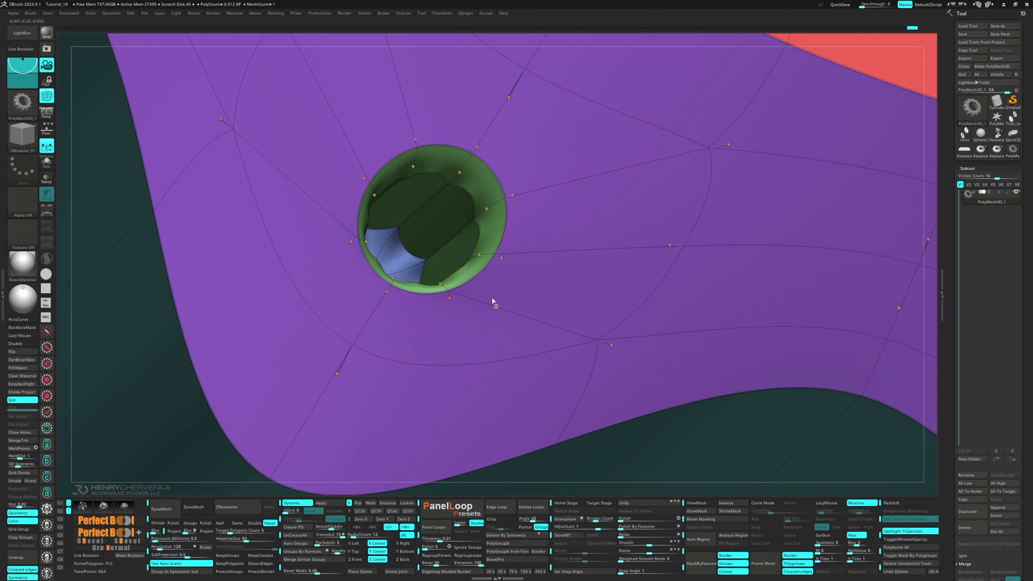
key(space)
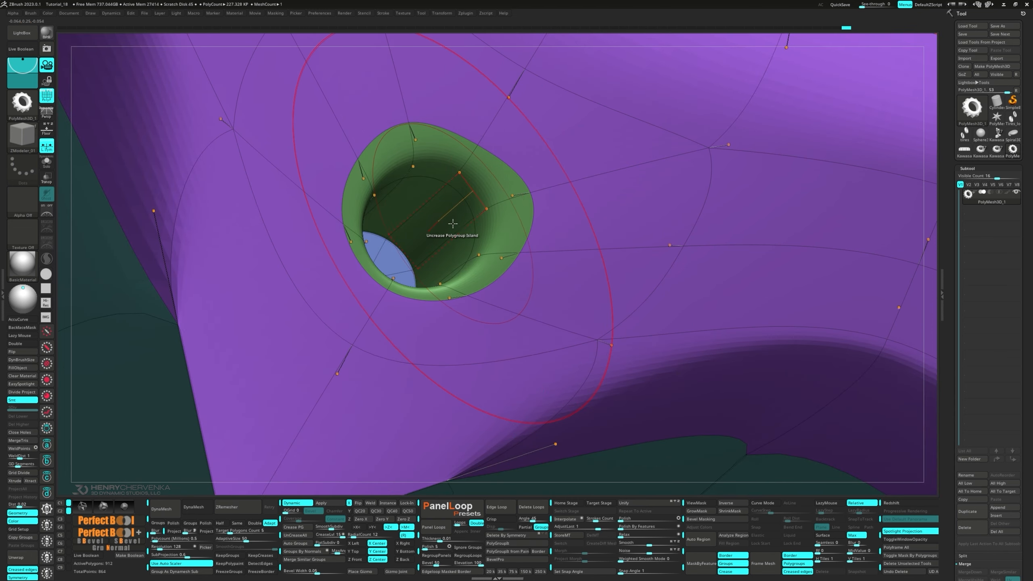
key(space)
click(392, 215)
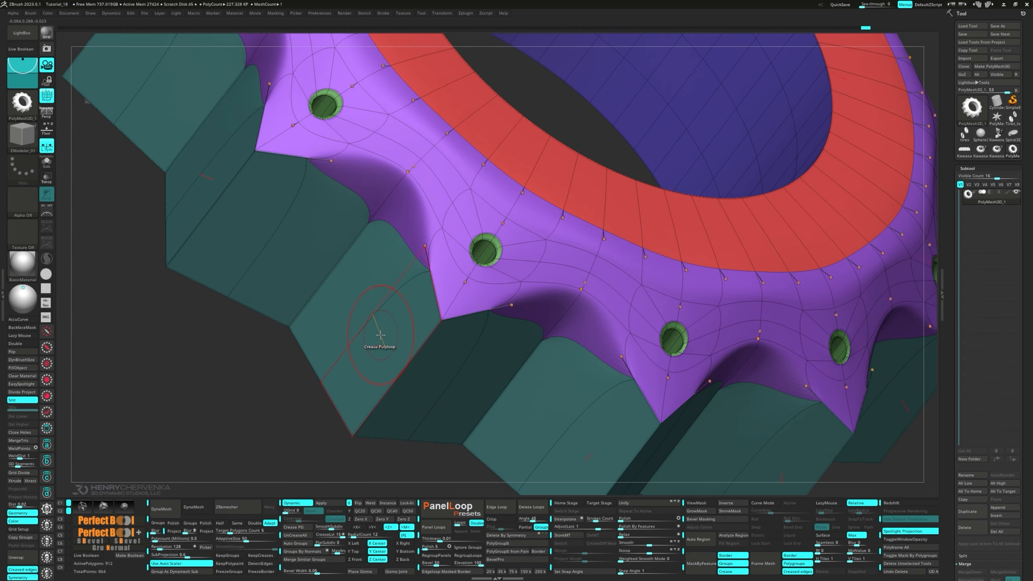
- Crease the gear's outer tooth sides with the ZModeler Crease action targeting Polyloop
click(380, 335)
mouse_move(380, 335)
ctrl+right_down()
mouse_move(391, 285)
mouse_move(494, 115)
mouse_move(452, 350)
ctrl+right_up()
click(452, 210)
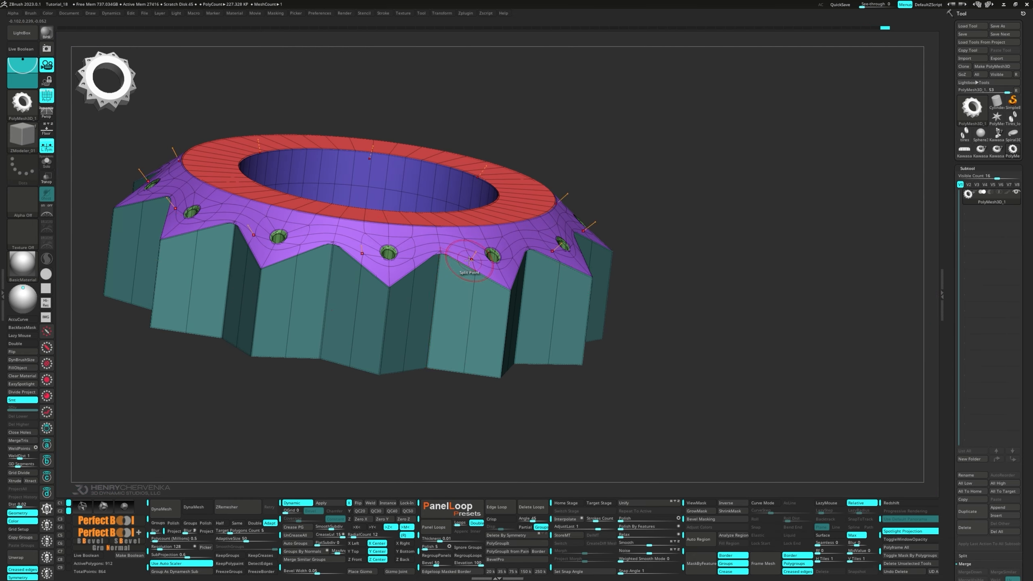
- Lower the dynamic subdivision crease level to soften the gear's creased edges
key(shift+f)
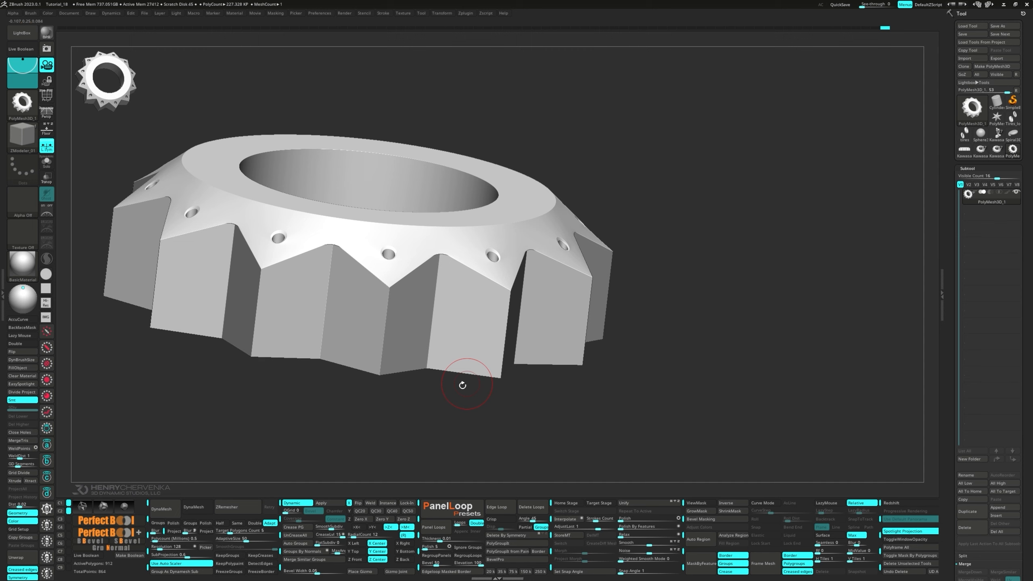
click(323, 536)
key(shift+f)
mouse_move(353, 414)
right_down()
mouse_move(349, 404)
mouse_move(350, 415)
right_up()
right_drag(345, 371, 342, 407)
right_drag(354, 322, 281, 326)
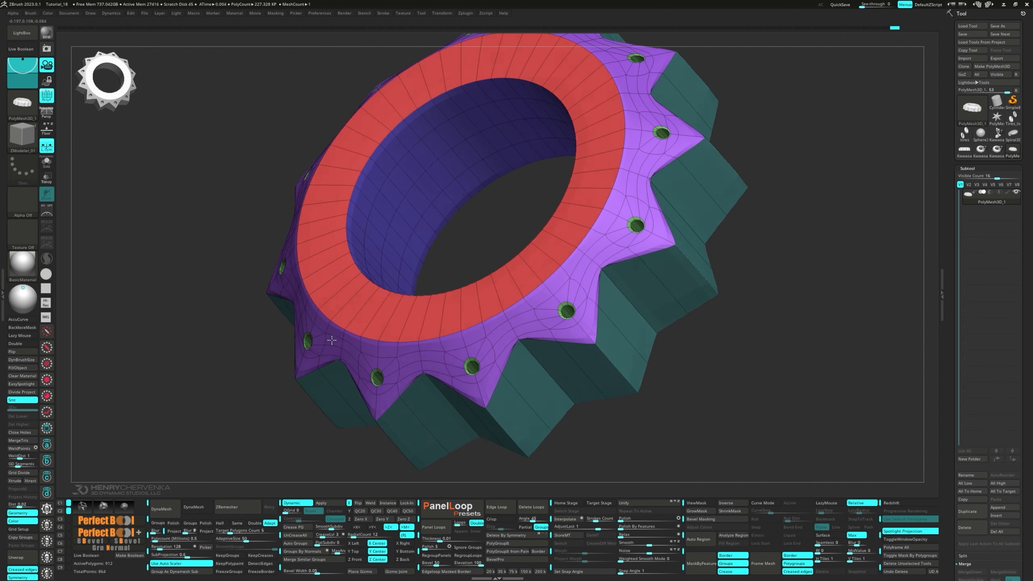
- Insert an edge loop around the middle of the gear's flat top face with the ZModeler Insert action
key(space)
click(336, 309)
click(338, 310)
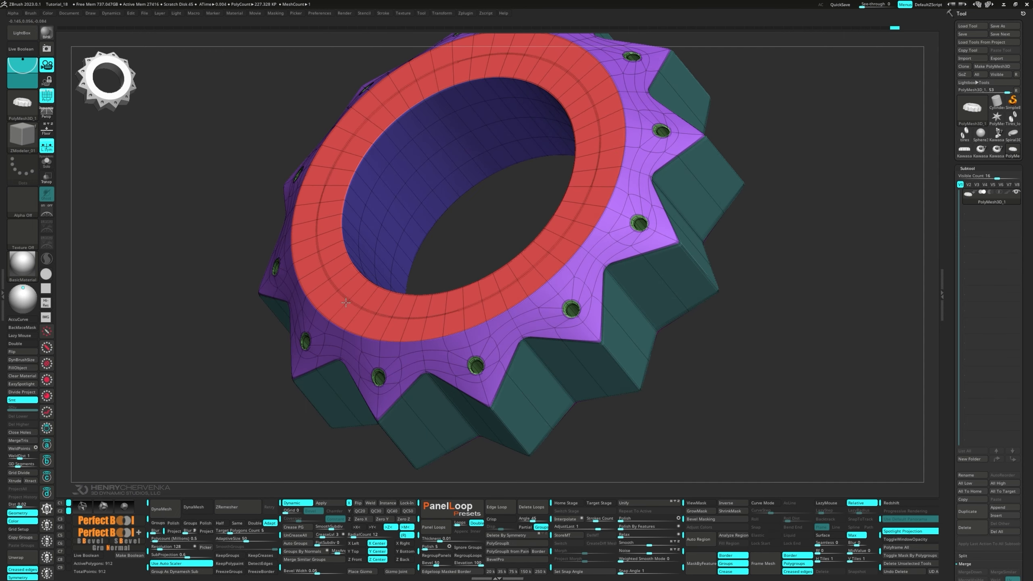
- Remove the creases from the vertical valley edges between the teeth with the ZModeler Crease action targeting Edge
key(space)
click(280, 362)
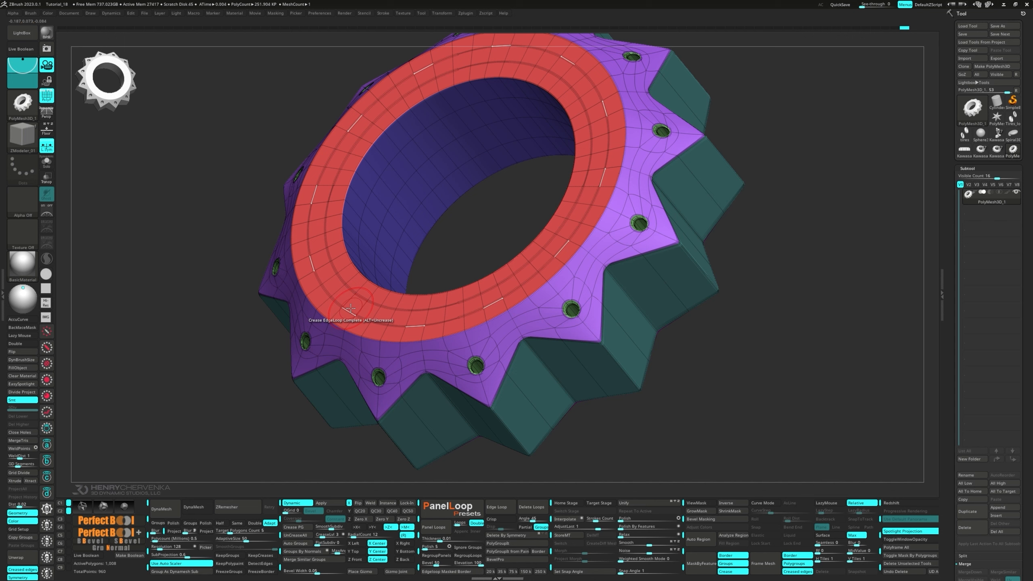
right_drag(350, 344, 376, 305)
alt+right_drag(352, 408, 350, 349)
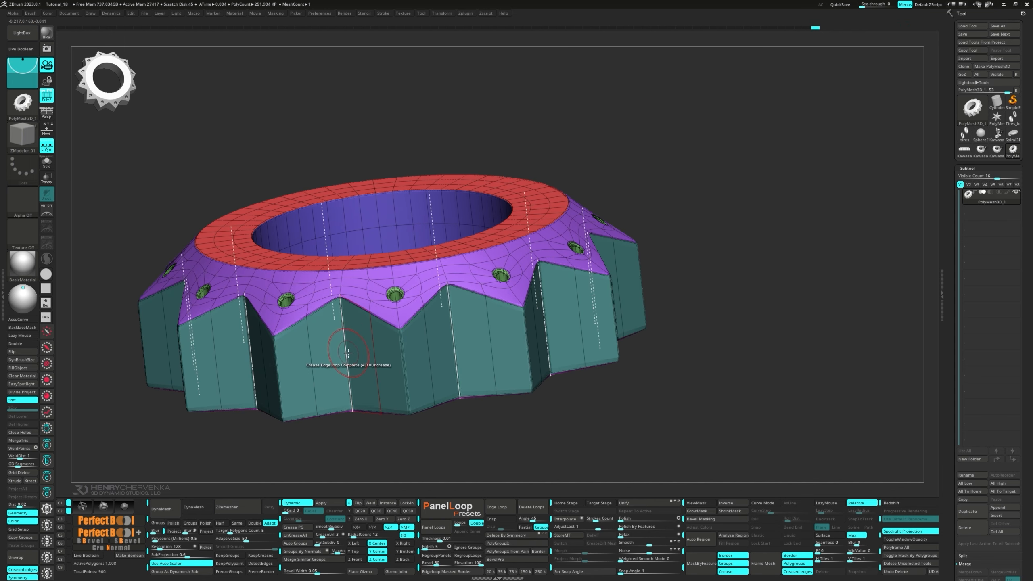
key(space)
click(297, 414)
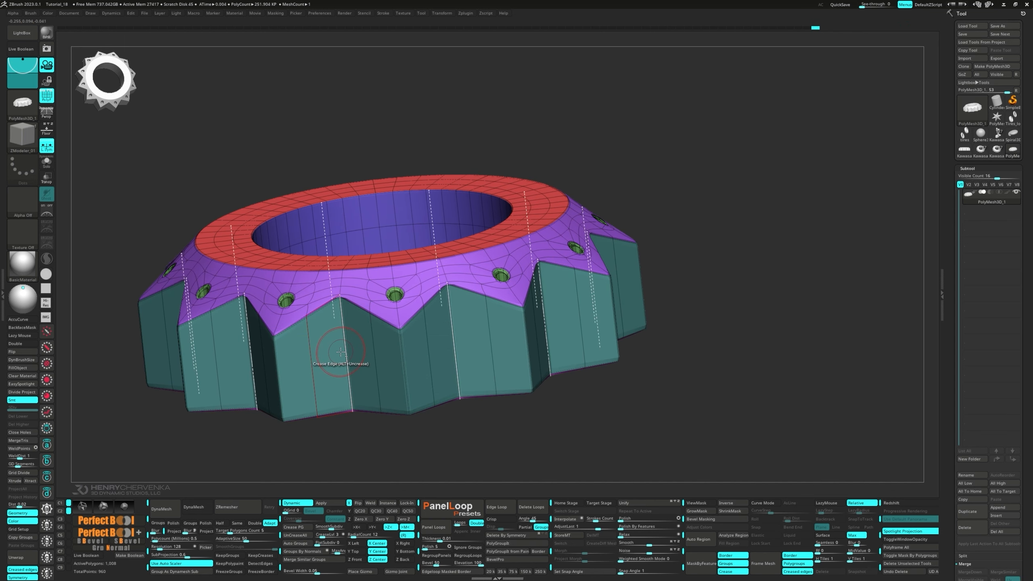
right_drag(341, 351, 343, 384)
- Slide the vertical edges beside each tooth valley closer to the valley with the ZModeler Slide action, checking with dynamic subdivision off and on
key(space)
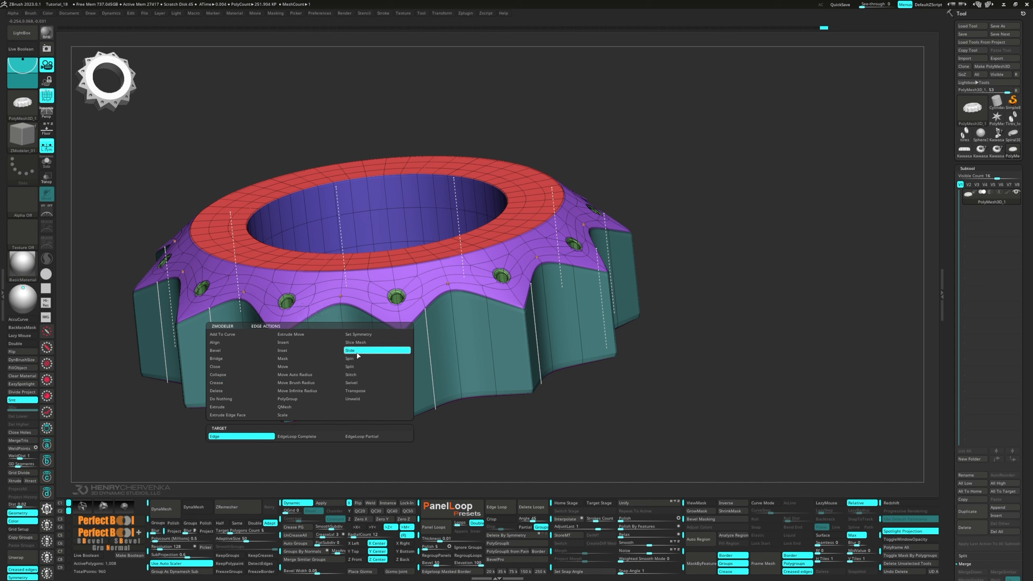
click(357, 353)
key(shift+d)
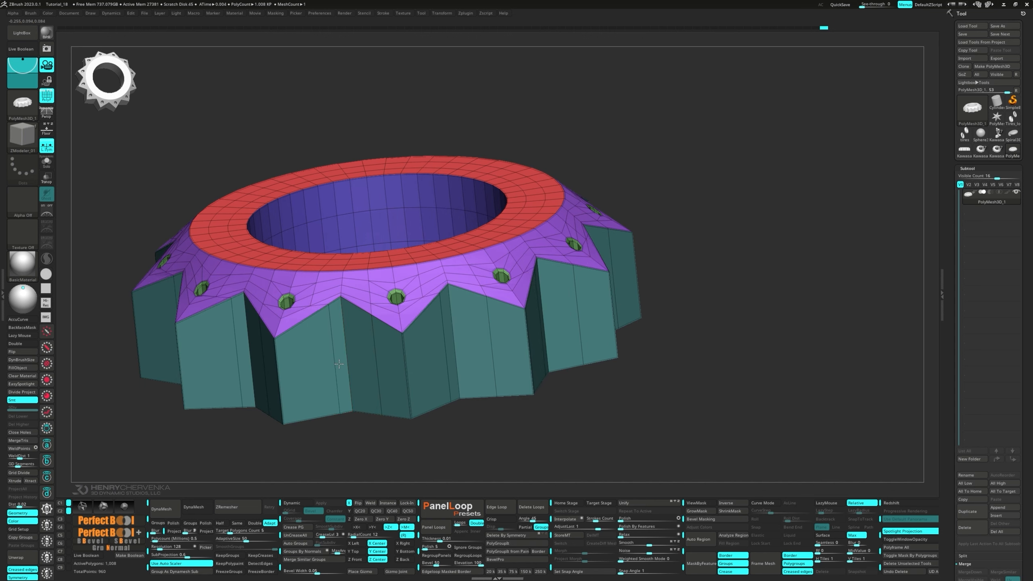
key(d)
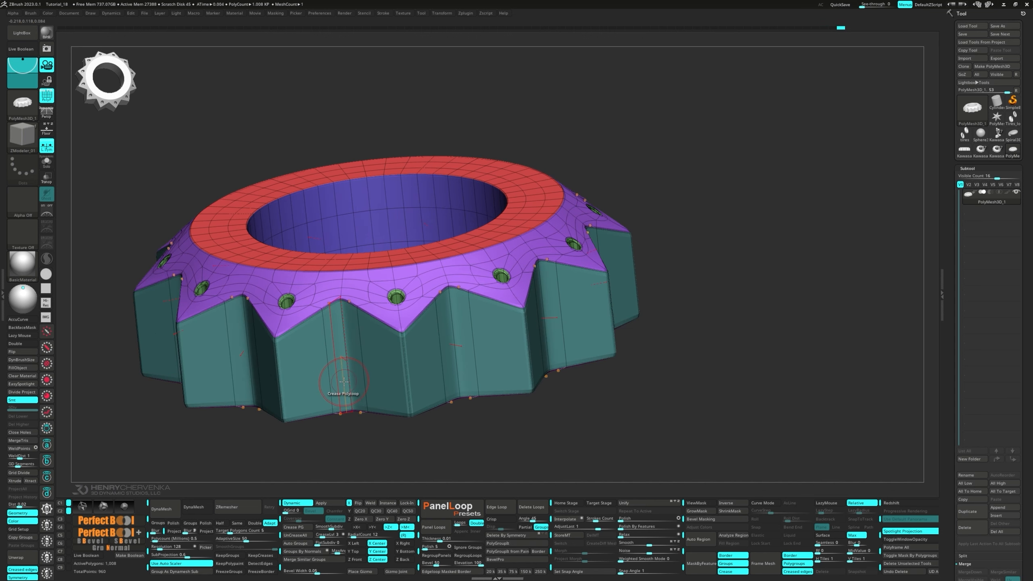
key(shift+f)
mouse_move(340, 389)
right_down()
mouse_move(358, 391)
mouse_move(332, 389)
right_up()
key(shift+f)
- Insert three horizontal edge loops around the gear's outer tooth sides with the ZModeler Insert action
key(space)
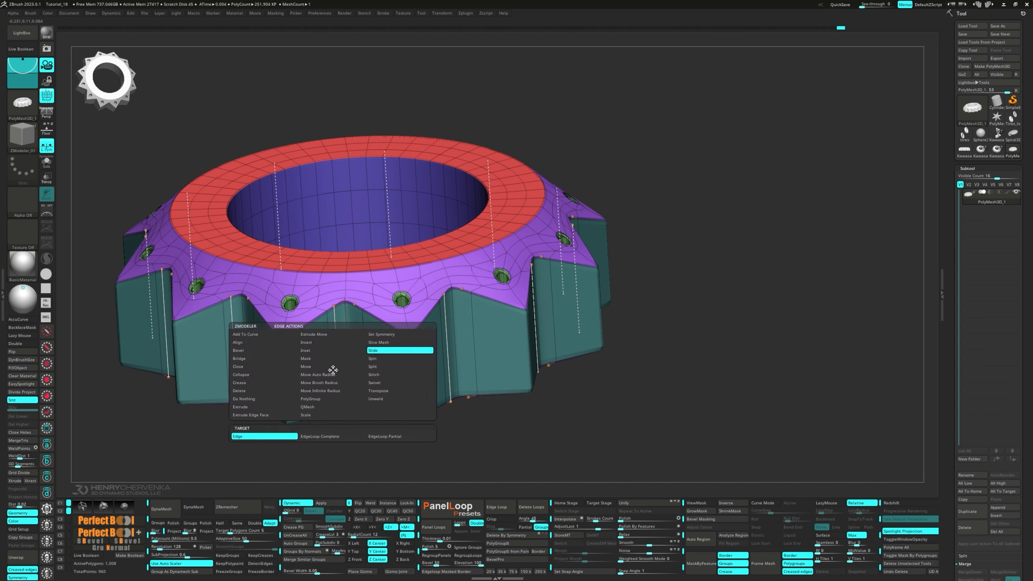
click(324, 345)
drag(331, 368, 331, 375)
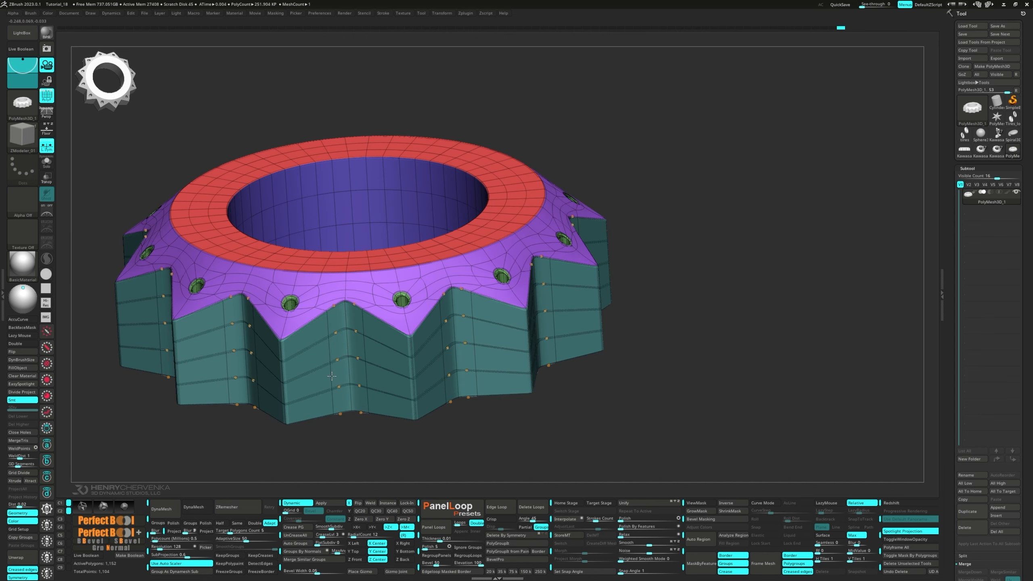
- Set the ZModeler edge action to Crease with EdgeLoop Partial and merge the whole gear into a single polygroup
key(space)
click(227, 387)
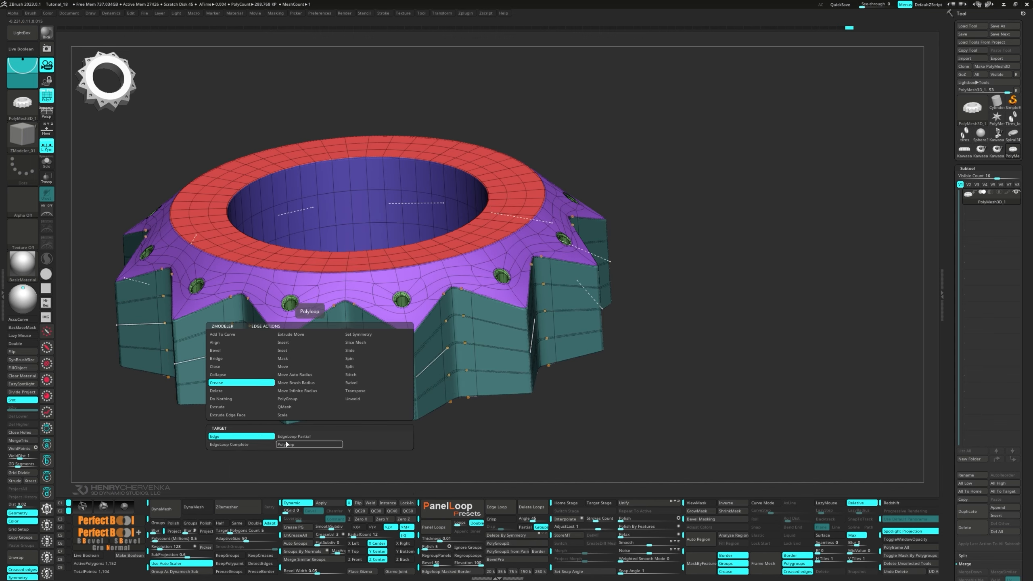
click(310, 445)
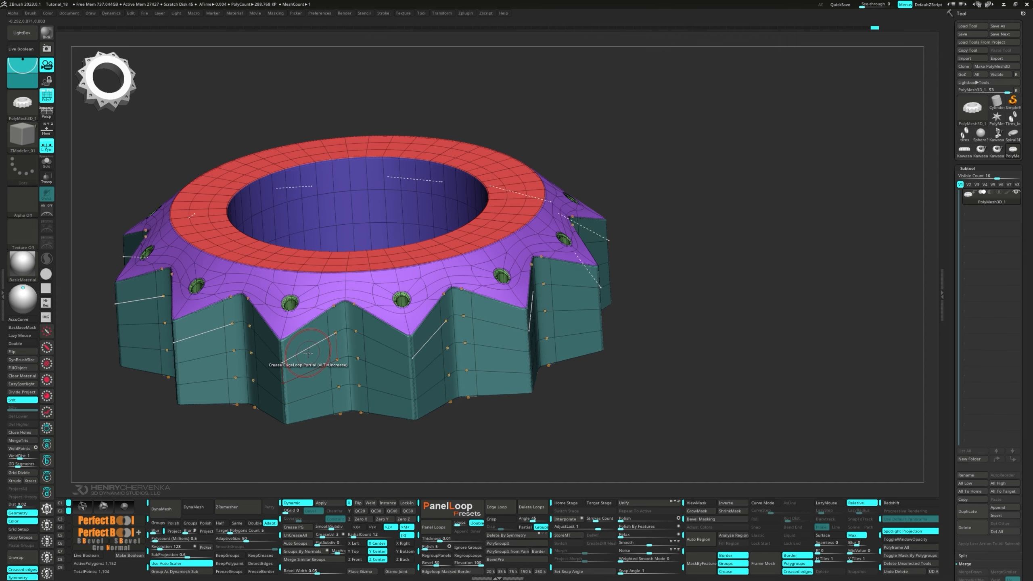
key(ctrl+w)
right_drag(323, 354, 358, 333)
key(shift+f)
key(shift+f)
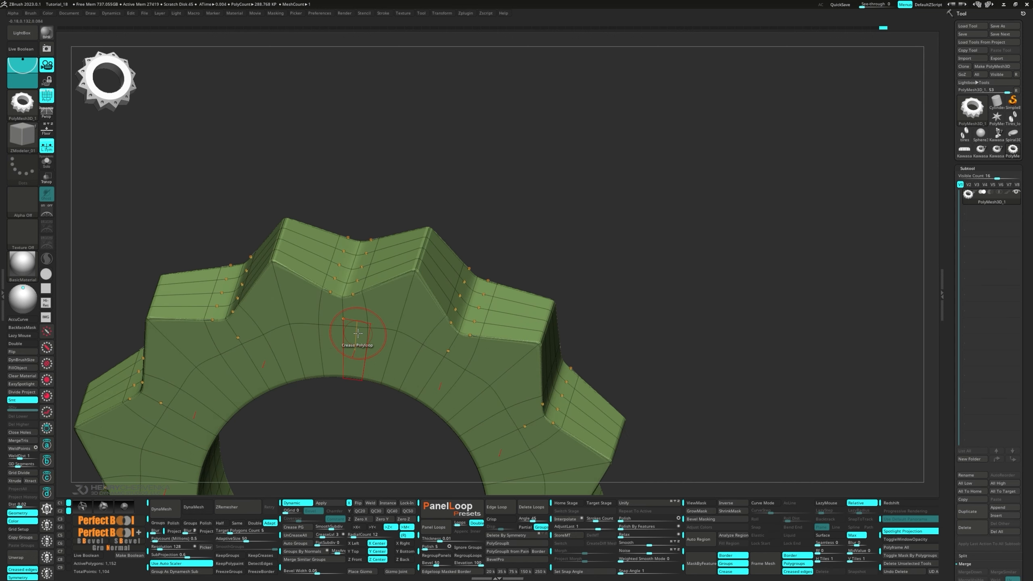
- Insert ring-shaped edge loops around the gear's underside face with the ZModeler Insert action targeting Multiple EdgeLoops
key(space)
click(332, 349)
click(344, 350)
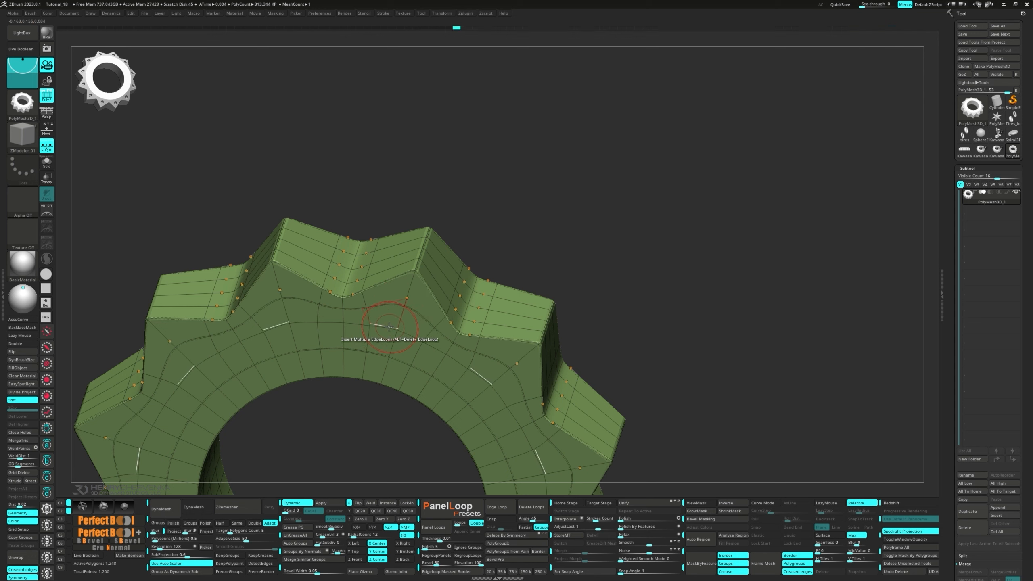
- Adjust the ring edge loops on the underside face with the ZModeler Slide action targeting EdgeLoop Complete
key(space)
click(427, 344)
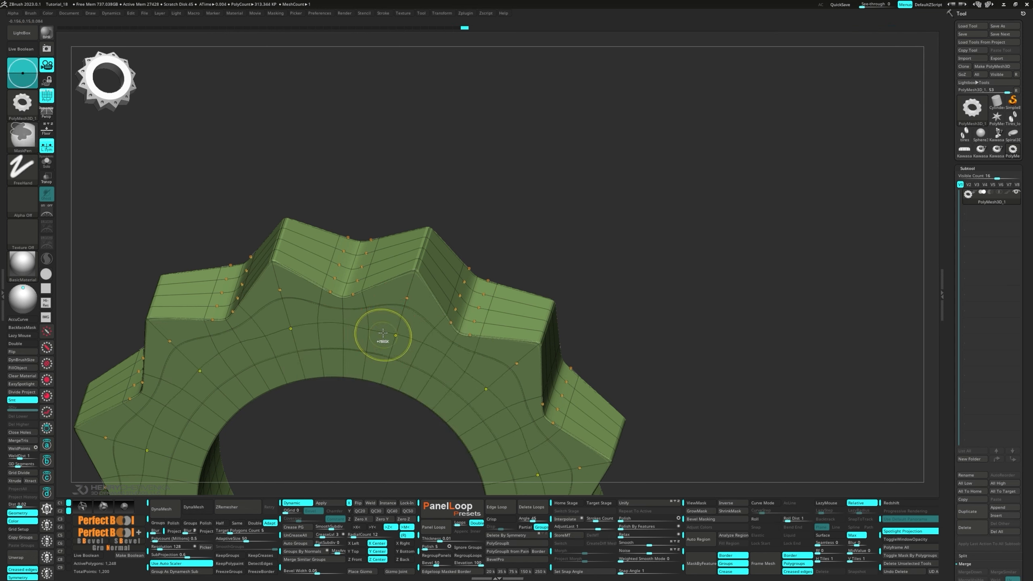
key(space)
click(394, 398)
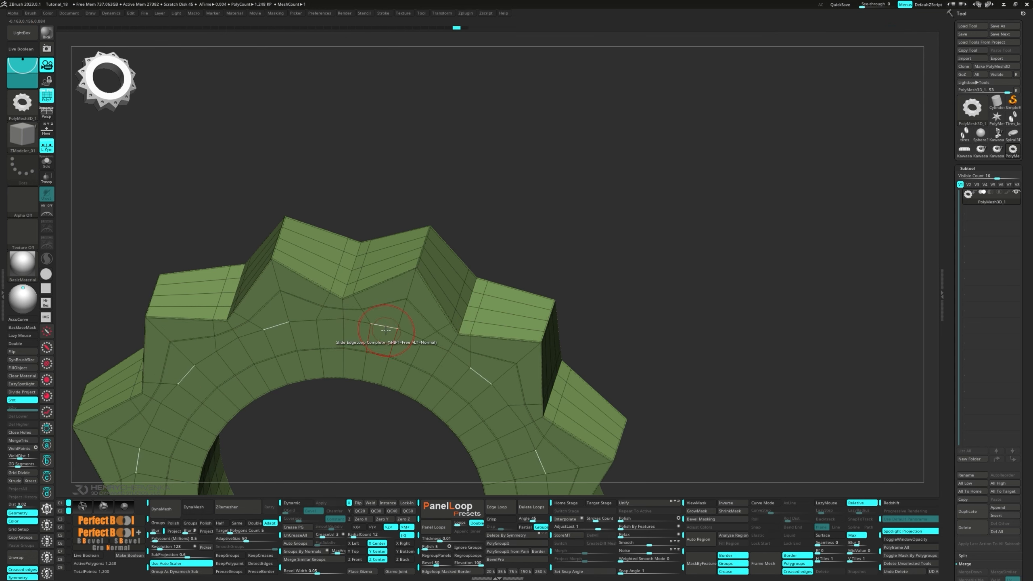
- Set the ZModeler edge action back to Crease with EdgeLoop Partial and turn dynamic subdivision on for the gear
key(space)
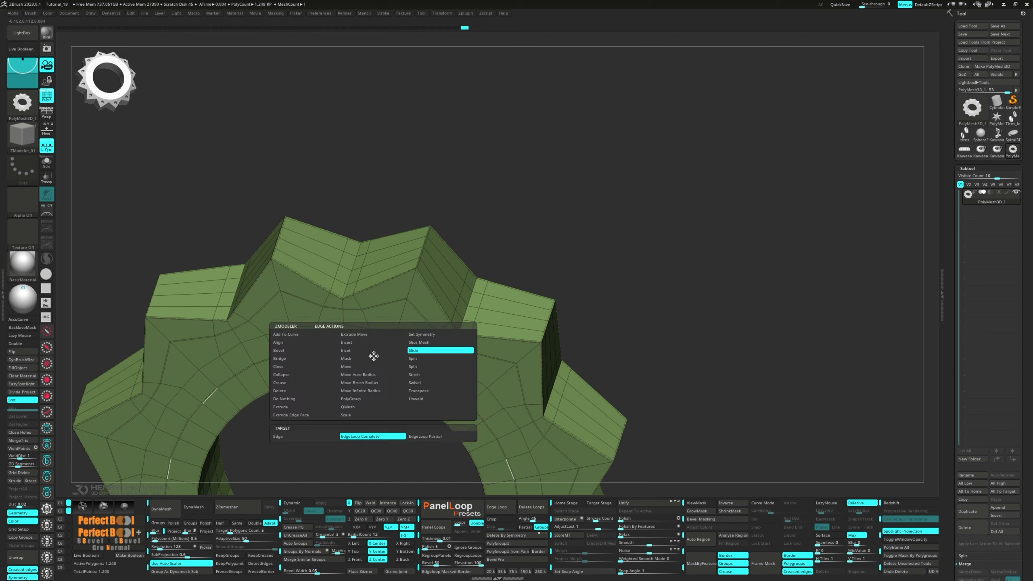
click(293, 385)
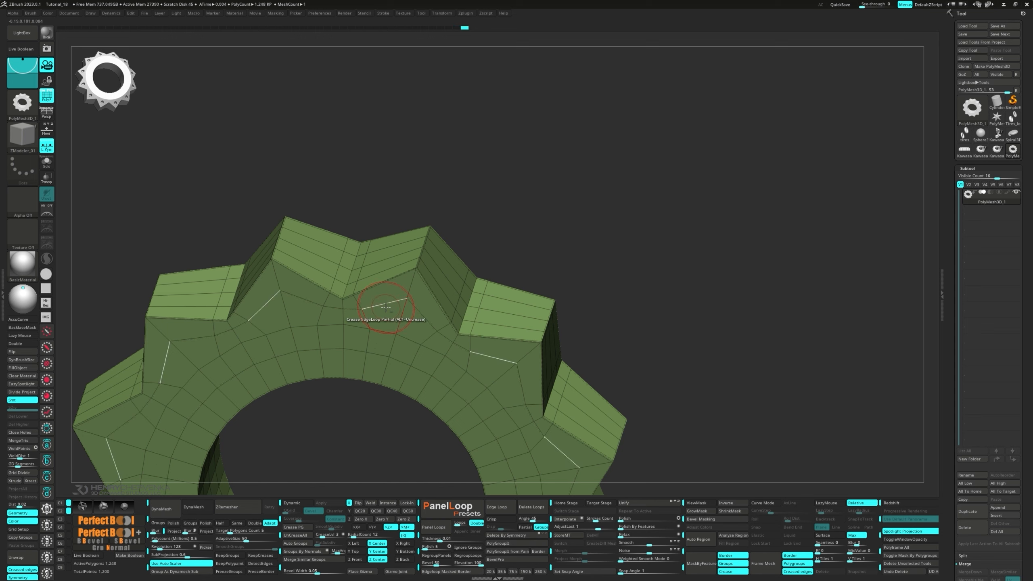
key(d)
ctrl+right_drag(397, 362, 505, 465)
key(shift+f)
alt+right_drag(504, 464, 435, 411)
mouse_move(435, 411)
alt+right_down()
mouse_move(399, 377)
mouse_move(392, 328)
alt+right_up()
key(shift+f)
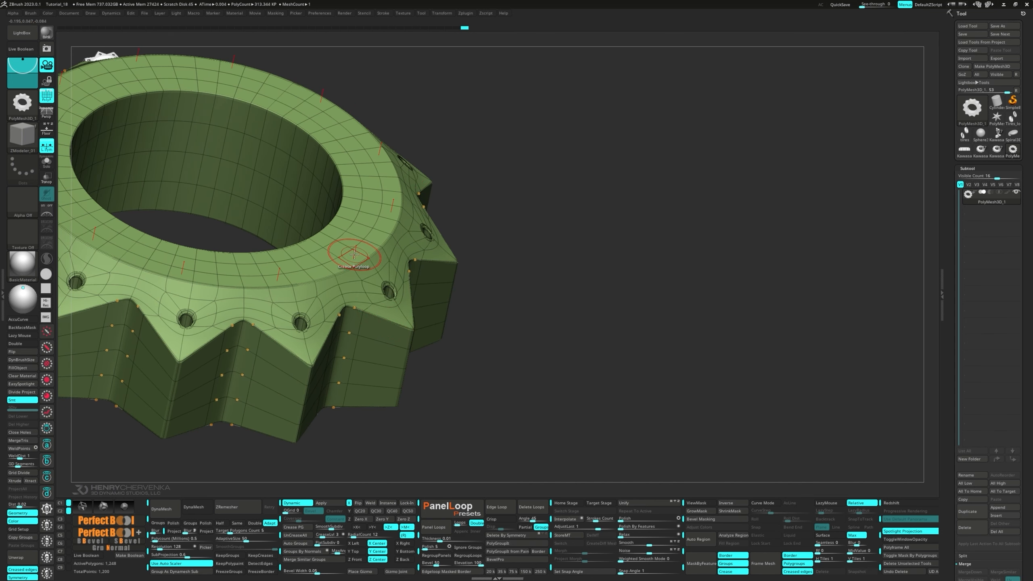
- Mask everything except the gear's flat top ring with the ZModeler Transpose action targeting Flat Island, and return to Draw mode
key(space)
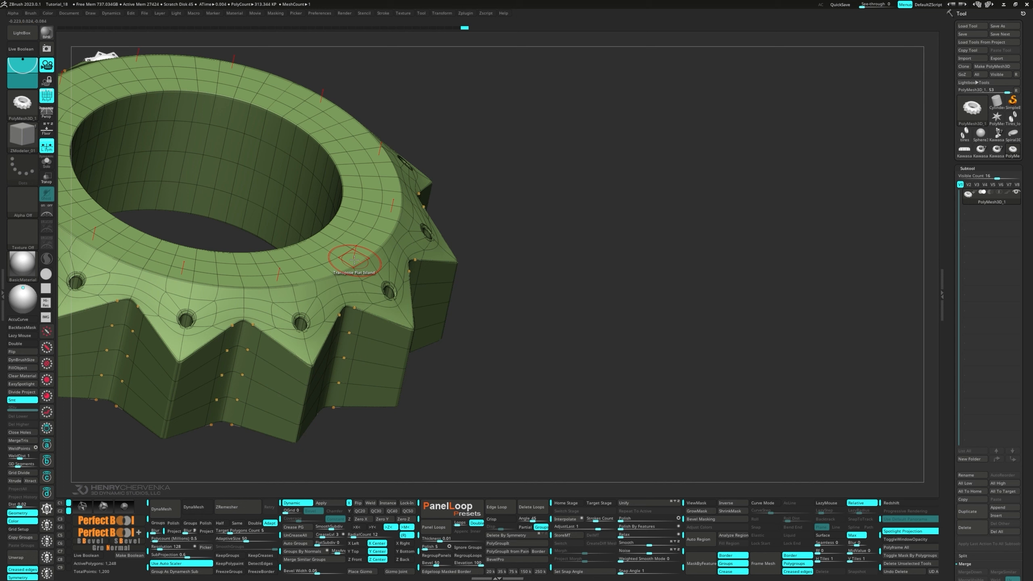
click(353, 259)
key(q)
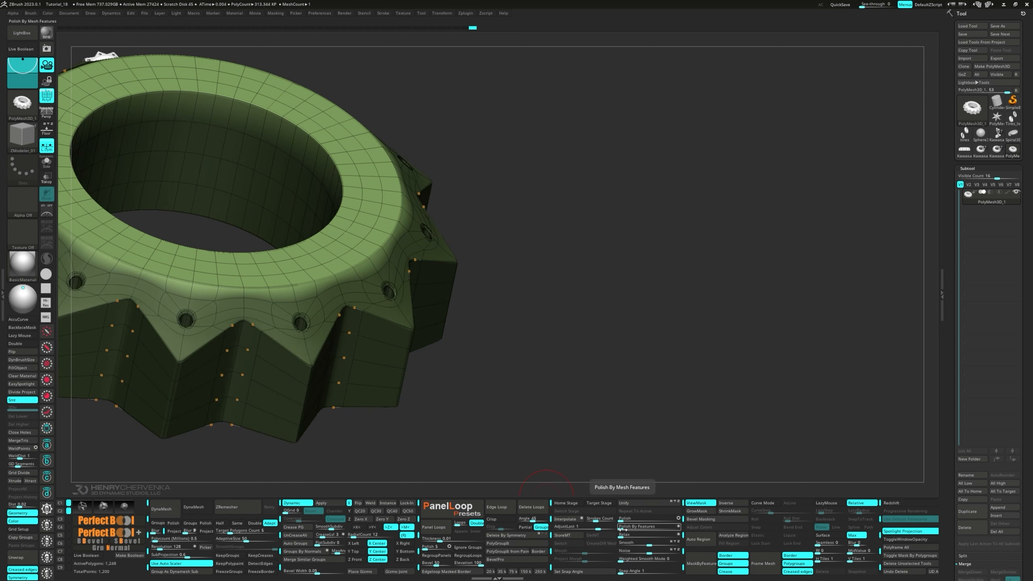